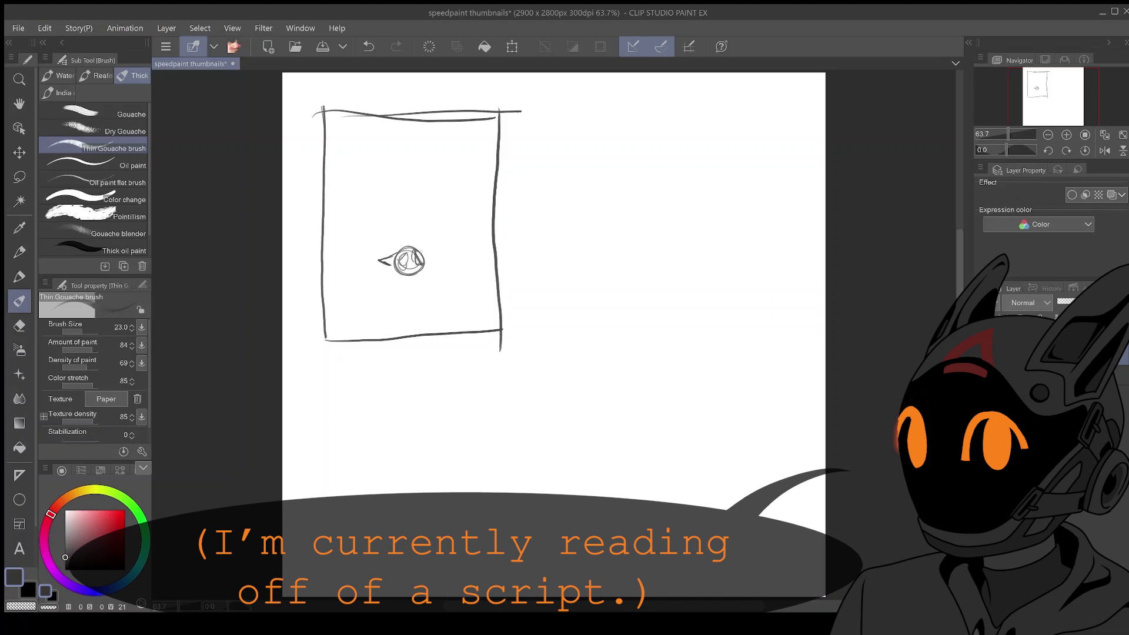
- Rough in the small cat's body and legs beneath its head in the portrait frame
mouse_move(398, 278)
mouse_down()
mouse_move(409, 297)
mouse_move(428, 290)
mouse_up()
drag(385, 291, 400, 295)
drag(322, 370, 376, 356)
mouse_move(397, 349)
mouse_down()
mouse_move(380, 380)
mouse_move(436, 353)
mouse_up()
drag(382, 396, 474, 364)
drag(475, 369, 496, 369)
drag(517, 336, 513, 356)
click(368, 46)
click(369, 46)
click(368, 46)
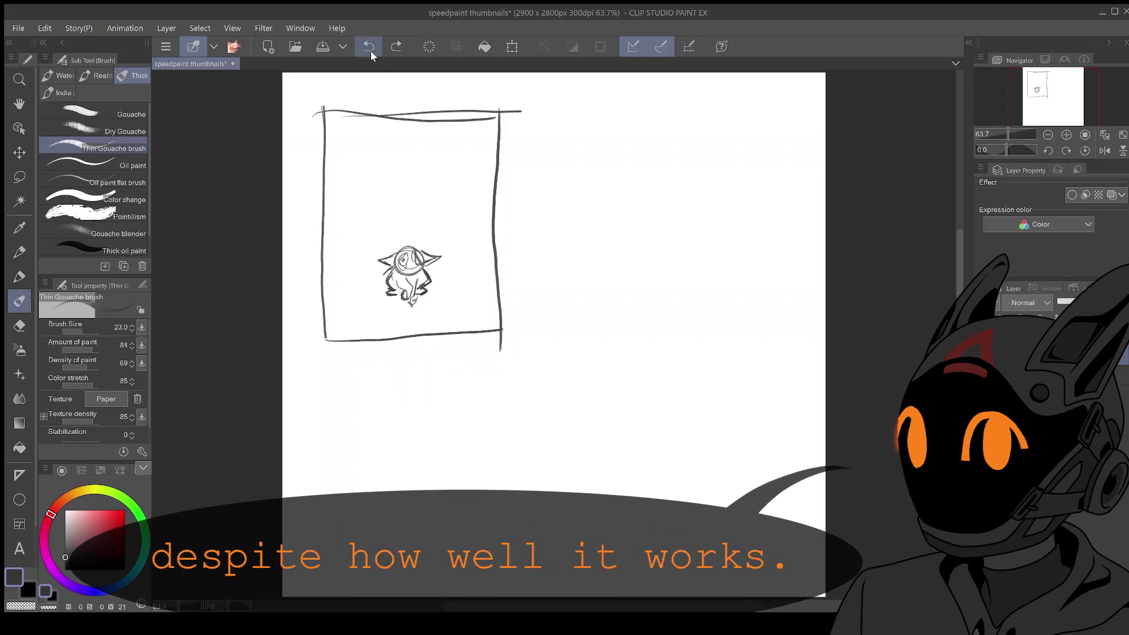
- Lasso the small cat sketch and move it slightly lower inside the portrait frame
click(20, 177)
drag(440, 254, 406, 247)
mouse_move(401, 234)
mouse_down()
mouse_move(388, 230)
mouse_move(398, 227)
mouse_up()
click(511, 49)
mouse_move(414, 271)
mouse_down()
mouse_move(414, 293)
mouse_move(418, 284)
mouse_up()
click(390, 360)
key(b)
key(ctrl+d)
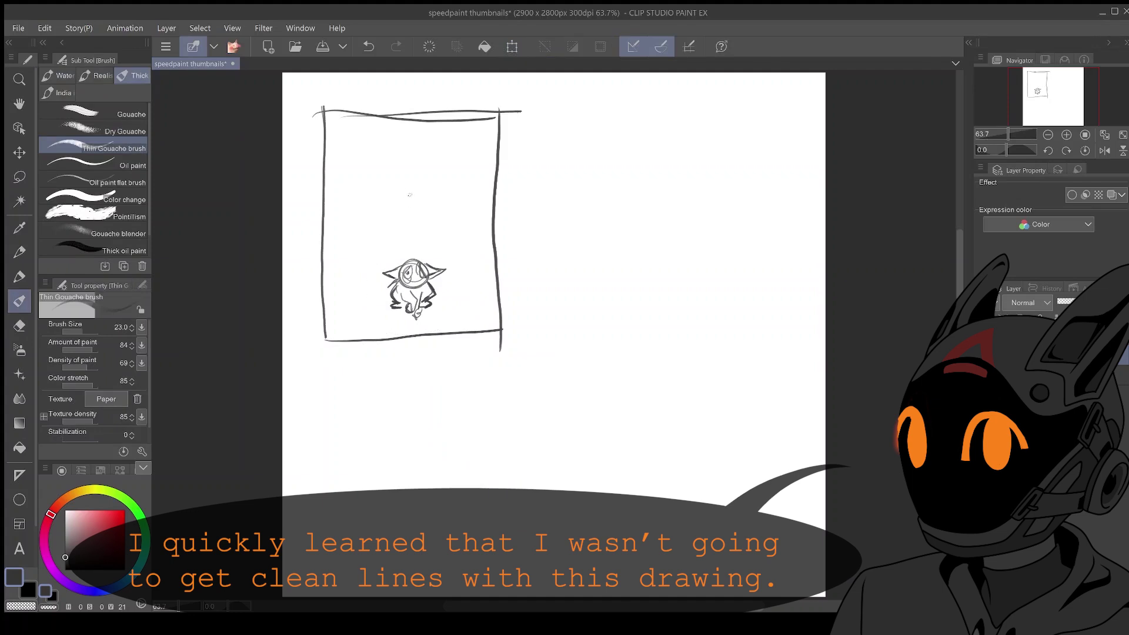
- Sketch a larger seated cat behind the small one, with a round head, pointed ears and body sides
mouse_move(411, 186)
mouse_down()
mouse_move(403, 234)
mouse_move(386, 185)
mouse_move(434, 204)
mouse_up()
mouse_move(377, 251)
mouse_down()
mouse_move(391, 269)
mouse_move(389, 204)
mouse_move(353, 238)
mouse_up()
drag(354, 242, 363, 255)
mouse_move(378, 275)
mouse_down()
mouse_move(359, 300)
mouse_move(381, 299)
mouse_up()
click(369, 46)
drag(435, 215, 431, 271)
drag(433, 291, 447, 303)
drag(396, 244, 402, 257)
mouse_move(442, 261)
mouse_down()
mouse_move(463, 283)
mouse_move(444, 306)
mouse_up()
mouse_move(376, 277)
mouse_down()
mouse_move(360, 308)
mouse_move(388, 305)
mouse_move(373, 312)
mouse_up()
click(371, 48)
click(370, 48)
click(369, 47)
- Sketch the larger cat's bent legs around the small cat, erasing and redrawing the front paw
drag(365, 268, 373, 298)
mouse_move(434, 253)
mouse_down()
mouse_move(458, 280)
mouse_move(446, 293)
mouse_up()
drag(445, 294, 468, 300)
click(20, 325)
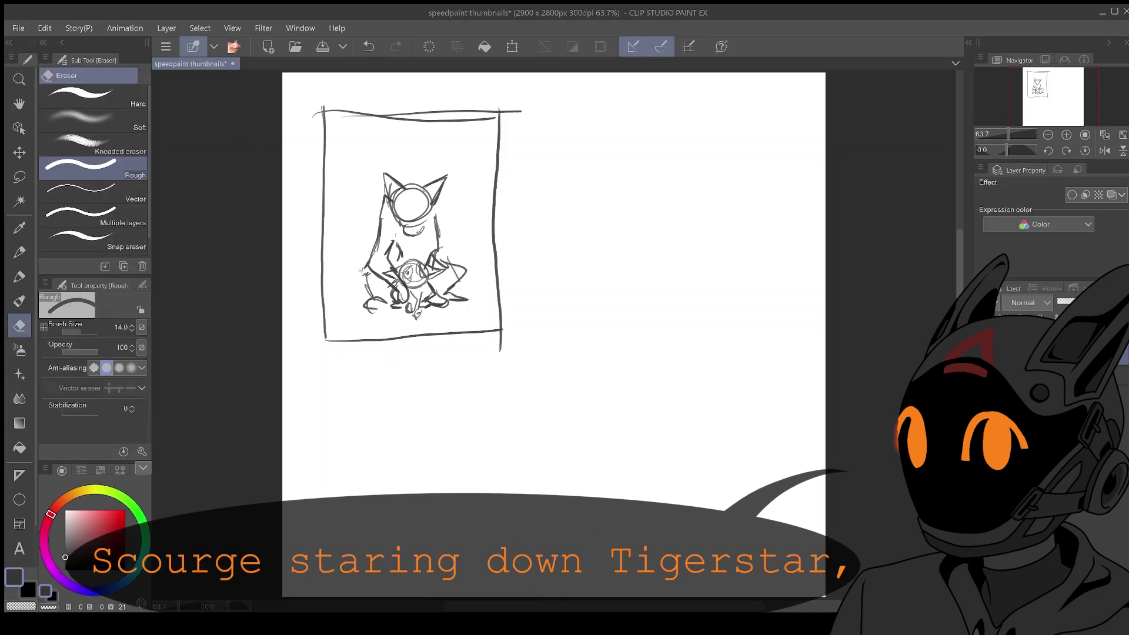
mouse_move(383, 308)
mouse_down()
mouse_move(366, 305)
mouse_move(385, 301)
mouse_up()
click(19, 301)
drag(376, 298, 383, 307)
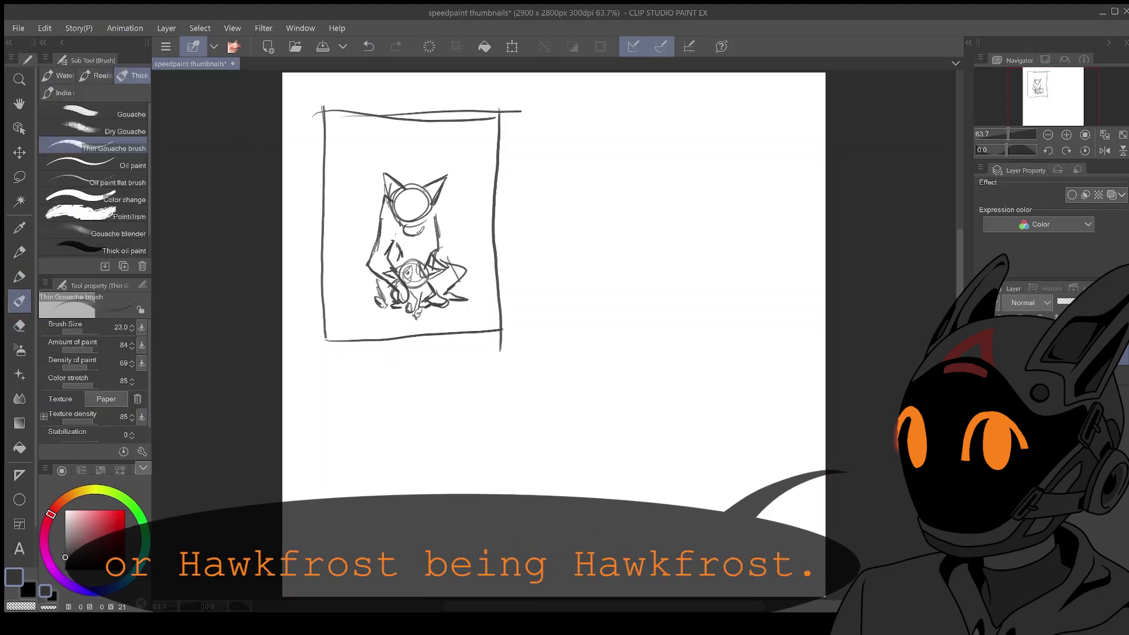
- Lasso both cats and move them together slightly lower in the portrait frame
click(19, 177)
drag(391, 160, 379, 170)
key(ctrl+t)
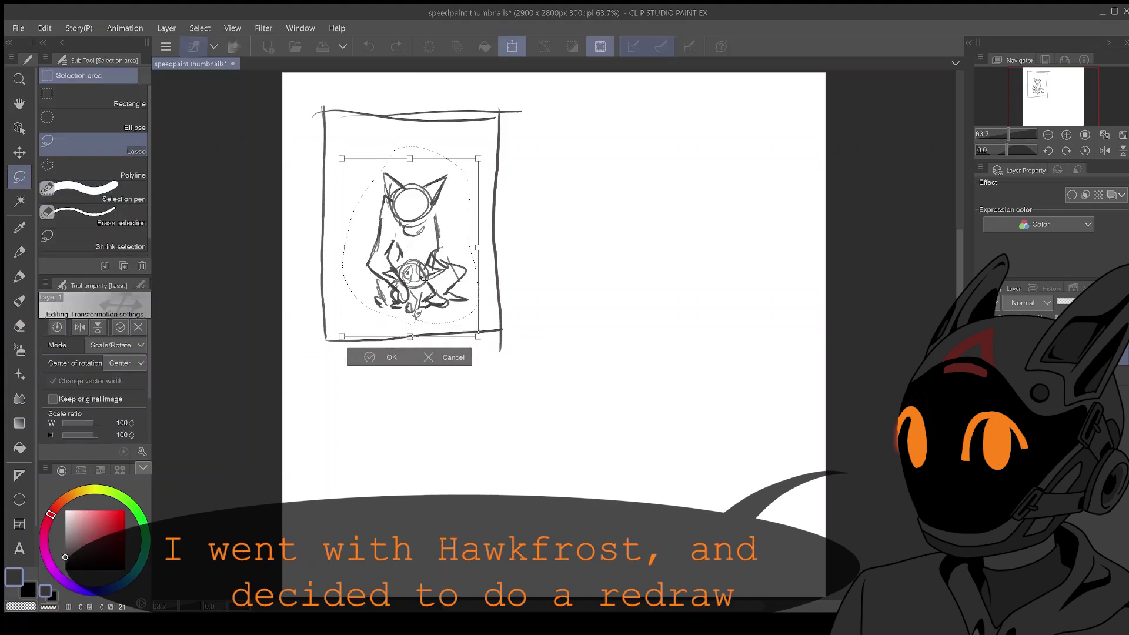
drag(432, 292, 430, 293)
click(378, 360)
click(20, 301)
click(545, 47)
key(ctrl+z)
key(ctrl+t)
drag(477, 161, 457, 186)
drag(423, 230, 455, 230)
key(Return)
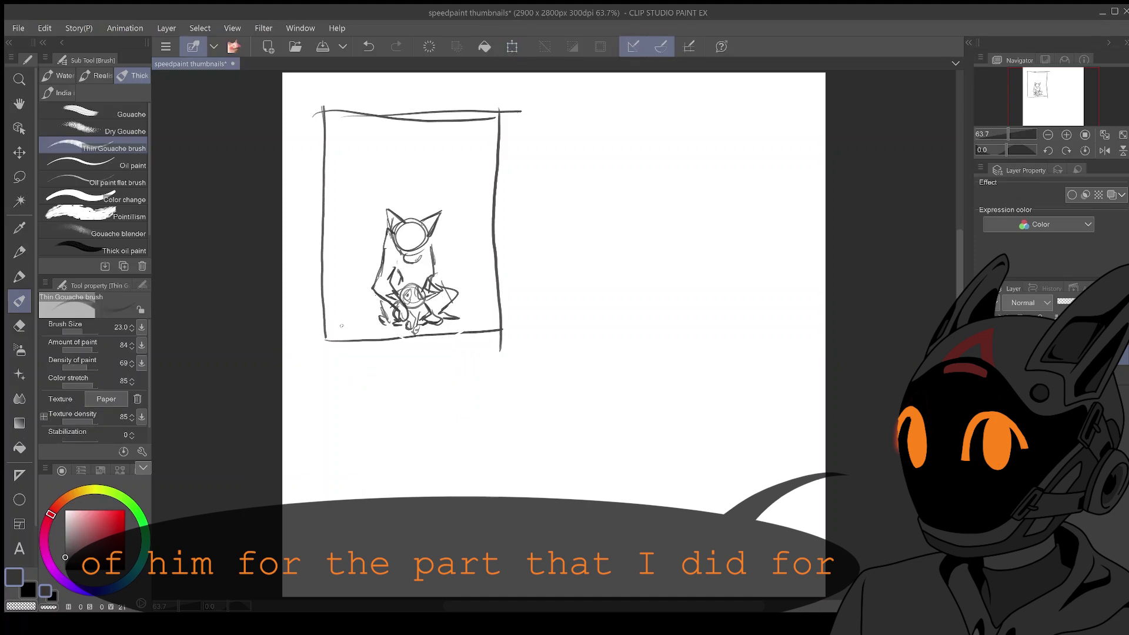
key(ctrl+z)
key(ctrl+z)
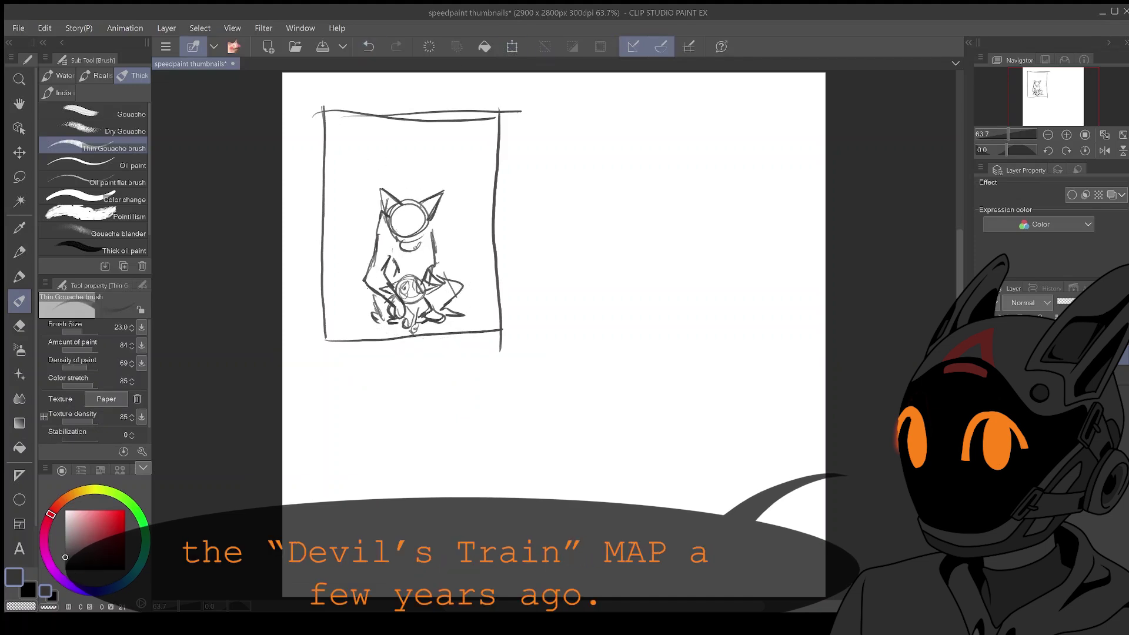
- Sketch the larger cat's downward-looking eyes with the Thin Gouache brush
drag(427, 224, 413, 232)
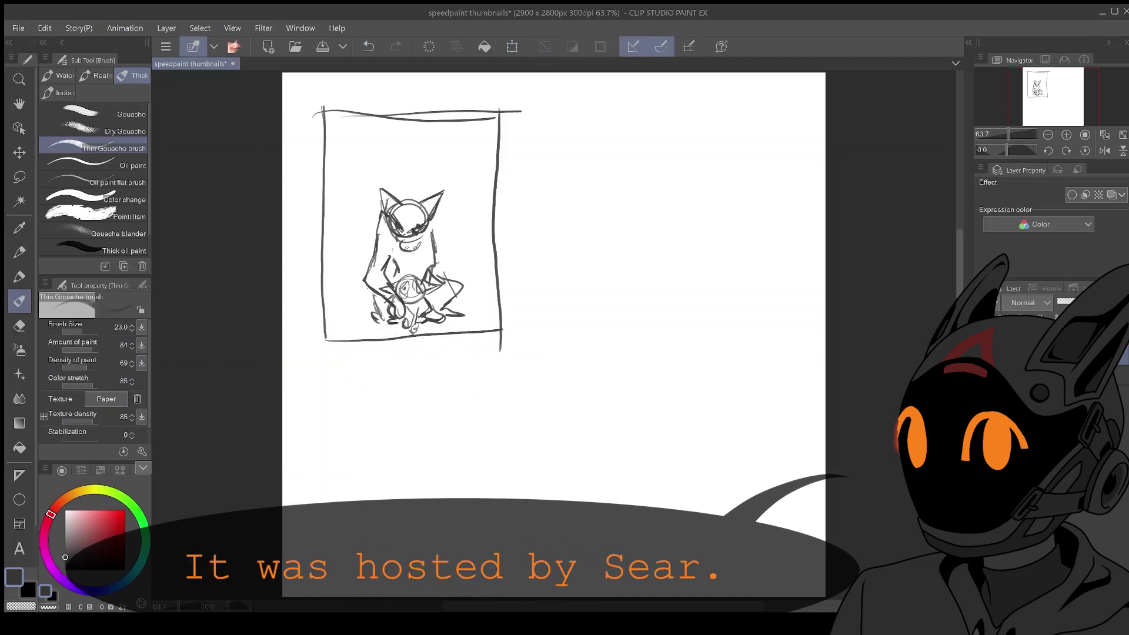
- Draw a wide landscape thumbnail frame below the portrait frame
mouse_move(331, 381)
mouse_down()
mouse_move(325, 545)
mouse_move(416, 539)
mouse_up()
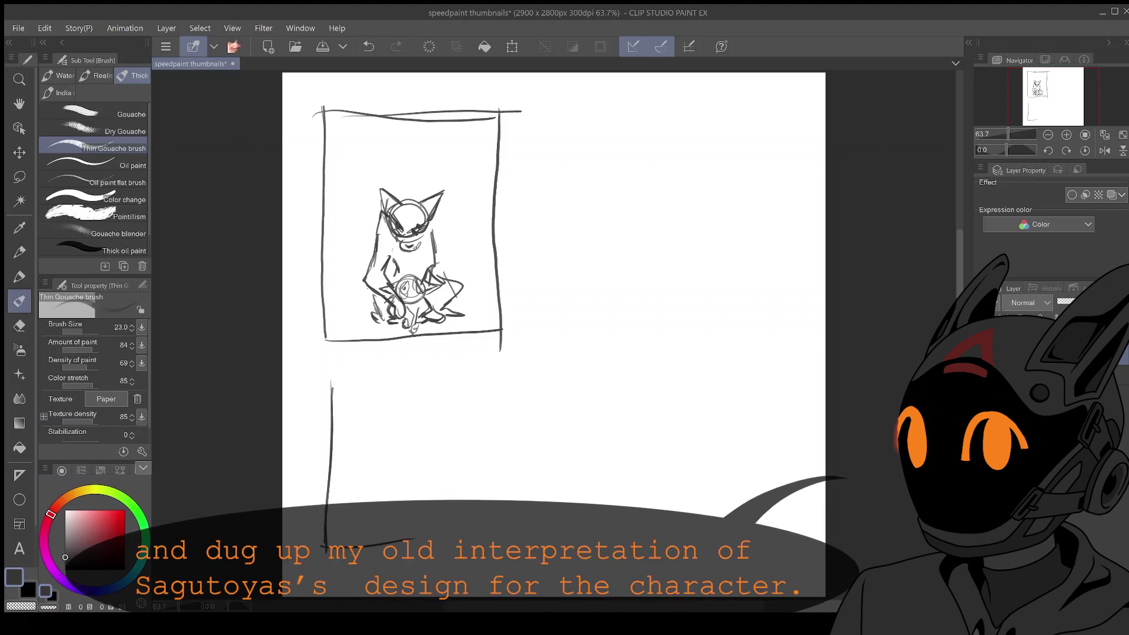
drag(327, 545, 535, 555)
drag(402, 548, 609, 546)
click(366, 47)
drag(323, 385, 474, 394)
drag(331, 377, 532, 386)
drag(389, 374, 564, 379)
drag(466, 378, 551, 488)
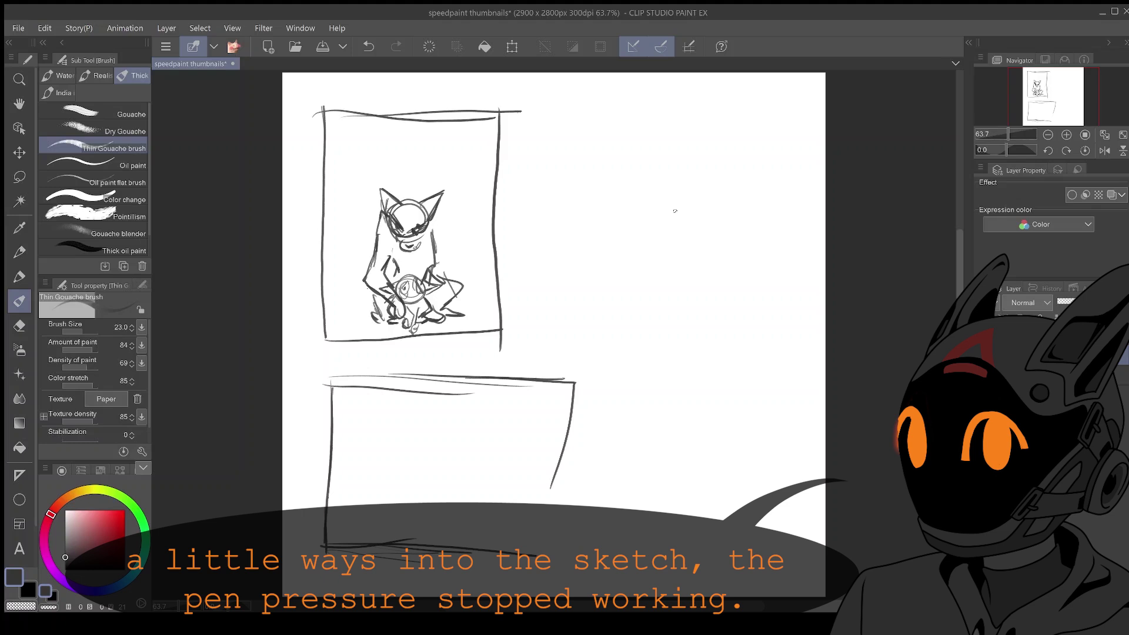
drag(574, 383, 579, 544)
drag(596, 545, 504, 539)
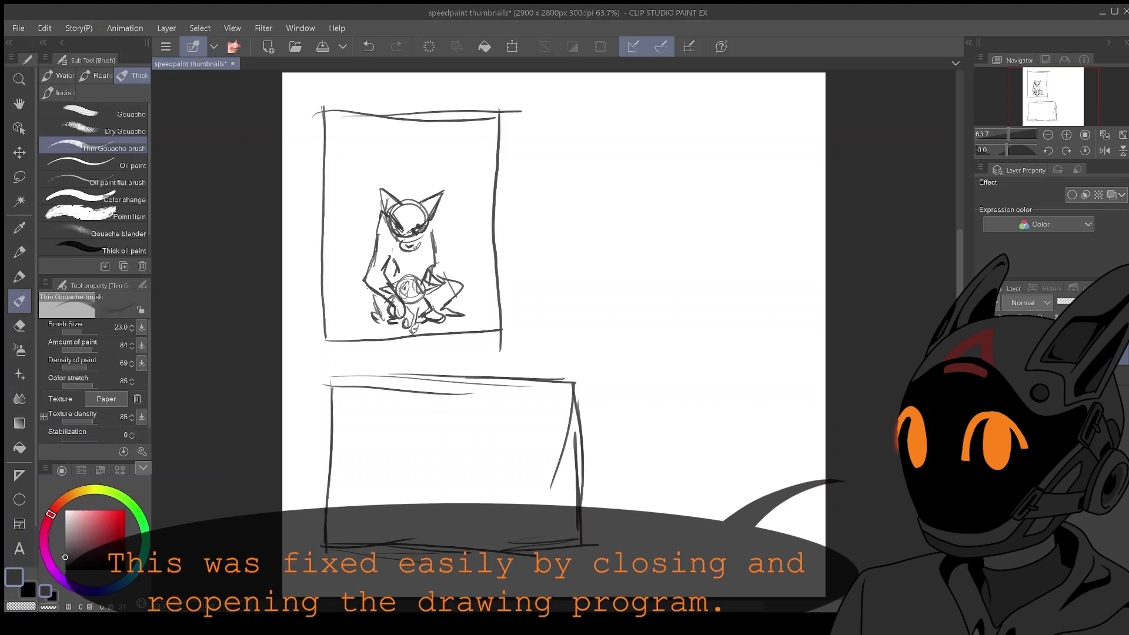
mouse_move(505, 439)
mouse_down()
mouse_move(500, 410)
mouse_move(464, 472)
mouse_move(466, 381)
mouse_move(552, 419)
mouse_up()
mouse_move(376, 439)
mouse_down()
mouse_move(402, 450)
mouse_move(366, 476)
mouse_move(384, 450)
mouse_up()
click(369, 46)
click(368, 47)
click(369, 47)
- Sketch round head bases at both ends of the landscape frame and a muzzle on the head at its left
drag(498, 413, 537, 414)
drag(358, 441, 406, 448)
drag(406, 451, 431, 464)
drag(385, 436, 411, 456)
drag(432, 470, 398, 495)
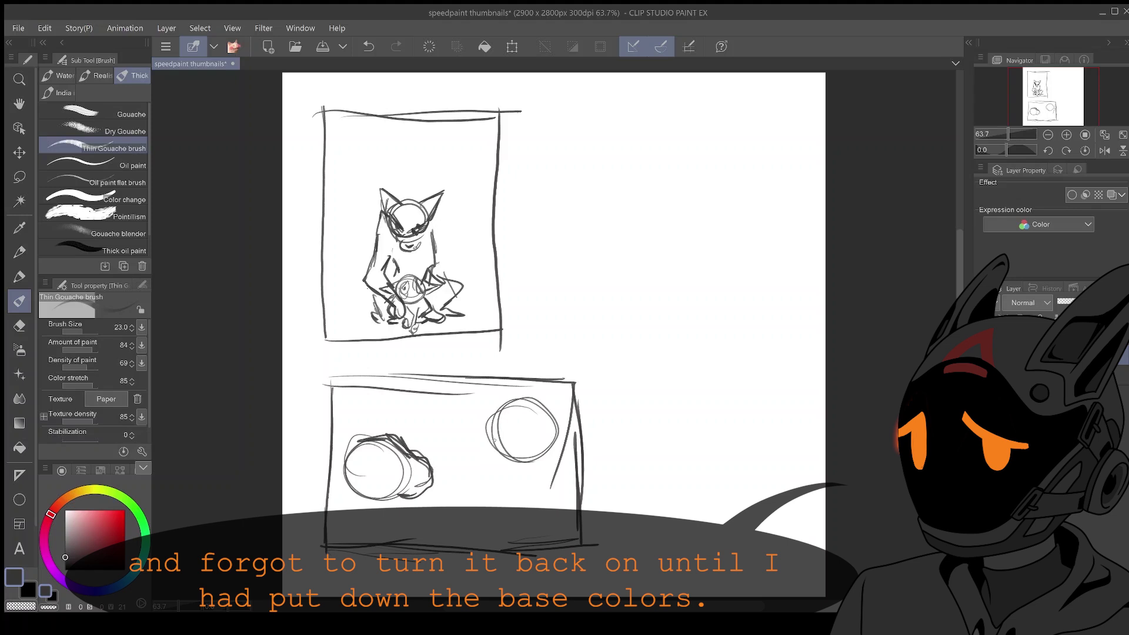
- Sketch the muzzle of the landscape frame's right-hand cat and rough in features on the opposite head
mouse_move(494, 440)
mouse_down()
mouse_move(486, 470)
mouse_move(518, 471)
mouse_up()
drag(500, 406, 494, 438)
mouse_move(347, 449)
mouse_down()
mouse_move(358, 412)
mouse_move(381, 451)
mouse_up()
mouse_move(375, 462)
mouse_down()
mouse_move(334, 487)
mouse_move(394, 500)
mouse_move(402, 397)
mouse_up()
click(369, 47)
click(369, 46)
click(368, 46)
- Detail the landscape frame's left-hand cat with brow tufts, muzzle lines and spiky neck fur
drag(394, 427, 432, 441)
mouse_move(374, 455)
mouse_down()
mouse_move(341, 475)
mouse_move(391, 539)
mouse_up()
drag(390, 499, 392, 540)
drag(385, 452, 405, 457)
drag(392, 464, 421, 486)
drag(430, 486, 396, 511)
drag(345, 455, 341, 472)
drag(344, 482, 360, 494)
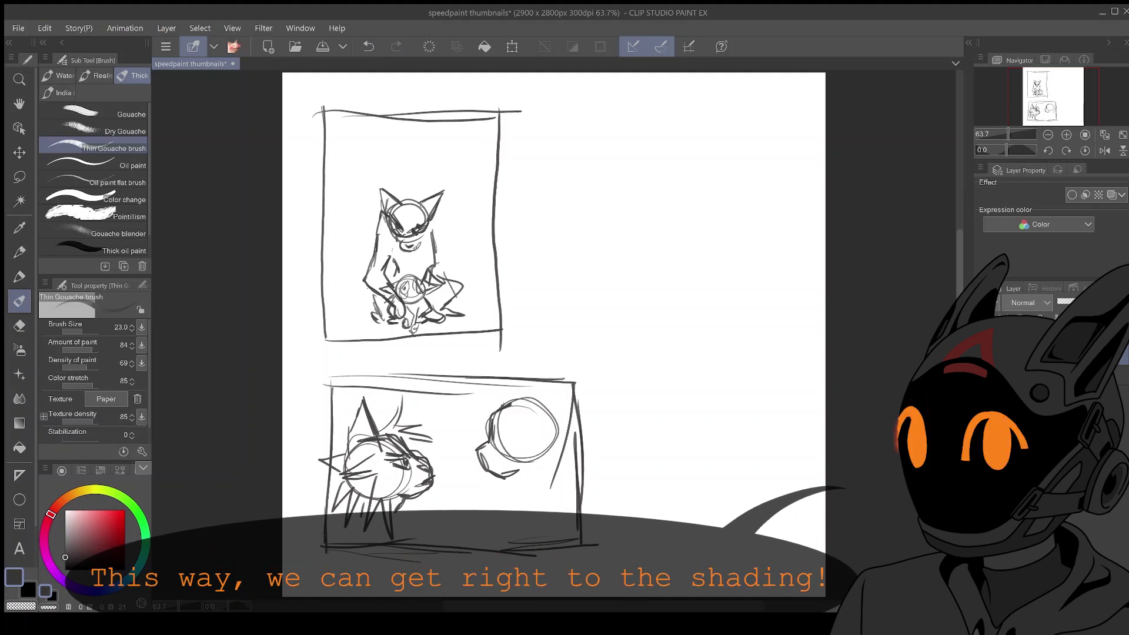
- Add ears, facial features and spiky cheek and chest fur to the landscape frame's right-hand cat
drag(504, 404, 536, 382)
drag(536, 383, 556, 412)
drag(494, 459, 514, 471)
mouse_move(511, 419)
mouse_down()
mouse_move(494, 442)
mouse_move(506, 442)
mouse_move(497, 431)
mouse_up()
click(368, 47)
click(369, 47)
drag(570, 411, 533, 426)
drag(559, 426, 500, 532)
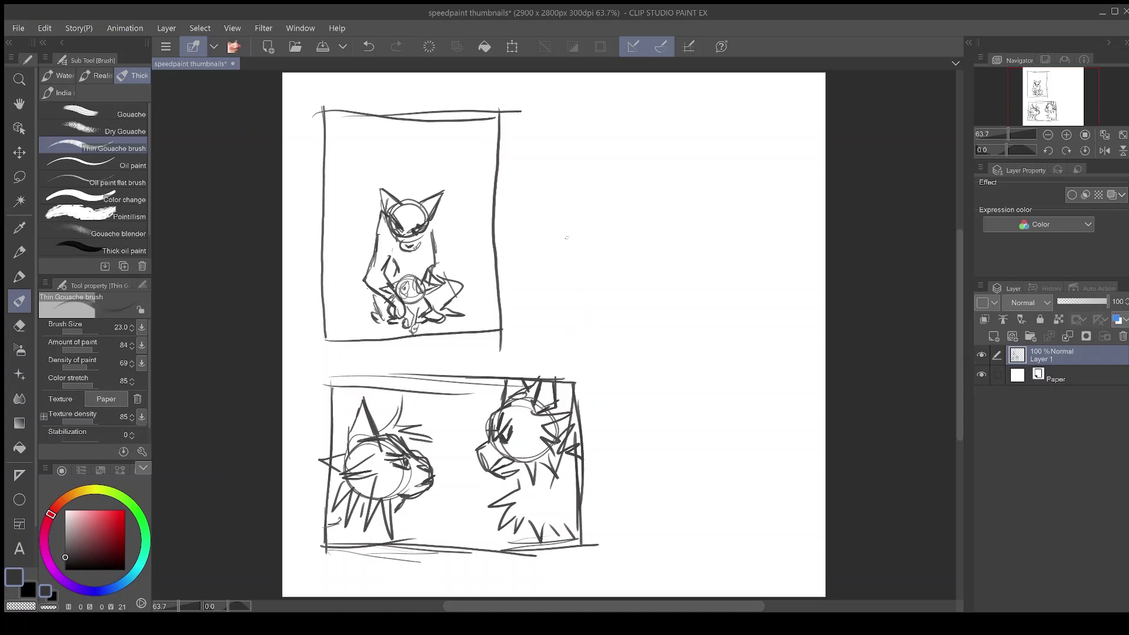
mouse_move(554, 147)
mouse_down()
mouse_move(553, 259)
mouse_move(710, 337)
mouse_move(775, 336)
mouse_up()
drag(544, 149, 735, 154)
drag(653, 160, 772, 154)
drag(774, 164, 766, 309)
click(368, 46)
click(368, 47)
click(369, 47)
click(369, 47)
click(368, 46)
- Draw a new top border just above the cats in the portrait frame and erase the frame lines above it
drag(330, 172, 500, 176)
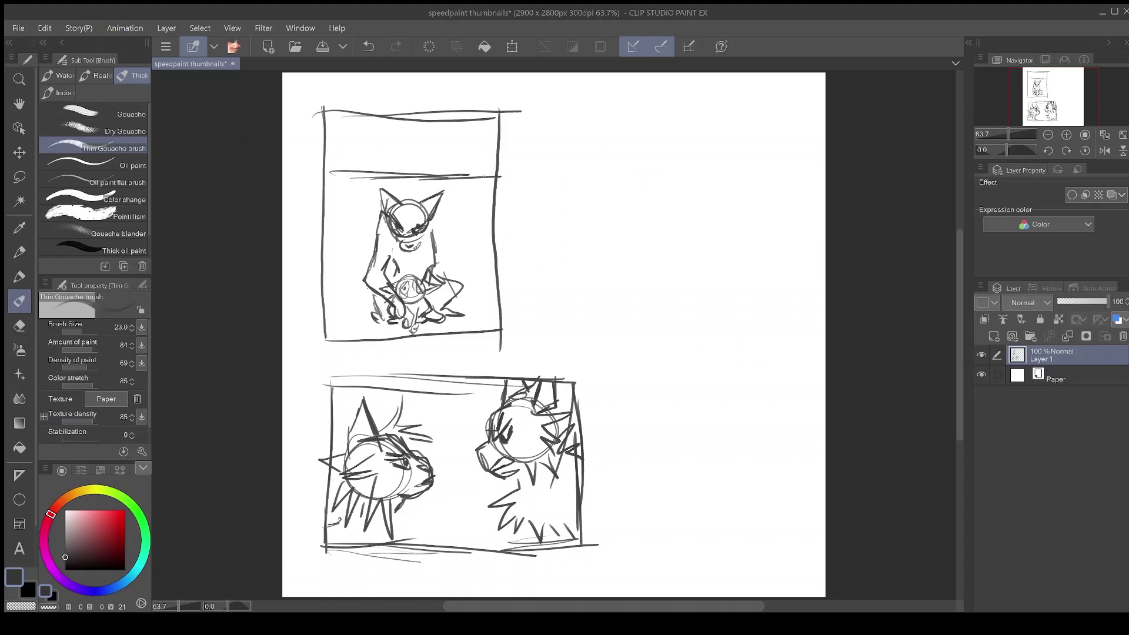
key(e)
drag(505, 112, 497, 160)
drag(496, 116, 345, 114)
drag(325, 113, 324, 158)
drag(496, 111, 481, 111)
- Lasso the shortened two-cat thumbnail and move it beside the landscape thumbnail, on its right
key(m)
mouse_move(369, 144)
mouse_down()
mouse_move(385, 366)
mouse_move(377, 142)
mouse_up()
key(ctrl+t)
drag(412, 253, 716, 462)
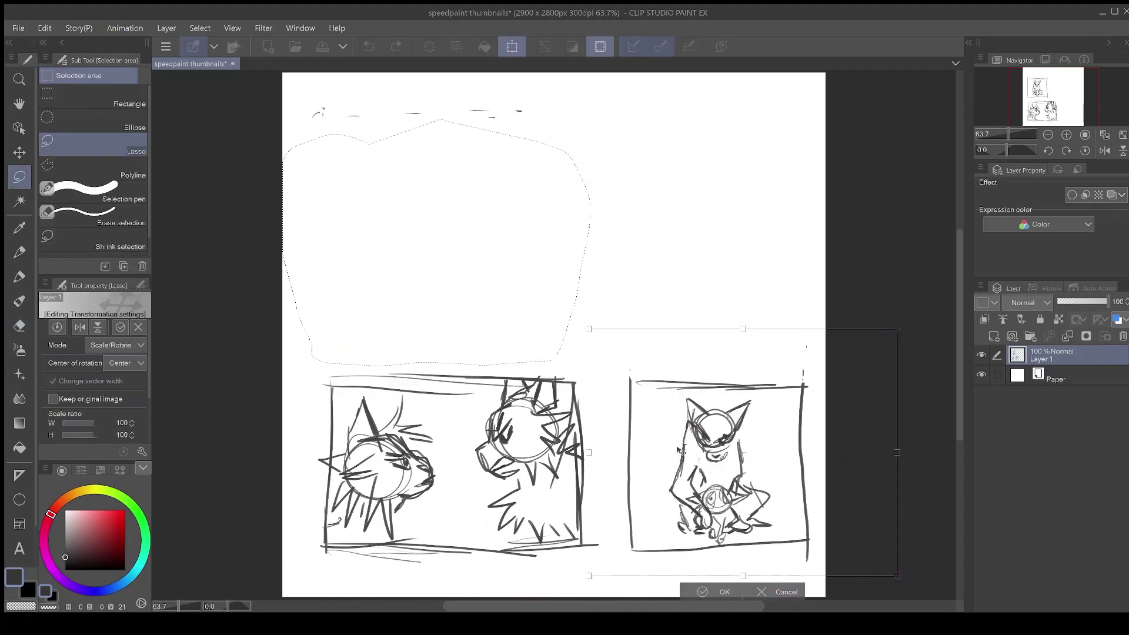
click(712, 592)
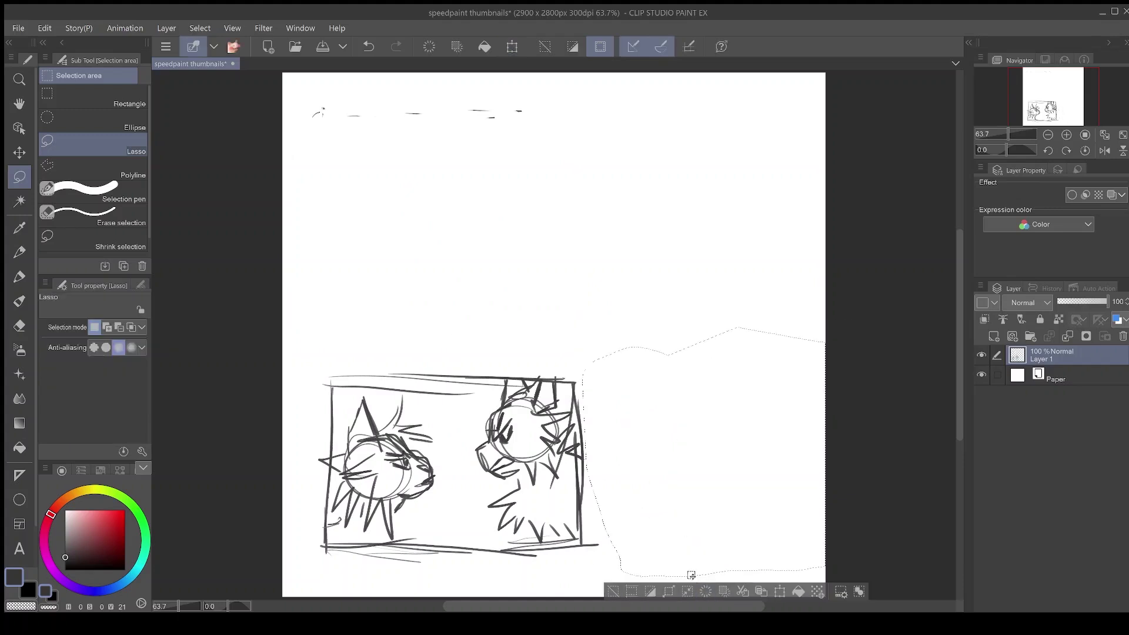
key(ctrl+d)
- Draw a new portrait thumbnail frame in the empty area above the landscape thumbnail
key(b)
mouse_move(334, 100)
mouse_down()
mouse_move(339, 328)
mouse_move(518, 111)
mouse_move(338, 304)
mouse_up()
drag(338, 102, 510, 110)
drag(519, 225, 506, 320)
drag(520, 243, 529, 351)
click(368, 47)
mouse_move(521, 254)
mouse_down()
mouse_move(511, 349)
mouse_move(529, 339)
mouse_up()
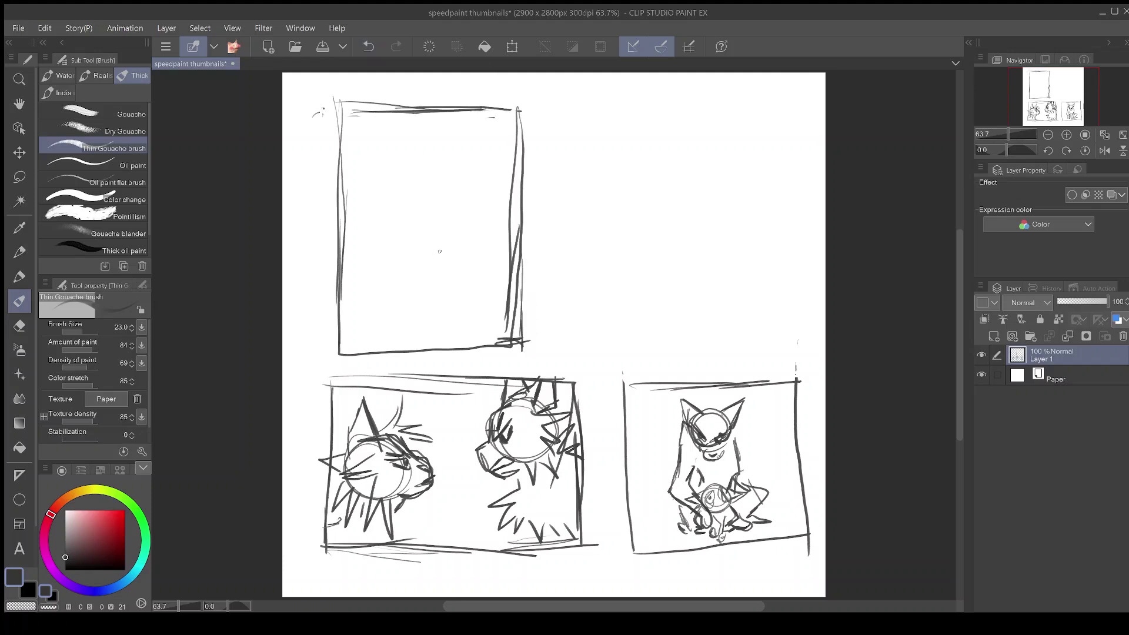
- Sketch a cat's head with an upright ear, eye and muzzle in the new portrait frame
mouse_move(450, 168)
mouse_down()
mouse_move(411, 194)
mouse_move(471, 221)
mouse_move(457, 186)
mouse_up()
drag(429, 144, 470, 122)
mouse_move(470, 124)
mouse_down()
mouse_move(463, 160)
mouse_move(474, 119)
mouse_up()
drag(475, 193, 501, 179)
mouse_move(432, 184)
mouse_down()
mouse_move(453, 226)
mouse_move(483, 200)
mouse_up()
drag(439, 169, 461, 189)
drag(461, 154, 469, 180)
drag(438, 220, 462, 207)
- Refine the portrait cat's face and ear, and add spiky cheek and neck fur
drag(427, 154, 443, 152)
drag(448, 133, 445, 154)
mouse_move(425, 150)
mouse_down()
mouse_move(398, 172)
mouse_move(428, 162)
mouse_move(377, 171)
mouse_up()
key(ctrl+z)
click(368, 47)
drag(471, 120, 479, 143)
mouse_move(471, 124)
mouse_down()
mouse_move(468, 163)
mouse_move(497, 201)
mouse_up()
mouse_move(418, 166)
mouse_down()
mouse_move(375, 177)
mouse_move(385, 233)
mouse_up()
- Sketch the portrait cat's chest, shoulders and front legs below the head
mouse_move(402, 264)
mouse_down()
mouse_move(423, 222)
mouse_move(468, 260)
mouse_up()
mouse_move(432, 234)
mouse_down()
mouse_move(426, 259)
mouse_move(374, 281)
mouse_up()
drag(428, 264, 453, 295)
drag(379, 284, 373, 304)
drag(382, 291, 381, 321)
drag(415, 272, 486, 301)
mouse_move(439, 259)
mouse_down()
mouse_move(414, 269)
mouse_move(410, 323)
mouse_up()
drag(491, 286, 480, 321)
drag(352, 250, 381, 264)
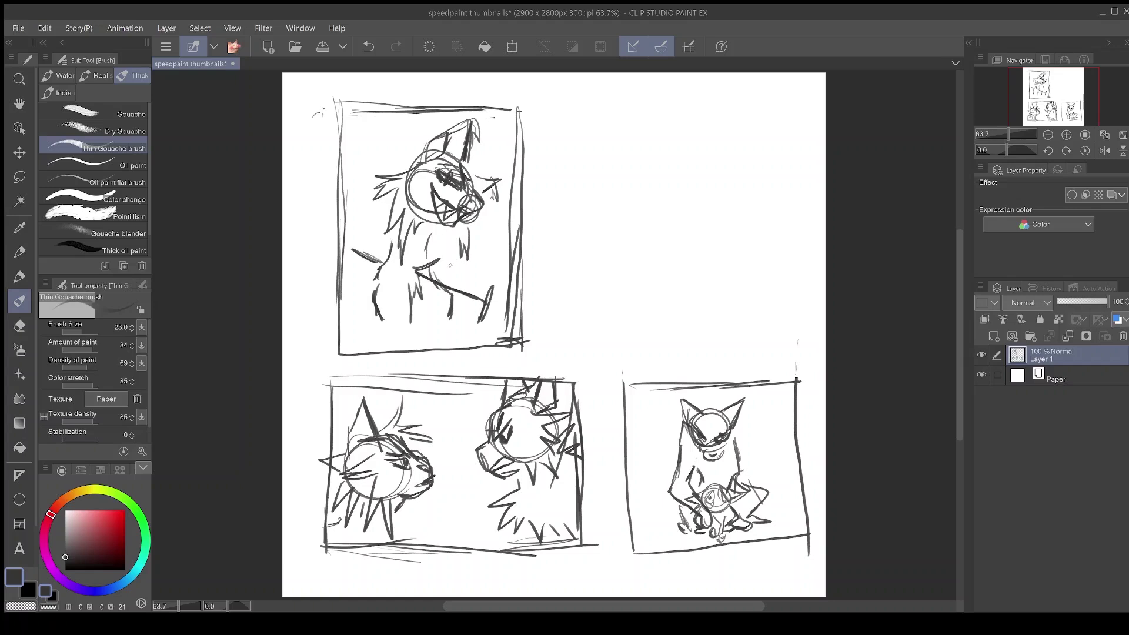
- Clear the thumbnail sketches from the drawing layer
drag(527, 258, 560, 203)
key(Delete)
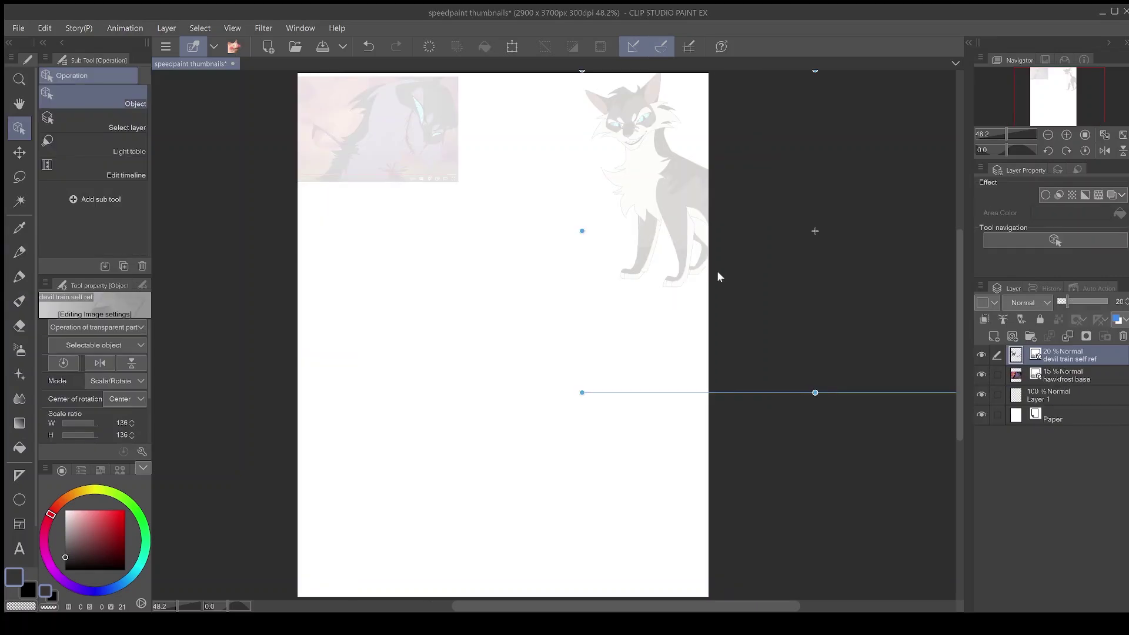
- Sketch a large round head guide on Layer 1 between the two reference images
click(1031, 394)
click(19, 301)
drag(491, 176, 501, 248)
key(ctrl+z)
key(ctrl+z)
drag(565, 189, 540, 183)
mouse_move(581, 188)
mouse_down()
mouse_move(601, 250)
mouse_move(527, 300)
mouse_up()
- Sketch the cat's muzzle, nose and slanted brow lines inside the head circle
mouse_move(612, 206)
mouse_down()
mouse_move(598, 282)
mouse_move(592, 268)
mouse_up()
click(369, 46)
mouse_move(529, 221)
mouse_down()
mouse_move(617, 269)
mouse_move(558, 254)
mouse_move(565, 282)
mouse_move(610, 286)
mouse_up()
drag(541, 199, 585, 242)
drag(562, 203, 585, 244)
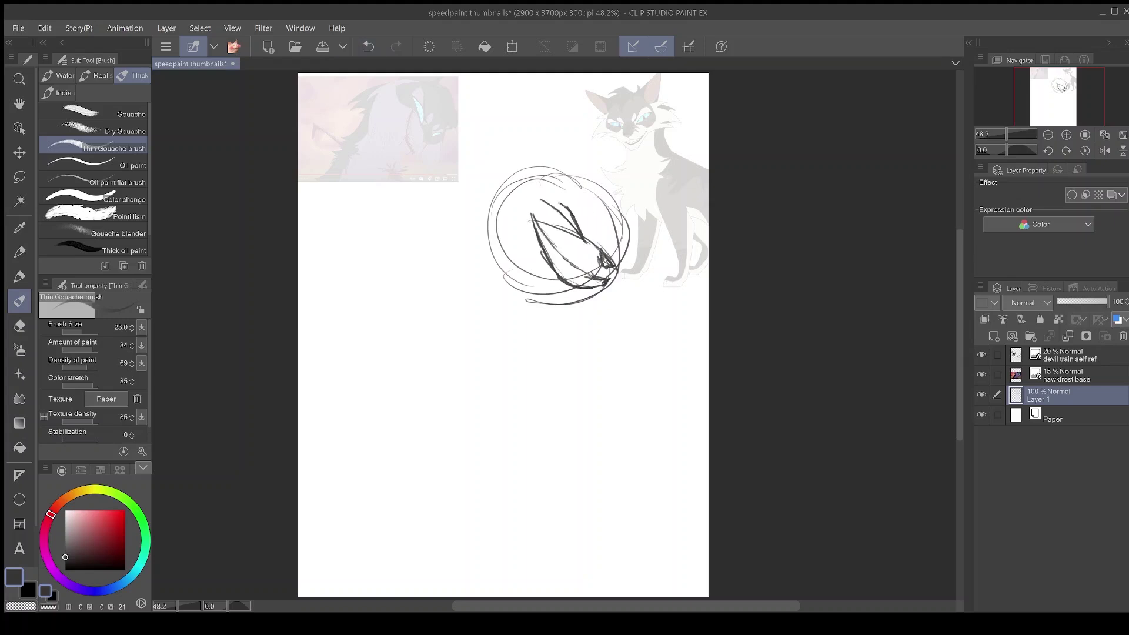
- Draw long spiky fur tufts fanning out from the back of the head and cheek
mouse_move(511, 188)
mouse_down()
mouse_move(464, 196)
mouse_move(401, 235)
mouse_up()
drag(401, 236, 475, 214)
mouse_move(476, 215)
mouse_down()
mouse_move(414, 280)
mouse_move(462, 254)
mouse_up()
mouse_move(485, 255)
mouse_down()
mouse_move(454, 341)
mouse_move(503, 297)
mouse_move(434, 288)
mouse_up()
click(368, 46)
mouse_move(434, 288)
mouse_down()
mouse_move(496, 266)
mouse_move(435, 279)
mouse_move(488, 255)
mouse_up()
click(366, 48)
drag(487, 258, 454, 346)
mouse_move(455, 346)
mouse_down()
mouse_move(509, 288)
mouse_move(451, 326)
mouse_up()
click(368, 46)
drag(451, 326, 503, 282)
drag(503, 278, 491, 320)
drag(492, 320, 515, 288)
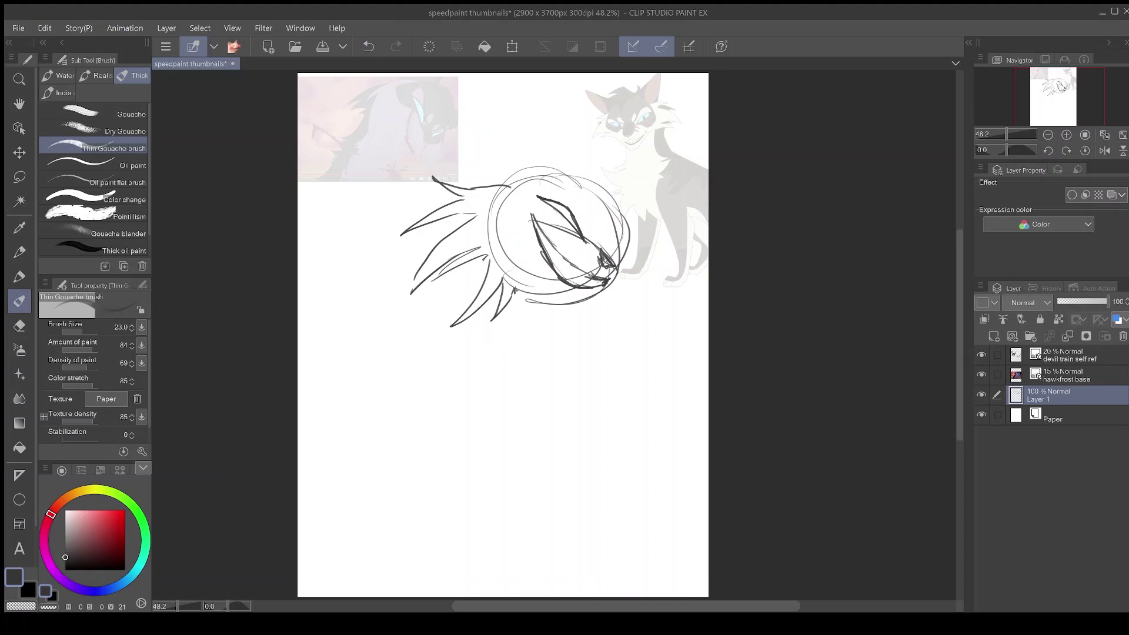
- Lasso the brow and nose area of the face and adjust it with a transform
click(20, 177)
drag(623, 205, 603, 261)
key(ctrl+d)
key(ctrl+t)
key(Return)
key(ctrl+d)
- Draw the large upper ear curving forward from the top of the head, ending in tufted fur
key(b)
mouse_move(505, 179)
mouse_down()
mouse_move(582, 121)
mouse_move(614, 112)
mouse_up()
drag(584, 179, 615, 112)
drag(545, 169, 579, 123)
drag(588, 148, 582, 183)
mouse_move(597, 117)
mouse_down()
mouse_move(638, 154)
mouse_move(617, 163)
mouse_up()
mouse_move(568, 127)
mouse_down()
mouse_move(614, 110)
mouse_move(601, 154)
mouse_move(616, 222)
mouse_up()
- Draw the second ear with a drooping tip on the far side of the head
mouse_move(615, 208)
mouse_down()
mouse_move(620, 229)
mouse_move(676, 198)
mouse_up()
mouse_move(617, 232)
mouse_down()
mouse_move(647, 204)
mouse_move(669, 216)
mouse_up()
mouse_move(671, 198)
mouse_down()
mouse_move(691, 241)
mouse_move(682, 266)
mouse_up()
mouse_move(622, 252)
mouse_down()
mouse_move(655, 229)
mouse_move(611, 262)
mouse_up()
key(ctrl+z)
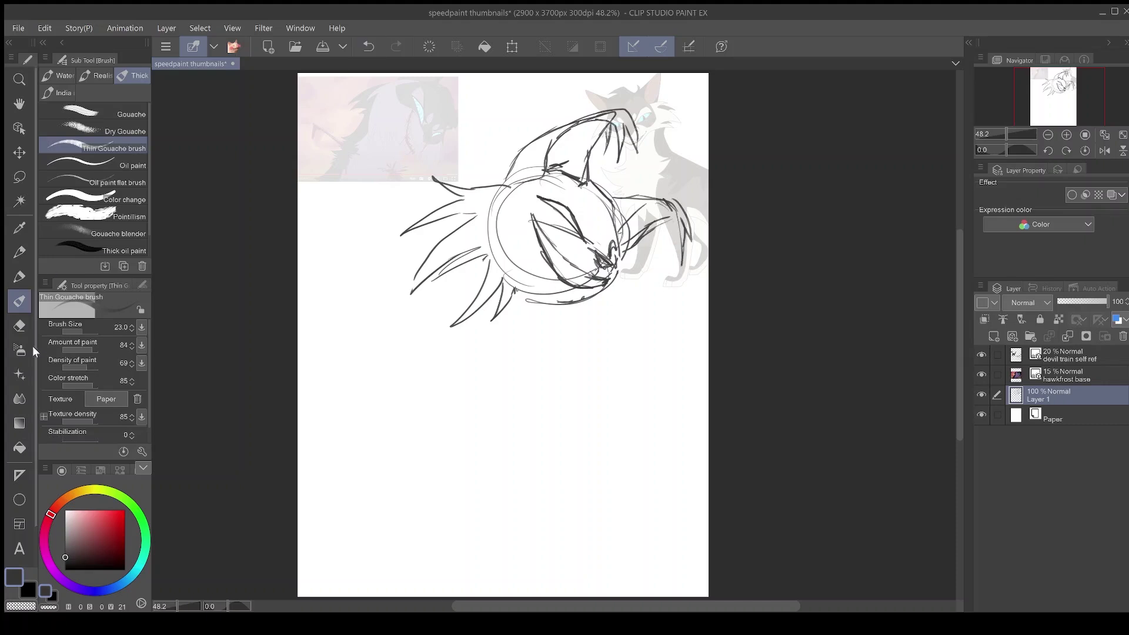
- Clean up the nose lines and refine the cat's nose, eye and brow shapes
key(e)
drag(595, 252, 609, 269)
key(b)
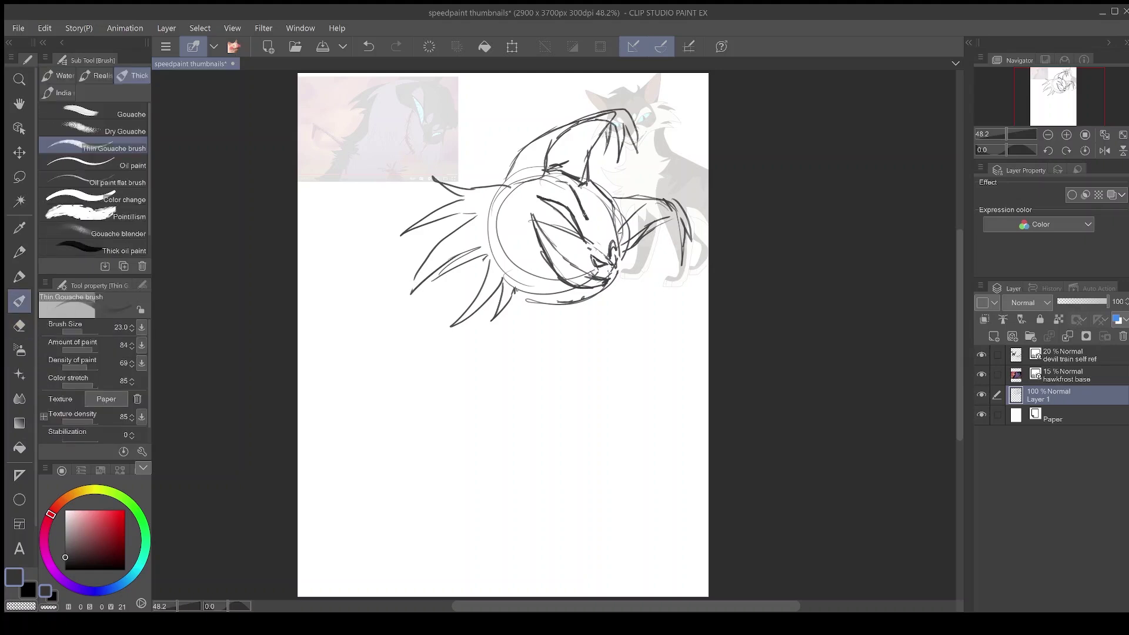
click(984, 402)
click(984, 402)
drag(572, 237, 590, 255)
drag(526, 204, 574, 239)
drag(535, 194, 572, 186)
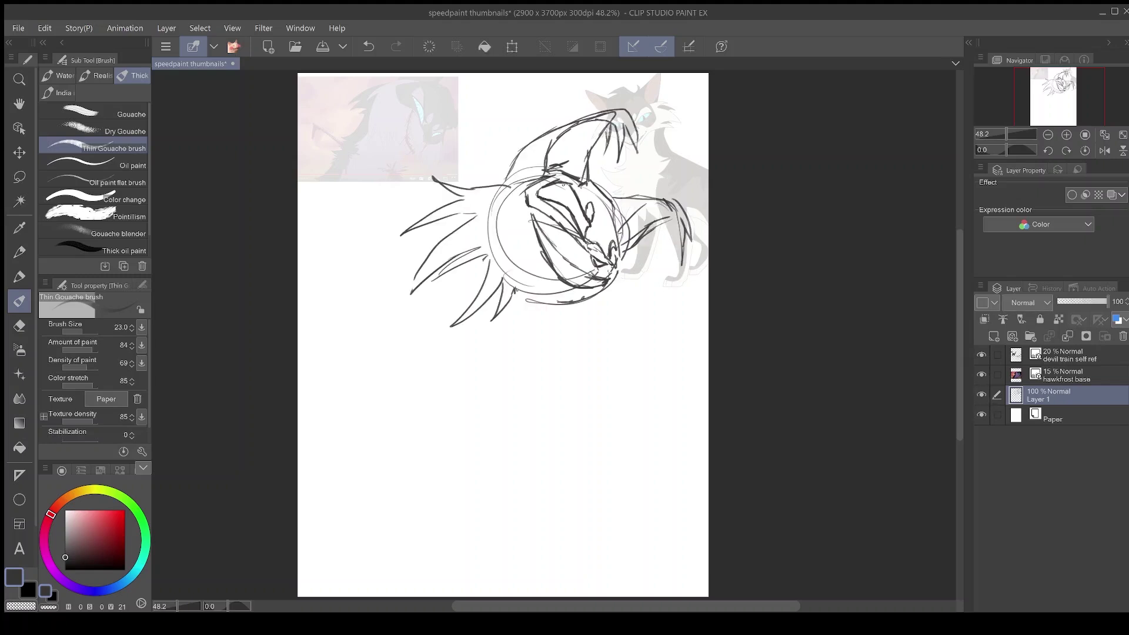
- Raise the opacity of the devil train self ref layer to 63% and make Layer 1 the active layer
click(1070, 355)
click(1089, 302)
click(1064, 395)
click(982, 396)
click(982, 396)
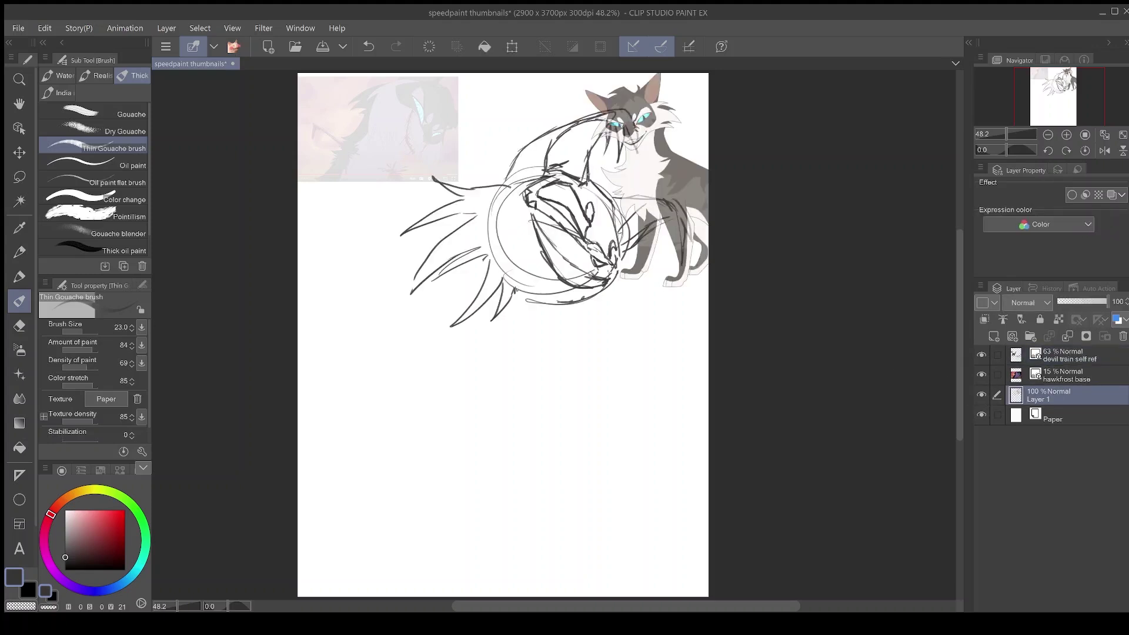
- Move Layer 1 above both reference layers and sketch spiky fur along the far side of the face
drag(606, 176, 632, 166)
drag(631, 168, 609, 179)
drag(1055, 397, 1051, 355)
mouse_move(608, 186)
mouse_down()
mouse_move(642, 182)
mouse_move(612, 197)
mouse_move(580, 253)
mouse_up()
click(369, 49)
click(369, 52)
click(396, 47)
drag(613, 218, 641, 272)
drag(621, 203, 659, 256)
drag(653, 181, 612, 194)
drag(594, 182, 626, 166)
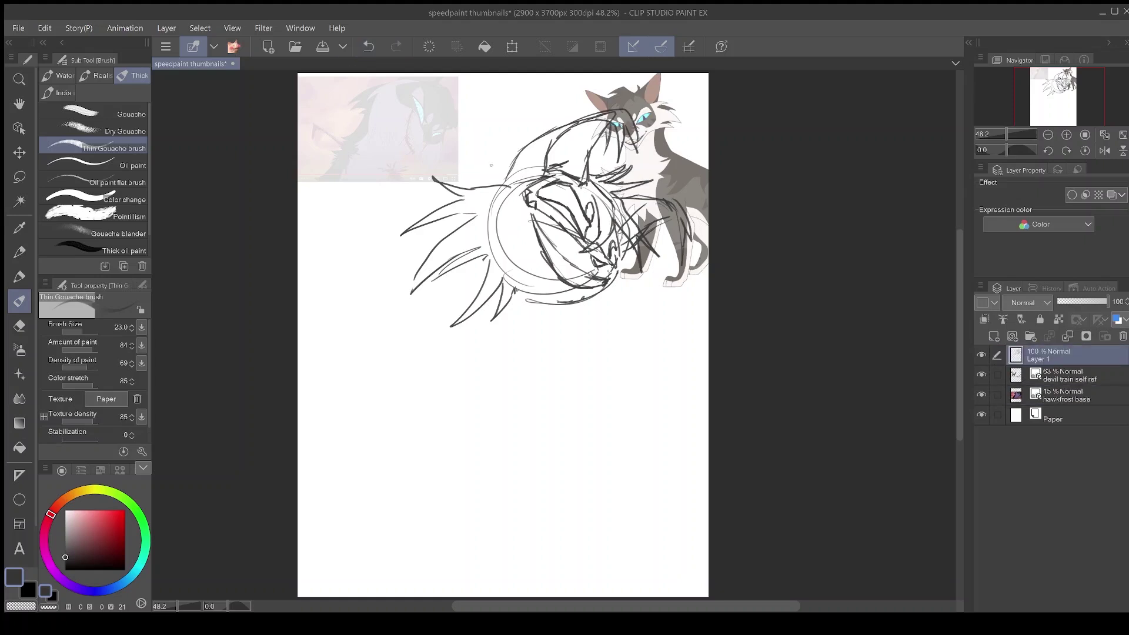
- Erase part of the lower head outline and draw spiky fur tufts below the chin and far cheek
click(20, 325)
mouse_move(527, 301)
mouse_down()
mouse_move(591, 298)
mouse_move(523, 273)
mouse_move(571, 298)
mouse_move(590, 293)
mouse_move(591, 345)
mouse_up()
click(28, 301)
drag(606, 306, 624, 347)
mouse_move(644, 258)
mouse_down()
mouse_move(677, 276)
mouse_move(681, 318)
mouse_up()
drag(626, 282, 638, 358)
- Move the head sketch slightly down and left, and save the file as hawkredraw
click(512, 46)
drag(657, 312, 639, 319)
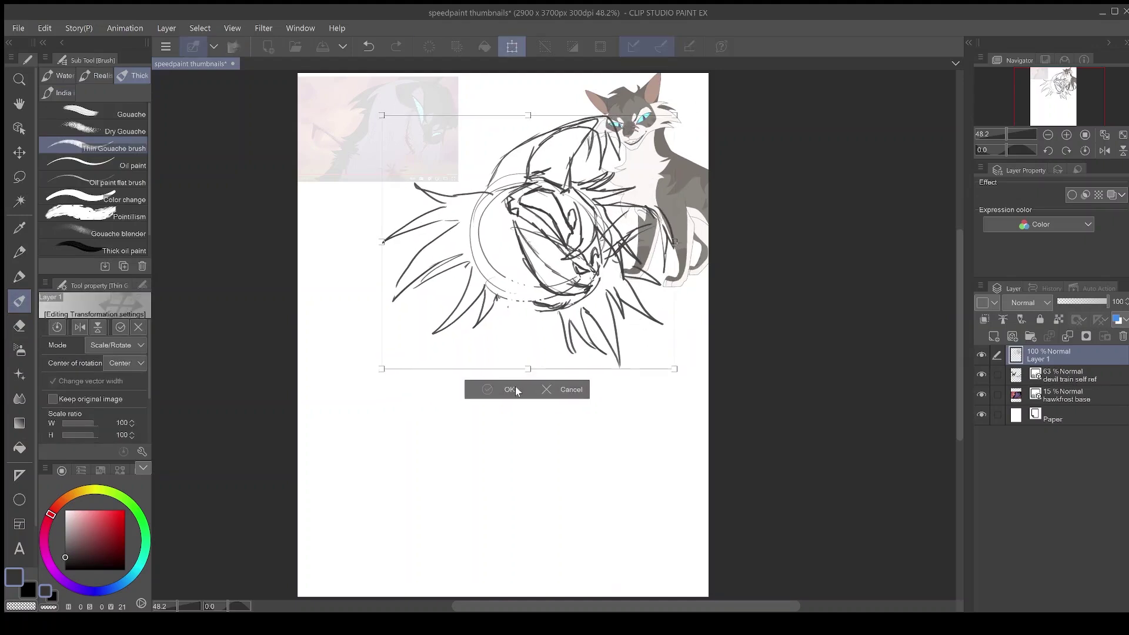
click(503, 388)
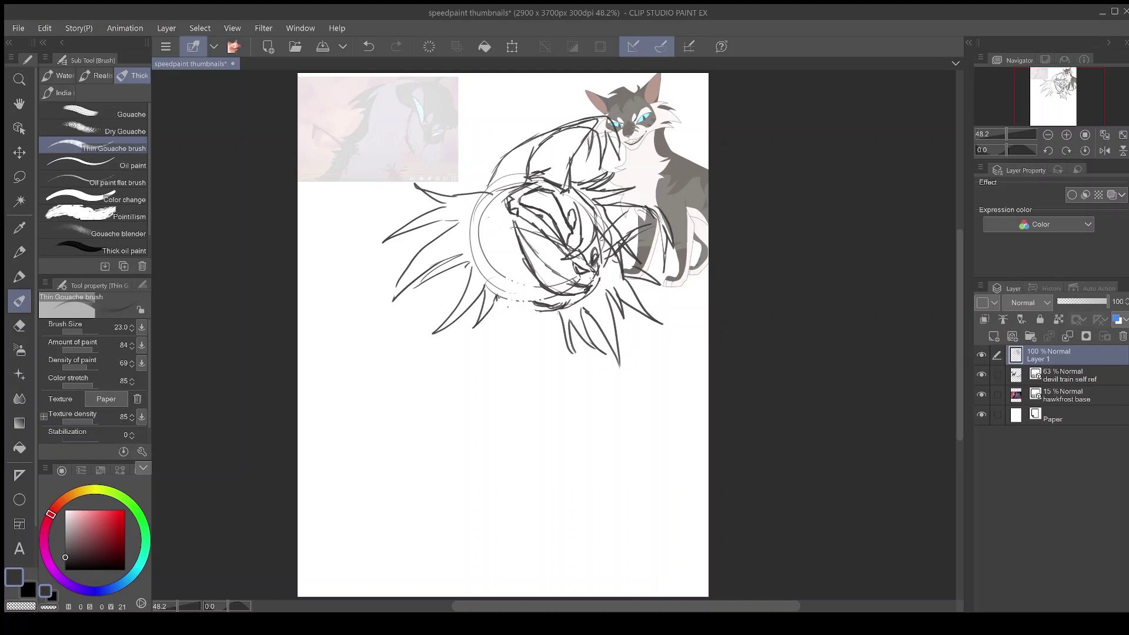
click(323, 46)
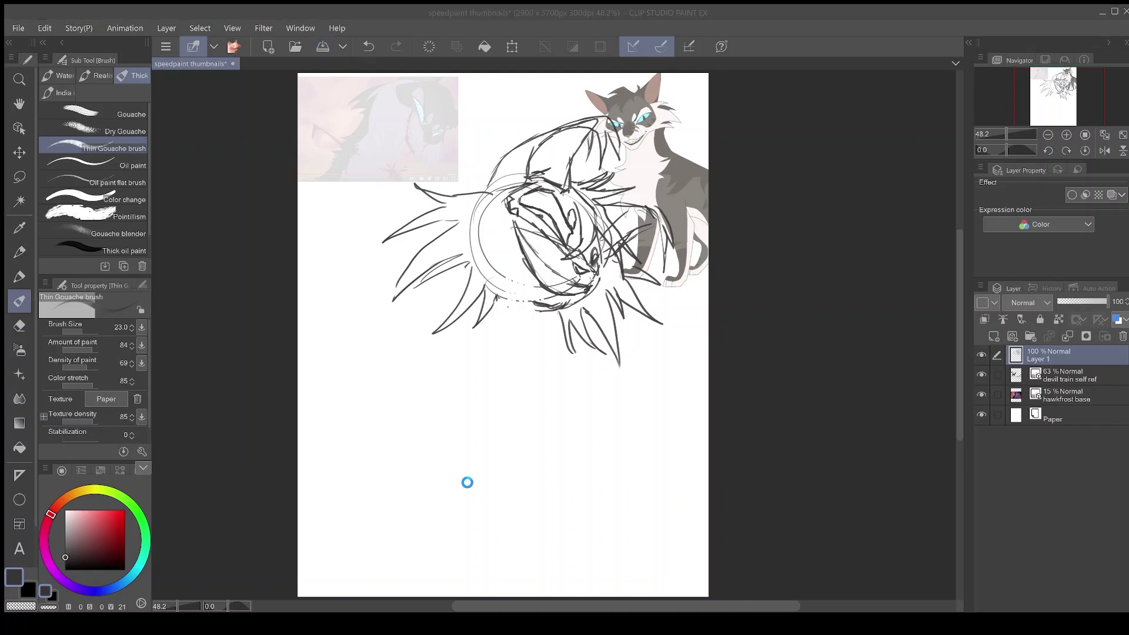
key(ctrl+z)
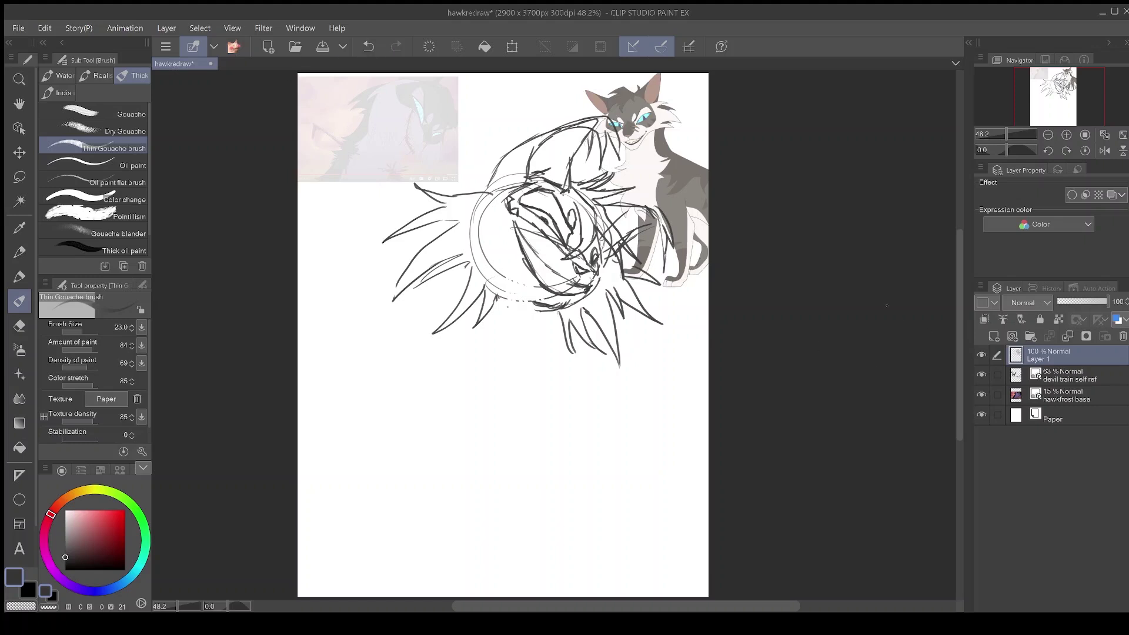
- Lower the devil train self ref layer's opacity to 16% and enlarge the head sketch on Layer 1
click(1055, 376)
drag(1076, 301, 1065, 302)
click(1047, 357)
click(512, 46)
drag(675, 369, 725, 413)
drag(639, 362, 603, 343)
drag(688, 394, 701, 406)
drag(667, 367, 654, 367)
drag(688, 405, 707, 421)
drag(665, 379, 658, 367)
click(494, 429)
- Sketch the contours of the cat's neck running down from the head
drag(418, 353, 388, 406)
mouse_move(520, 336)
mouse_down()
mouse_move(500, 375)
mouse_move(530, 449)
mouse_up()
mouse_move(398, 399)
mouse_down()
mouse_move(362, 437)
mouse_move(447, 525)
mouse_up()
mouse_move(520, 480)
mouse_down()
mouse_move(445, 532)
mouse_move(472, 516)
mouse_up()
drag(531, 450, 521, 462)
click(371, 49)
click(371, 50)
click(371, 49)
click(371, 50)
- Sketch the shoulder contour and lower chest lines, and try out a front body line
drag(364, 433, 342, 468)
drag(363, 434, 347, 468)
drag(520, 525, 453, 587)
drag(511, 547, 471, 580)
drag(518, 433, 564, 561)
drag(544, 495, 568, 595)
click(369, 46)
click(369, 46)
- Draw the front chest contour and the outlines of the legs down to the canvas edge
drag(520, 432, 560, 533)
drag(552, 516, 569, 572)
drag(342, 497, 359, 587)
drag(429, 534, 419, 594)
drag(335, 536, 361, 596)
drag(496, 567, 523, 595)
drag(567, 566, 583, 597)
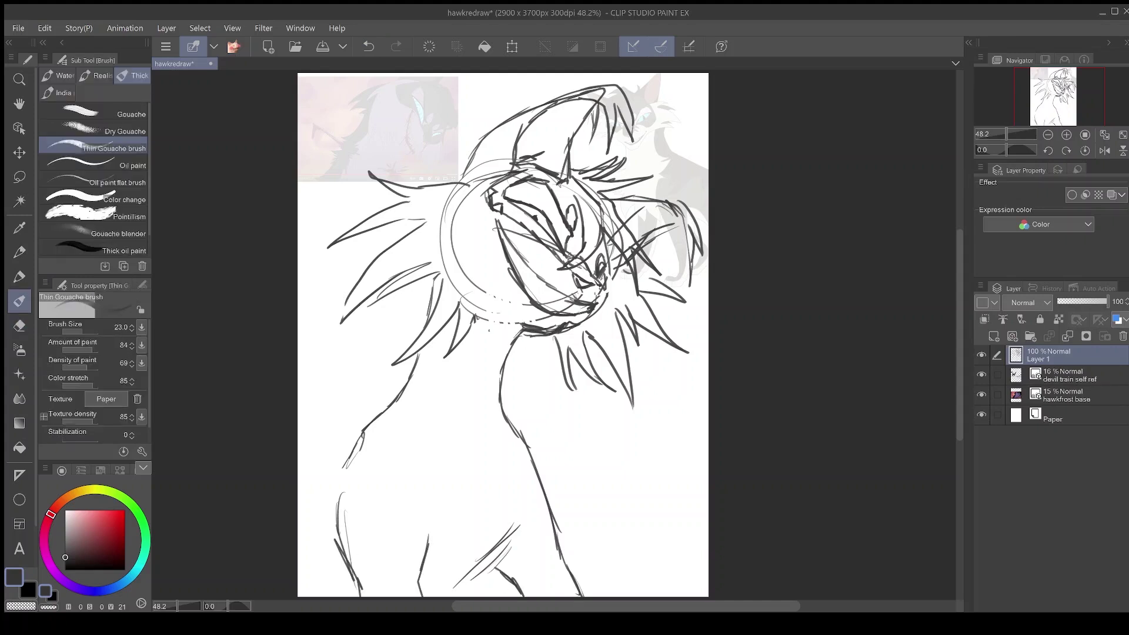
- Erase stray lines under the chin and try adding spiky fur tufts along the chest contour
key(e)
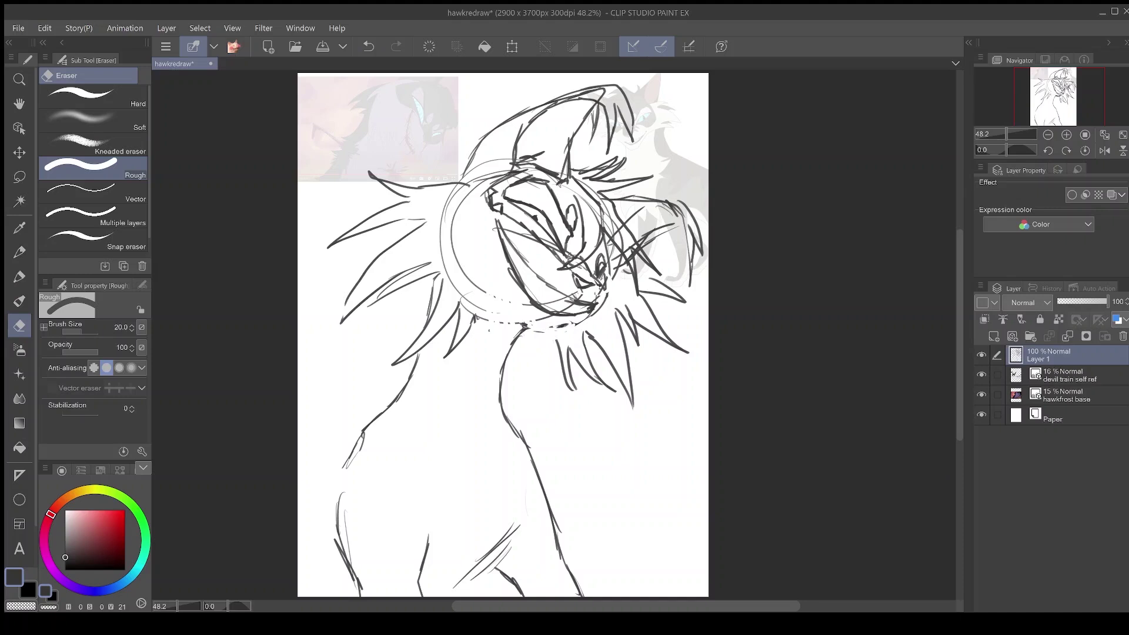
key(b)
drag(503, 393, 588, 538)
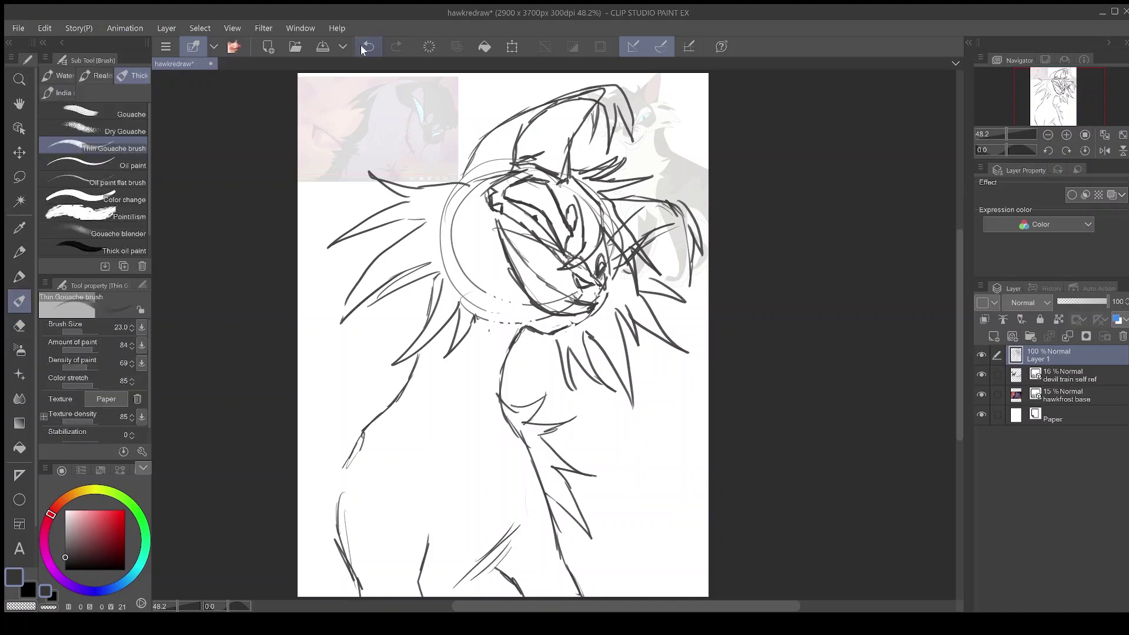
click(369, 46)
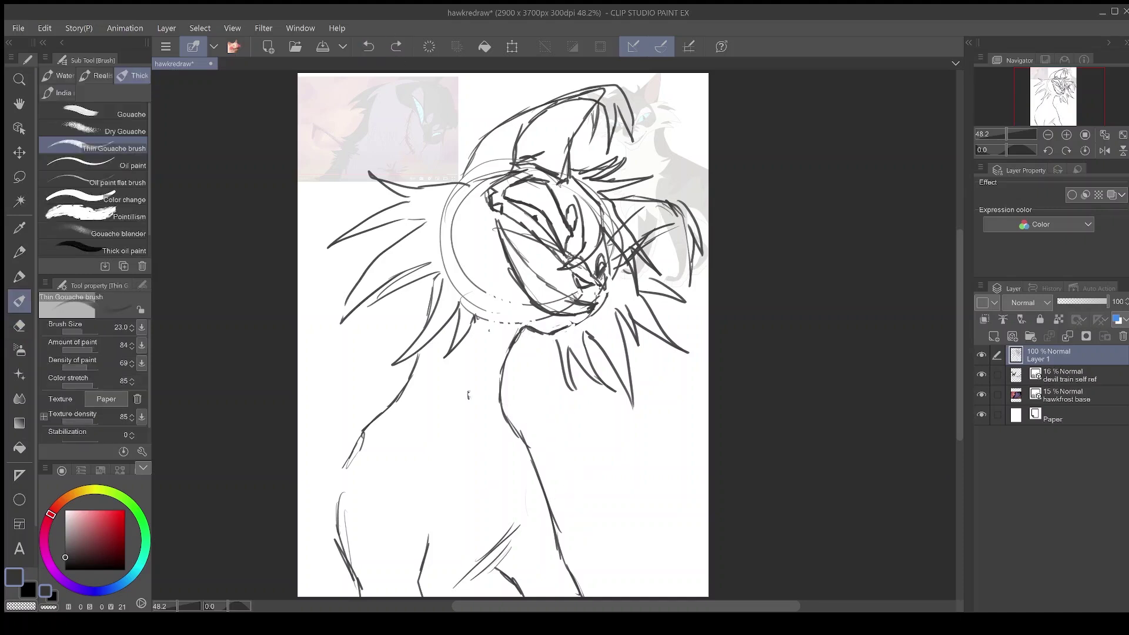
- Sketch a pole with an oval end piercing the neck diagonally, and mark the wound around it
mouse_move(467, 394)
mouse_down()
mouse_move(585, 449)
mouse_move(601, 487)
mouse_move(617, 474)
mouse_up()
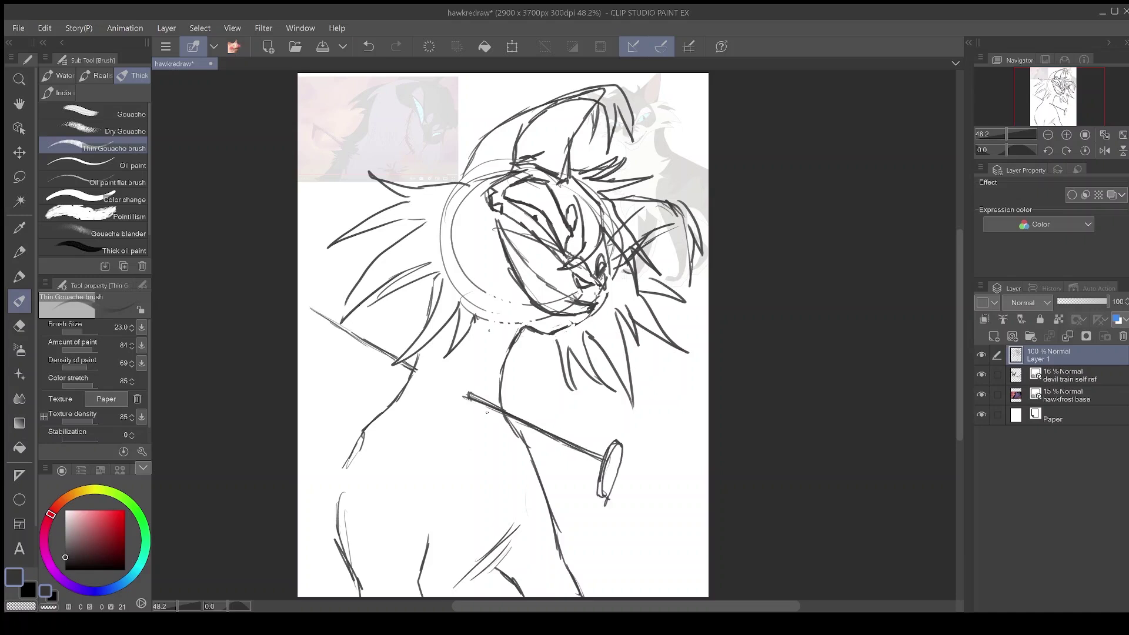
drag(492, 351, 452, 373)
drag(491, 381, 465, 395)
drag(462, 394, 471, 412)
click(375, 52)
click(375, 52)
- Draw blood drips running from the wound down the cat's chest
drag(464, 413, 454, 454)
mouse_move(462, 460)
mouse_down()
mouse_move(438, 489)
mouse_move(448, 483)
mouse_up()
drag(440, 424, 391, 464)
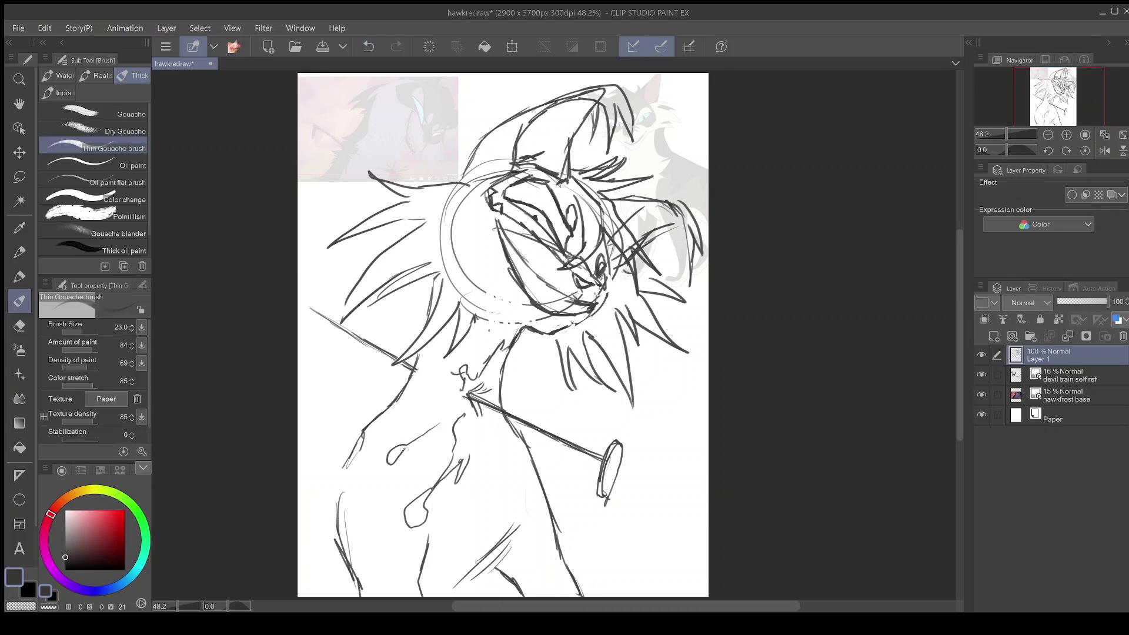
drag(488, 438, 475, 529)
drag(470, 500, 447, 588)
drag(494, 488, 470, 571)
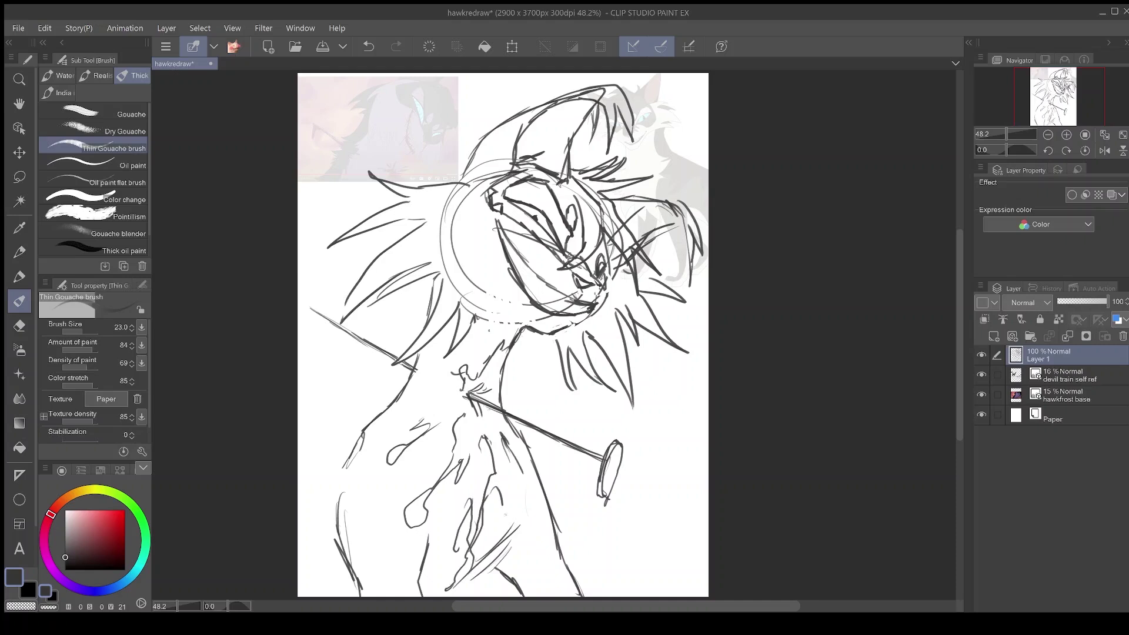
drag(517, 462, 540, 525)
drag(544, 542, 560, 575)
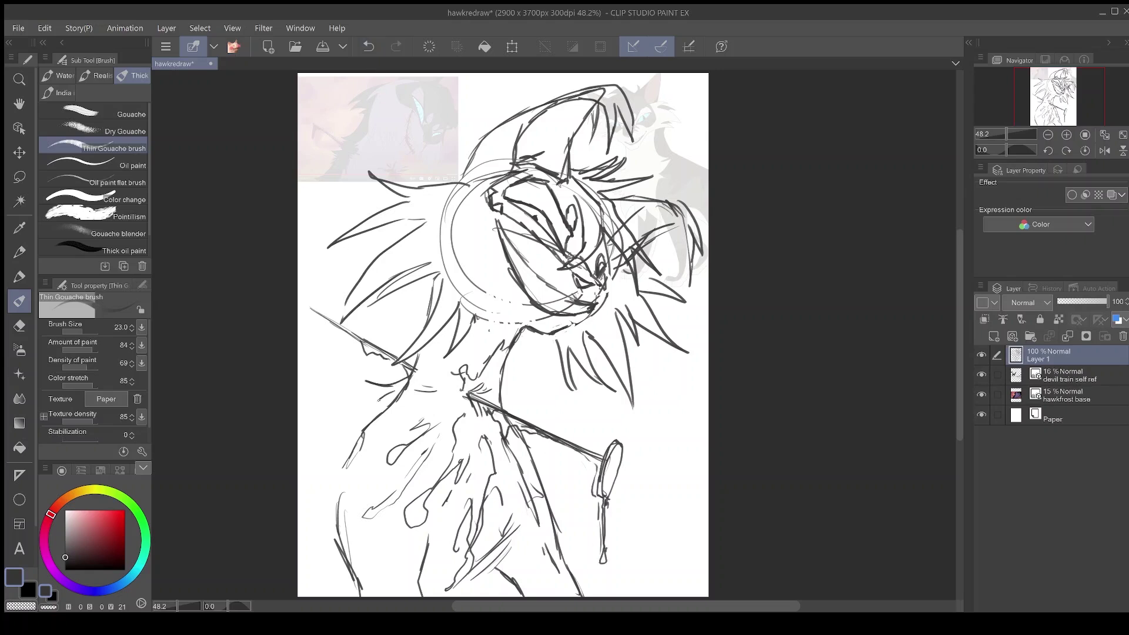
- Add jagged fur tufts along the front chest contour and the upper leg
drag(510, 402, 531, 414)
drag(531, 435, 561, 453)
drag(560, 454, 551, 483)
mouse_move(555, 519)
mouse_down()
mouse_move(563, 531)
mouse_move(529, 551)
mouse_up()
drag(529, 551, 517, 559)
drag(492, 563, 466, 583)
- Draw the cat's back line from the shoulder out to the canvas edge, redoing it until it fits
drag(357, 440, 299, 414)
drag(309, 437, 298, 443)
click(368, 47)
click(369, 47)
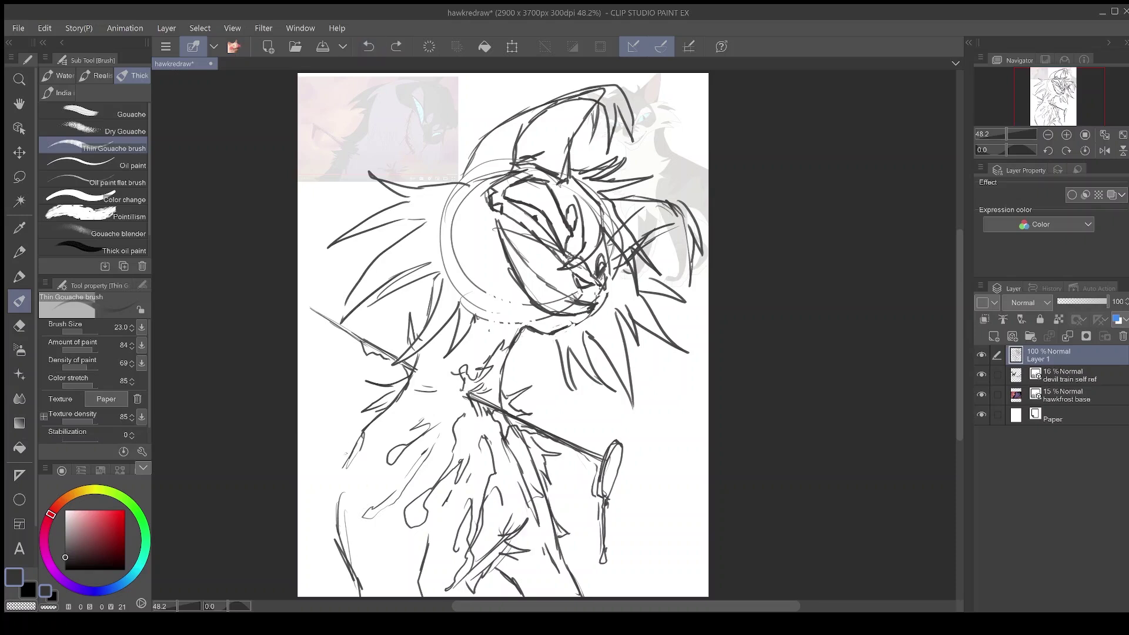
click(368, 47)
drag(353, 448, 298, 490)
- Try to sketch a thick, tufted tail curving up behind the pole from the canvas's lower edge
drag(646, 589, 681, 553)
drag(672, 567, 698, 516)
mouse_move(693, 556)
mouse_down()
mouse_move(695, 487)
mouse_move(650, 418)
mouse_up()
click(368, 47)
click(368, 47)
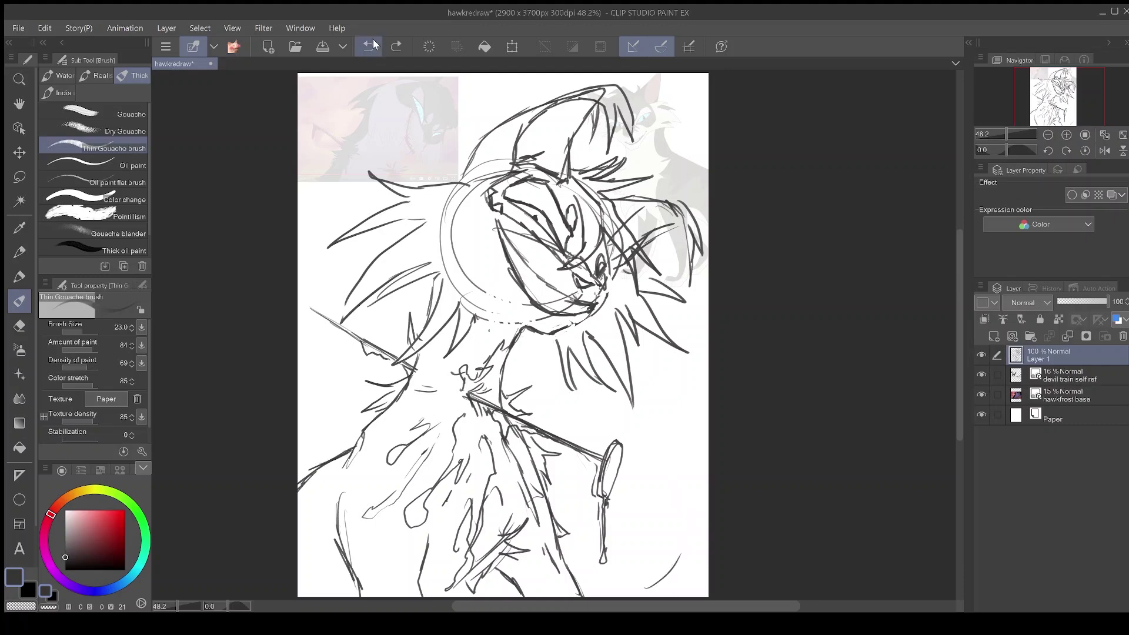
drag(610, 606, 693, 606)
scroll(693, 522, left, 2)
drag(616, 489, 624, 557)
drag(587, 438, 625, 465)
drag(554, 421, 653, 447)
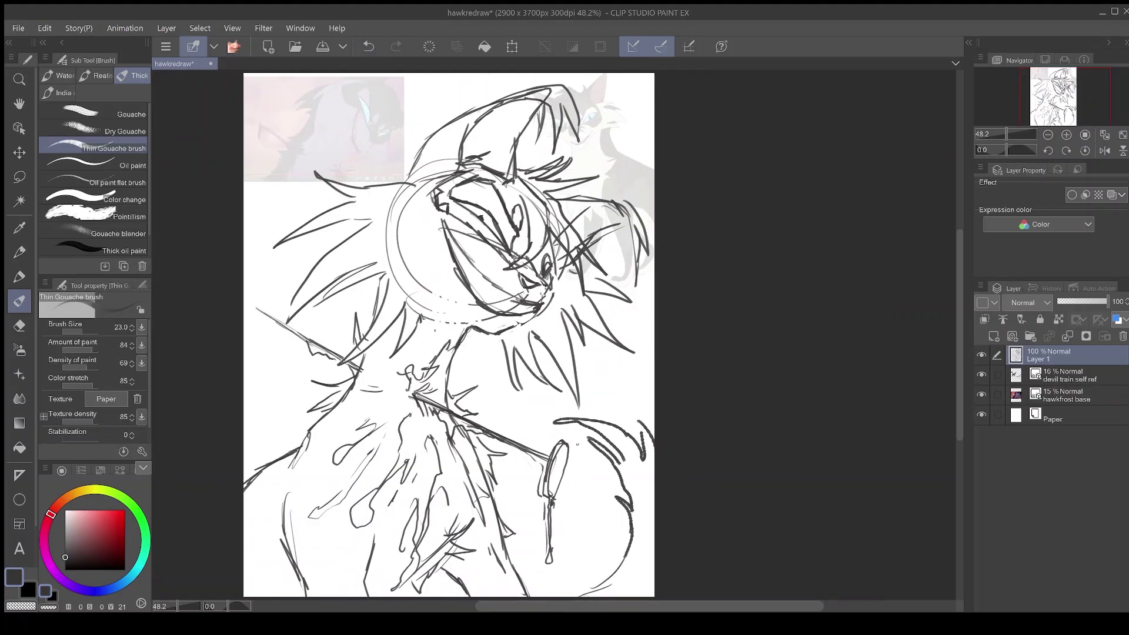
drag(617, 612, 575, 610)
drag(676, 515, 671, 542)
click(372, 47)
click(372, 47)
click(372, 47)
click(372, 47)
click(371, 47)
- Try out different thick paint brushes, including Gouache, with test strokes over the hawkfrost reference image
drag(442, 138, 447, 168)
click(109, 249)
mouse_move(444, 130)
mouse_down()
mouse_move(458, 157)
mouse_move(448, 157)
mouse_up()
click(369, 48)
click(369, 48)
click(106, 113)
mouse_move(438, 147)
mouse_down()
mouse_move(503, 153)
mouse_move(513, 101)
mouse_up()
- Undo the brush test strokes on the reference image and save the sketch file
click(366, 48)
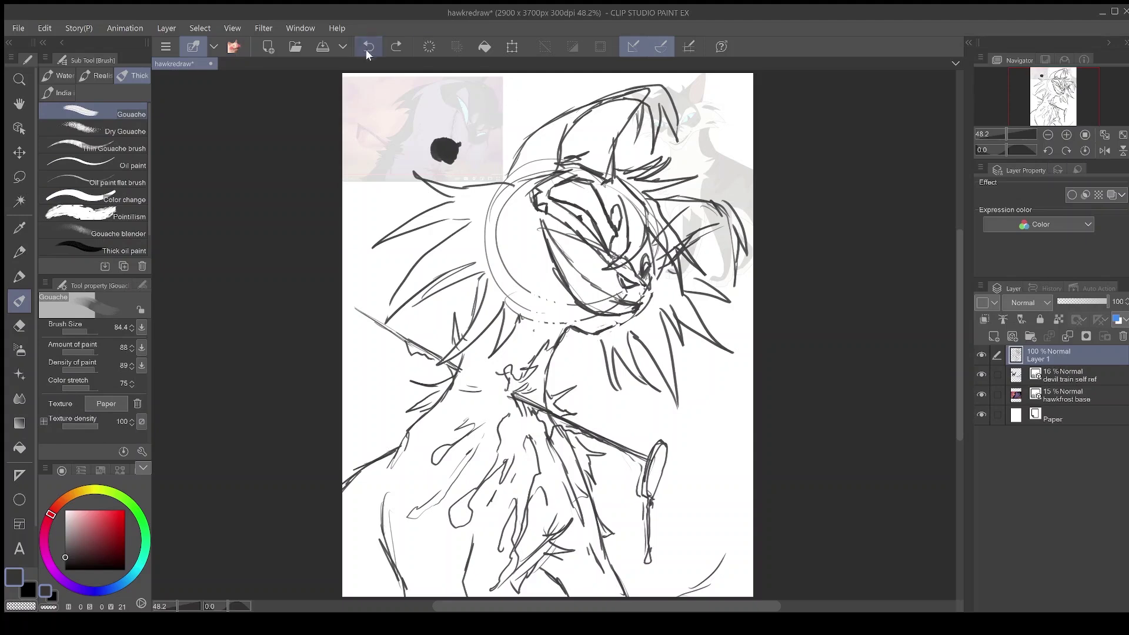
click(365, 48)
click(325, 47)
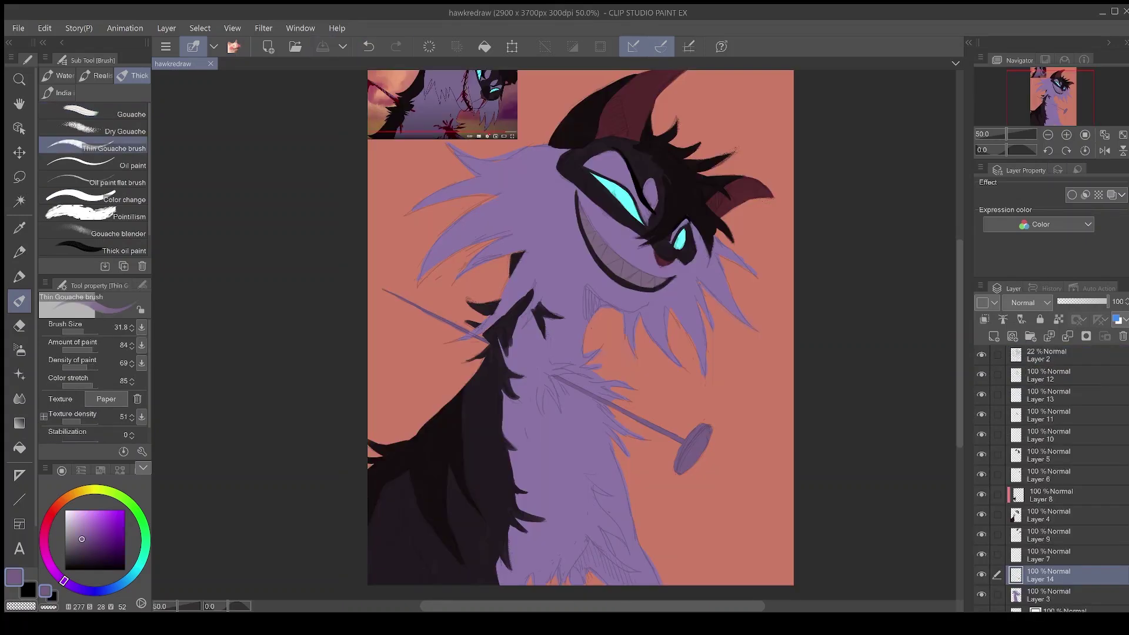
- Try black strokes around the head on a new layer above Layer 2
click(1071, 359)
click(994, 336)
drag(82, 540, 64, 572)
drag(470, 209, 531, 198)
drag(585, 171, 588, 202)
drag(654, 156, 641, 205)
drag(666, 131, 692, 158)
key(ctrl+z)
key(ctrl+z)
key(ctrl+z)
key(ctrl+z)
key(ctrl+z)
key(ctrl+z)
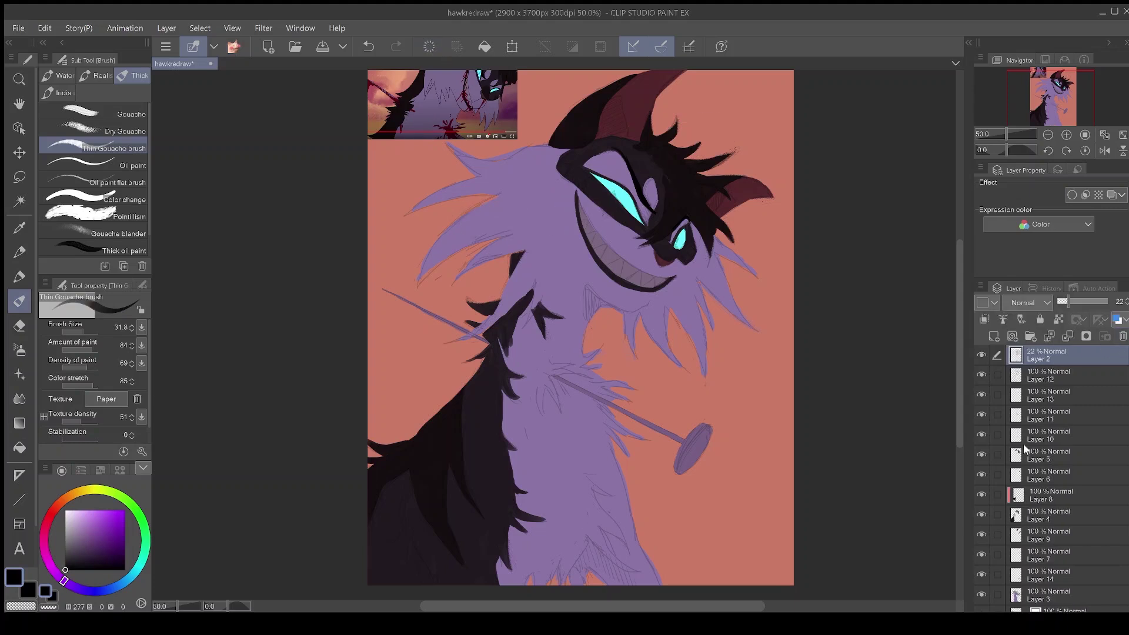
- Add a layer above Layer 1, sample the reference's dark purple, and set the Gouache brush size to 463.9
scroll(1046, 529, down, 3)
click(1027, 578)
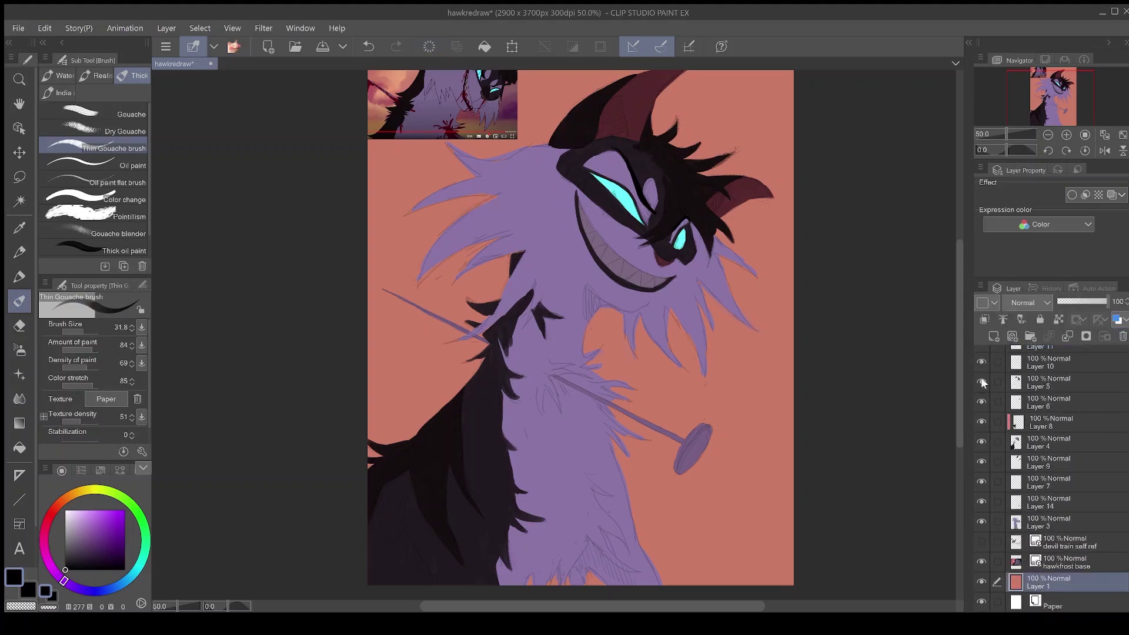
click(994, 336)
click(19, 228)
drag(517, 212, 492, 249)
click(488, 151)
click(20, 301)
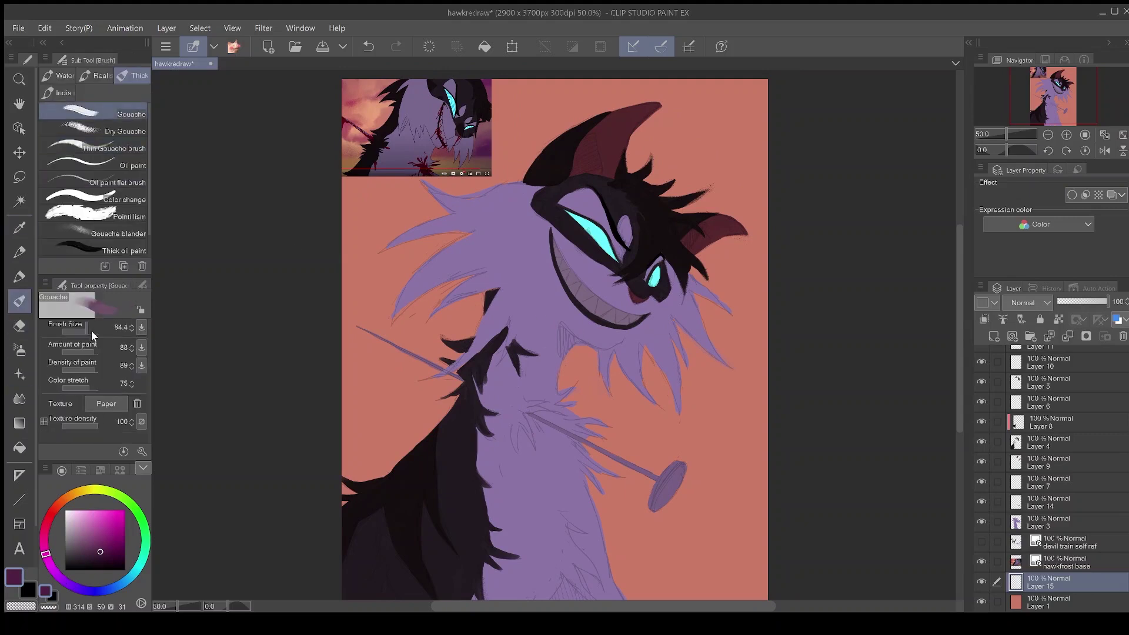
click(92, 332)
- Paint large dark purple cloud swirls across the orange background around the cat
drag(361, 440, 386, 529)
scroll(576, 280, down, 1)
drag(570, 504, 693, 503)
mouse_move(599, 426)
mouse_down()
mouse_move(641, 397)
mouse_move(647, 450)
mouse_up()
mouse_move(432, 376)
mouse_down()
mouse_move(438, 350)
mouse_move(497, 329)
mouse_move(620, 332)
mouse_up()
click(368, 47)
mouse_move(426, 253)
mouse_down()
mouse_move(588, 353)
mouse_move(499, 291)
mouse_move(517, 303)
mouse_up()
drag(544, 200, 697, 154)
scroll(1073, 509, down, 1)
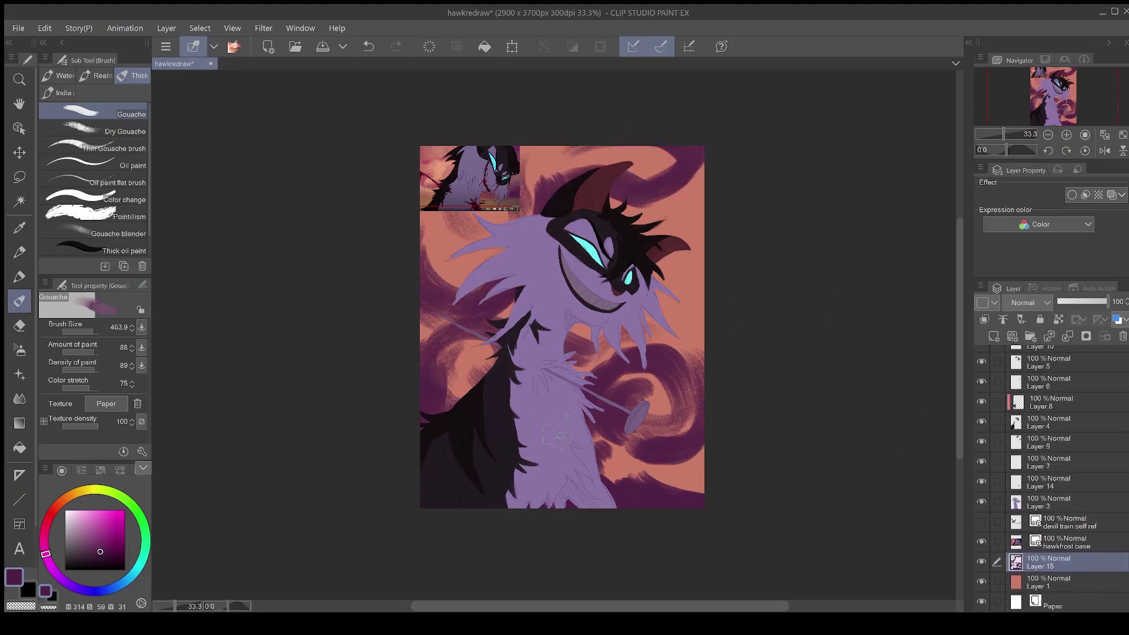
- Hide the hawkfrost base reference and repaint the dark purple strokes along the upper edge of the background
click(981, 542)
drag(676, 306, 700, 326)
click(368, 47)
click(368, 46)
click(368, 46)
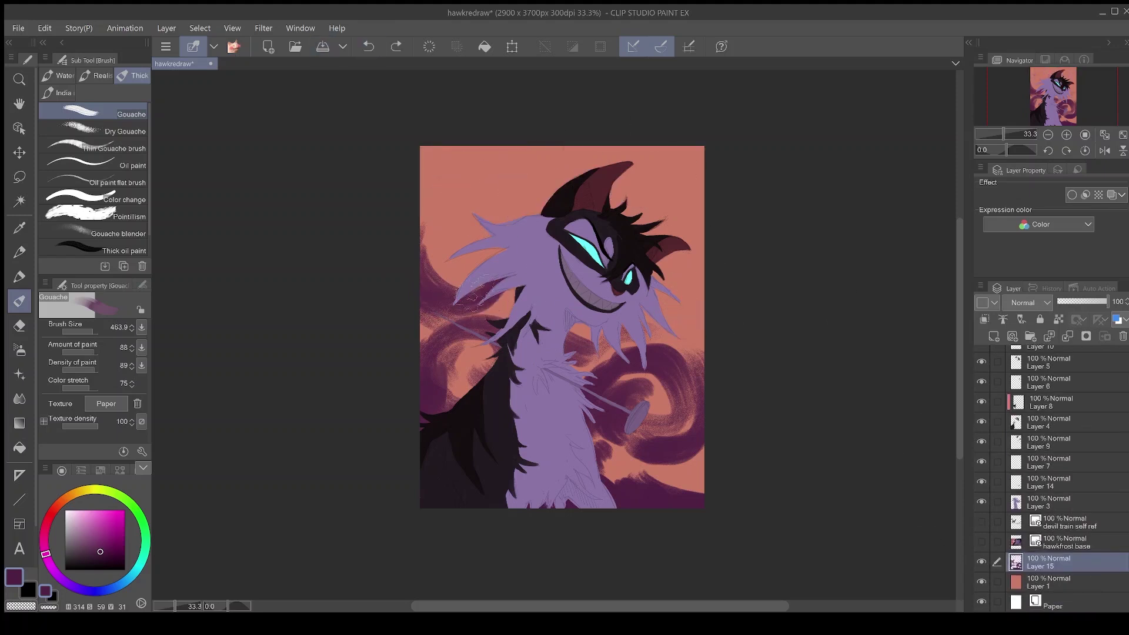
drag(428, 152, 447, 270)
drag(428, 203, 567, 154)
drag(658, 155, 701, 220)
- Paint magenta strokes (hue 328, saturation 59, value 65) over the purple swirls around the whole background
click(100, 542)
drag(46, 554, 44, 541)
click(100, 531)
mouse_move(432, 241)
mouse_down()
mouse_move(449, 191)
mouse_move(476, 180)
mouse_up()
drag(456, 273, 488, 226)
drag(497, 355, 461, 364)
mouse_move(687, 323)
mouse_down()
mouse_move(709, 338)
mouse_move(658, 359)
mouse_up()
drag(612, 350, 573, 367)
drag(670, 457, 629, 470)
drag(538, 171, 618, 157)
drag(641, 161, 693, 247)
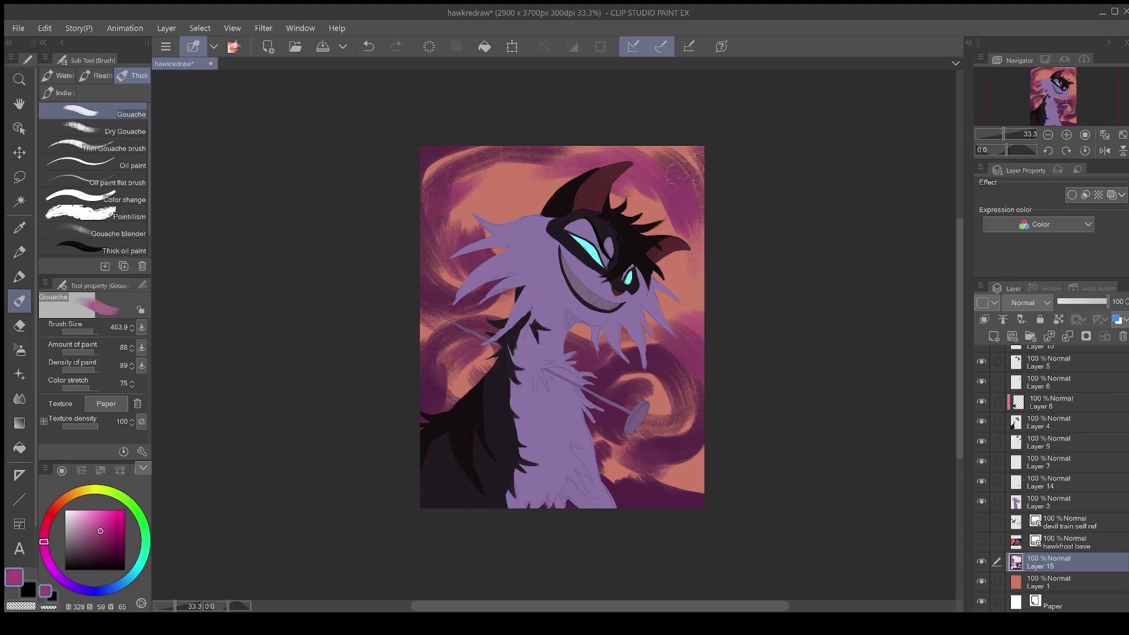
drag(508, 168, 466, 218)
- Paint an olive-yellow ground patch (hue 56) along the background's lower edge beside the cat's leg
click(91, 489)
drag(697, 493, 528, 517)
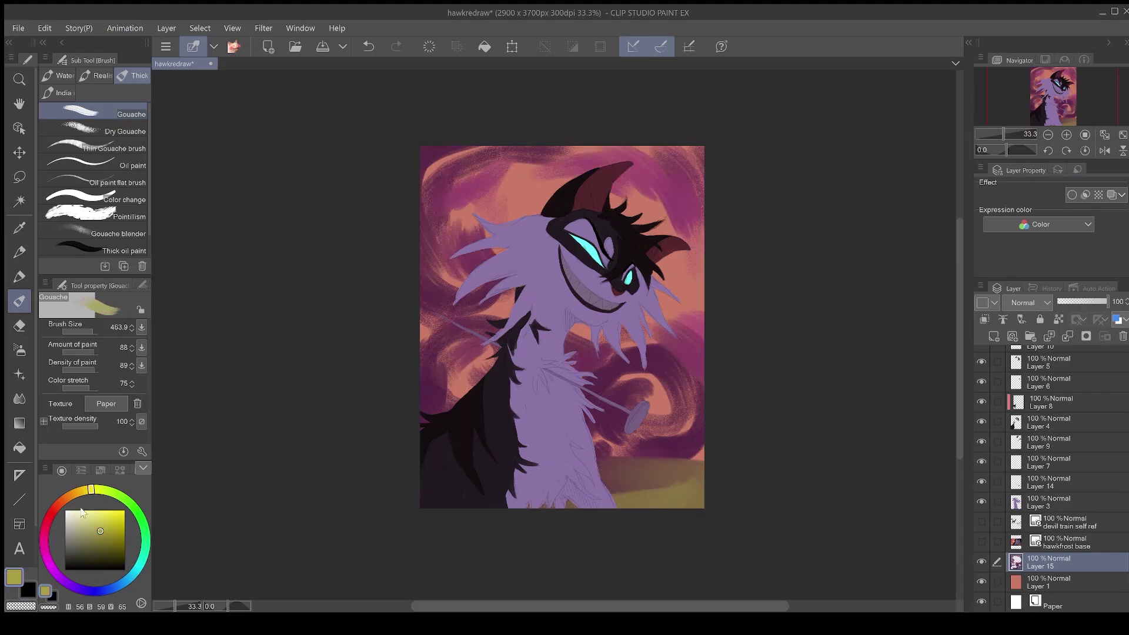
- Paint orange glow (hue 31, saturation 73, value 85) into the clouds around the cat's head and back
click(70, 496)
click(109, 519)
mouse_move(444, 379)
mouse_down()
mouse_move(479, 395)
mouse_move(437, 335)
mouse_up()
drag(497, 307, 450, 272)
drag(450, 272, 469, 217)
drag(444, 171, 509, 176)
drag(509, 177, 509, 237)
drag(694, 255, 626, 329)
mouse_move(676, 236)
mouse_down()
mouse_move(655, 170)
mouse_move(535, 203)
mouse_move(569, 315)
mouse_move(609, 376)
mouse_up()
mouse_move(632, 184)
mouse_down()
mouse_move(491, 194)
mouse_move(442, 289)
mouse_up()
drag(554, 158, 691, 215)
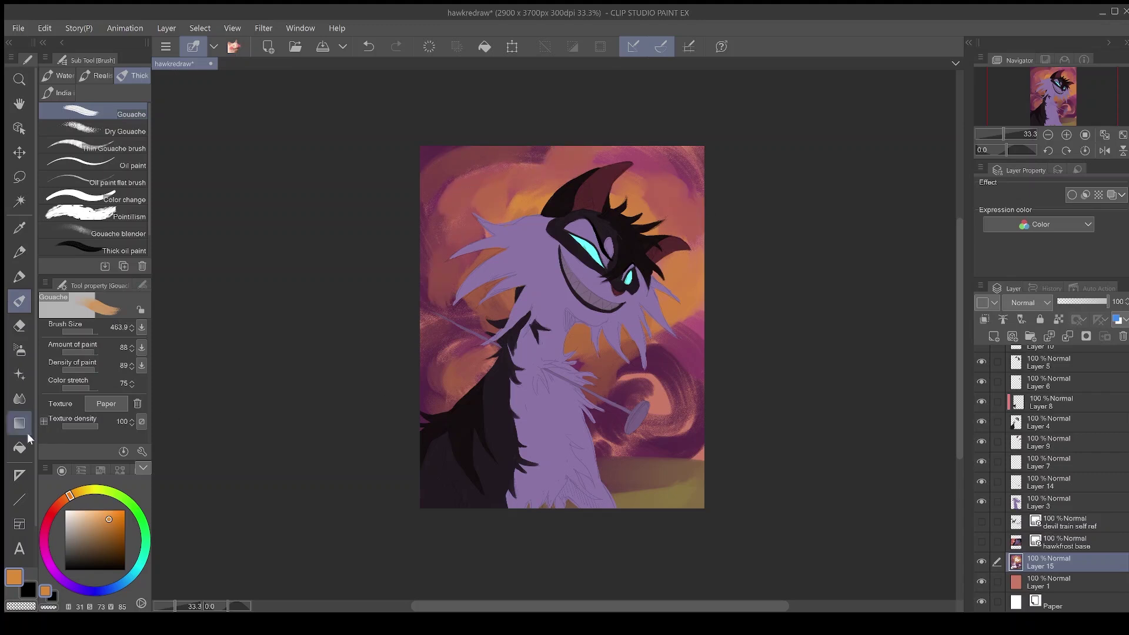
- Soften the background clouds with the Tree smudge blender and lower the layer's opacity to 66%
click(19, 398)
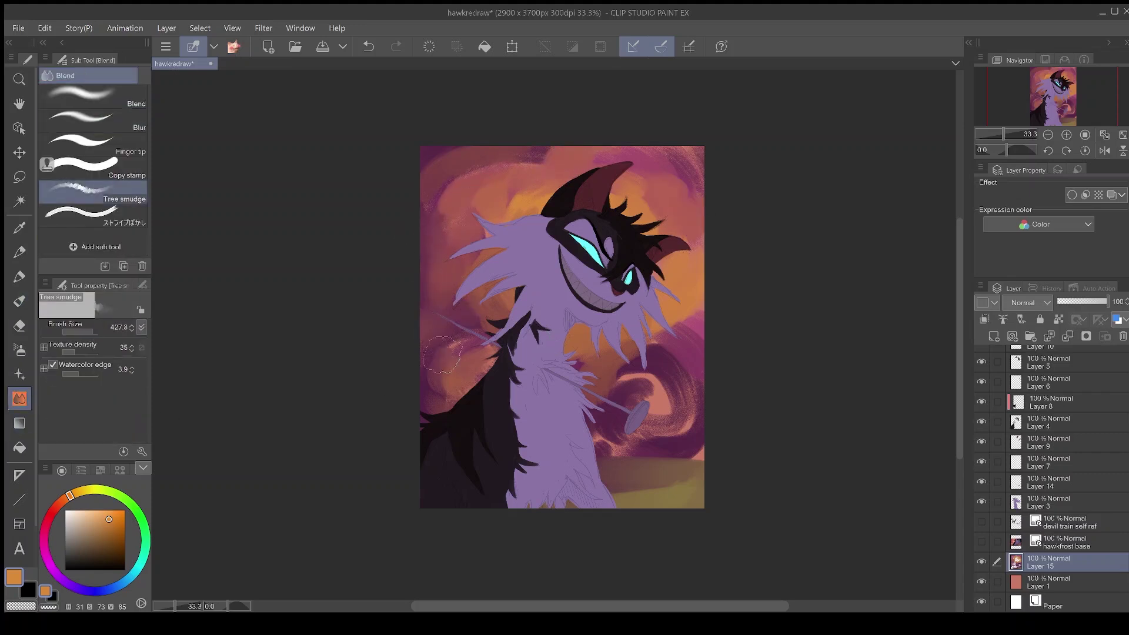
drag(613, 424, 614, 465)
mouse_move(690, 445)
mouse_down()
mouse_move(628, 434)
mouse_move(671, 388)
mouse_move(693, 418)
mouse_up()
drag(654, 348, 700, 315)
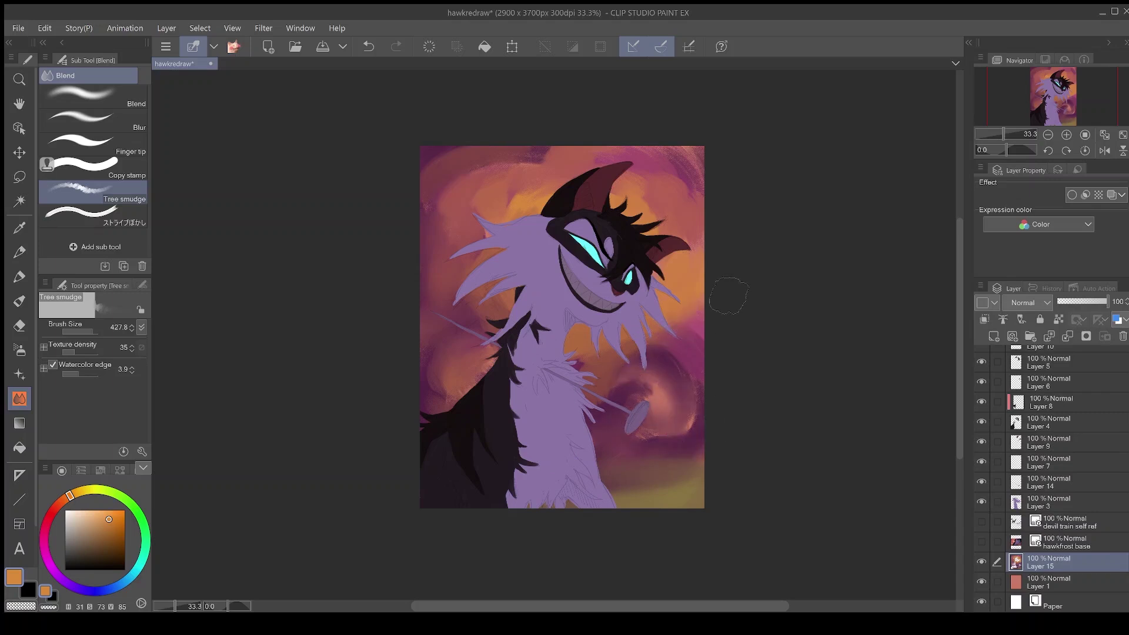
drag(1107, 301, 1090, 302)
- On a new layer, paint a purple Gouache border along the canvas edges and fill the lower corner beside the leg
click(993, 336)
click(49, 561)
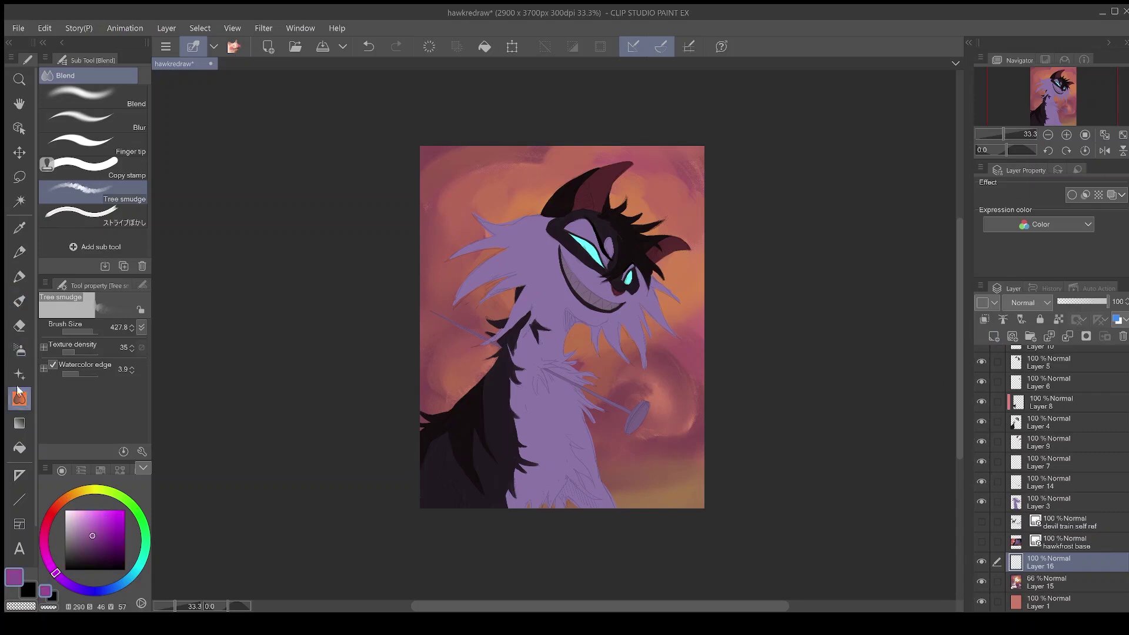
click(20, 301)
drag(406, 238, 423, 492)
mouse_move(406, 179)
mouse_down()
mouse_move(590, 128)
mouse_move(705, 447)
mouse_up()
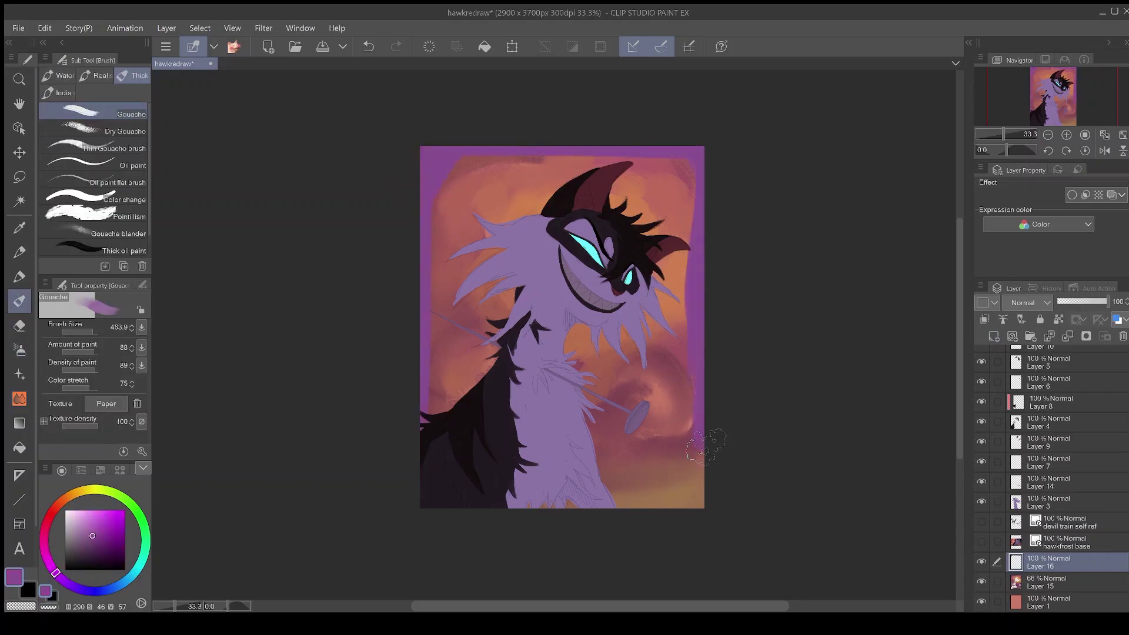
mouse_move(629, 500)
mouse_down()
mouse_move(705, 459)
mouse_move(676, 426)
mouse_up()
- Blend the purple border softly into the background and set its layer to Color burn
key(j)
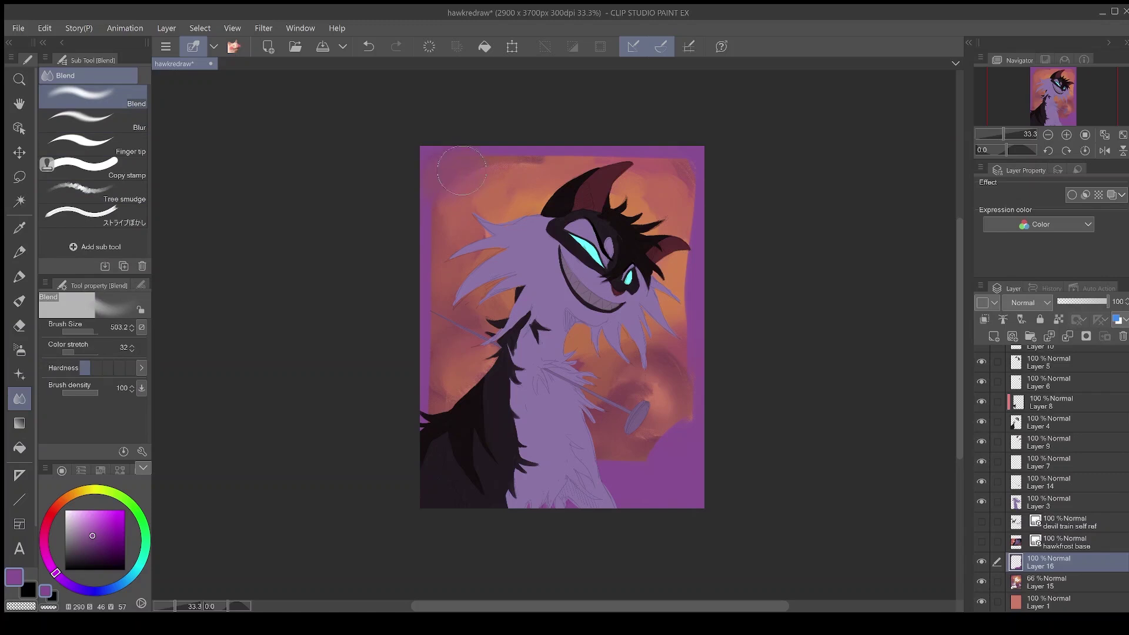
mouse_move(549, 168)
mouse_down()
mouse_move(659, 158)
mouse_move(682, 273)
mouse_up()
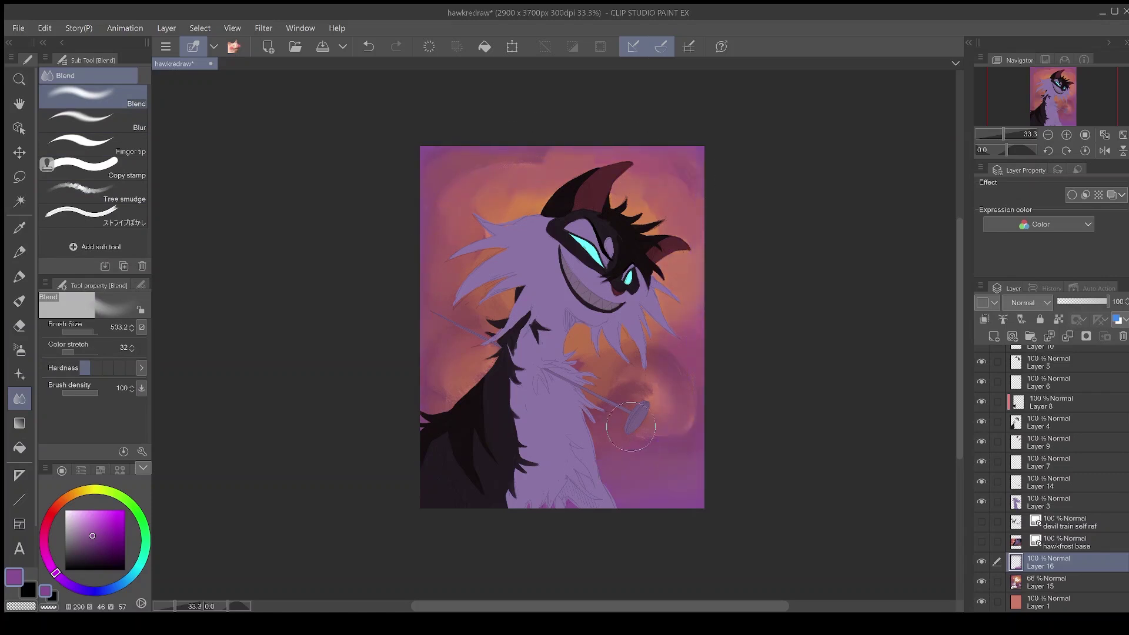
click(1034, 345)
key(shift+alt+b)
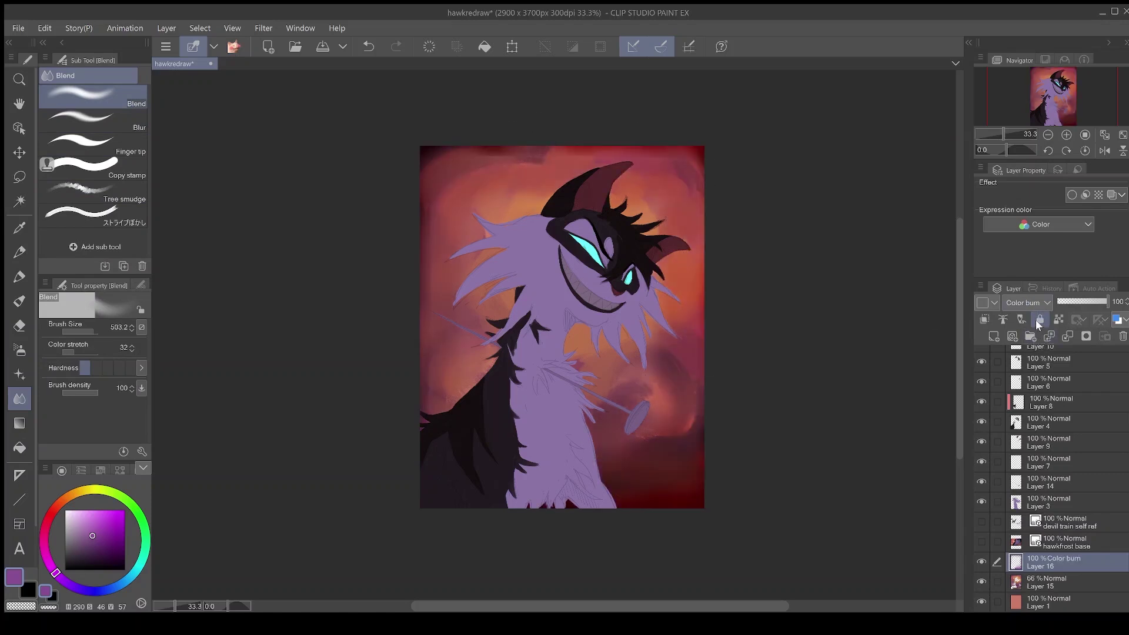
- Select Layer 15, undo the last blending attempt, and show the hawkfrost base reference again
key(ctrl+0)
click(1052, 582)
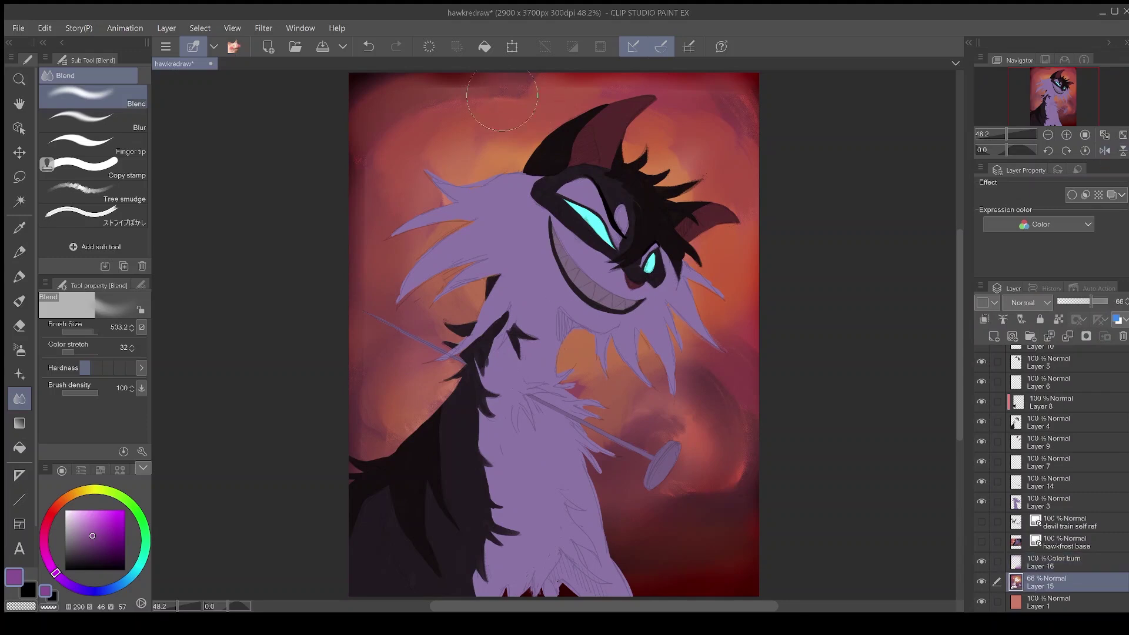
key(ctrl+z)
click(981, 542)
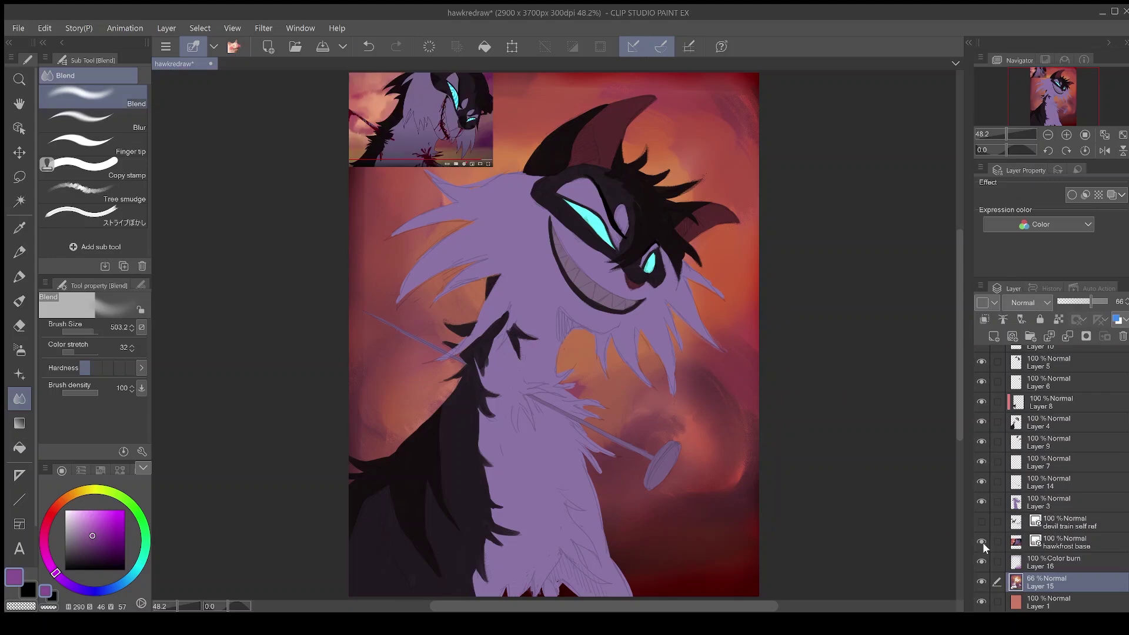
key(b)
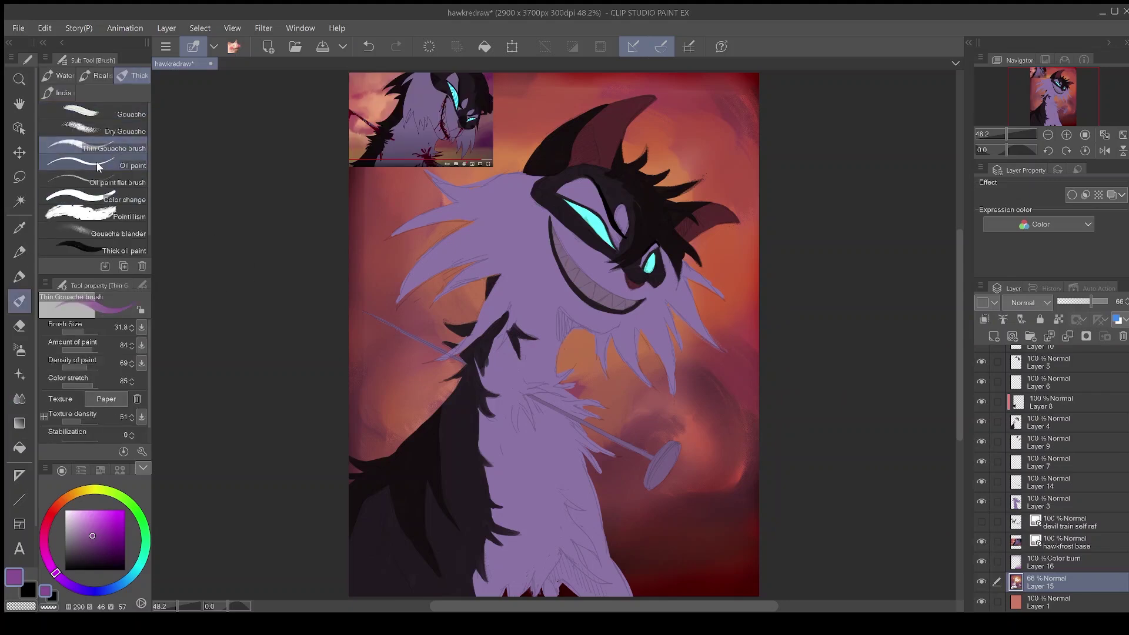
- Add a new layer for the blood and place it directly beneath Layer 12
scroll(1099, 443, up, 3)
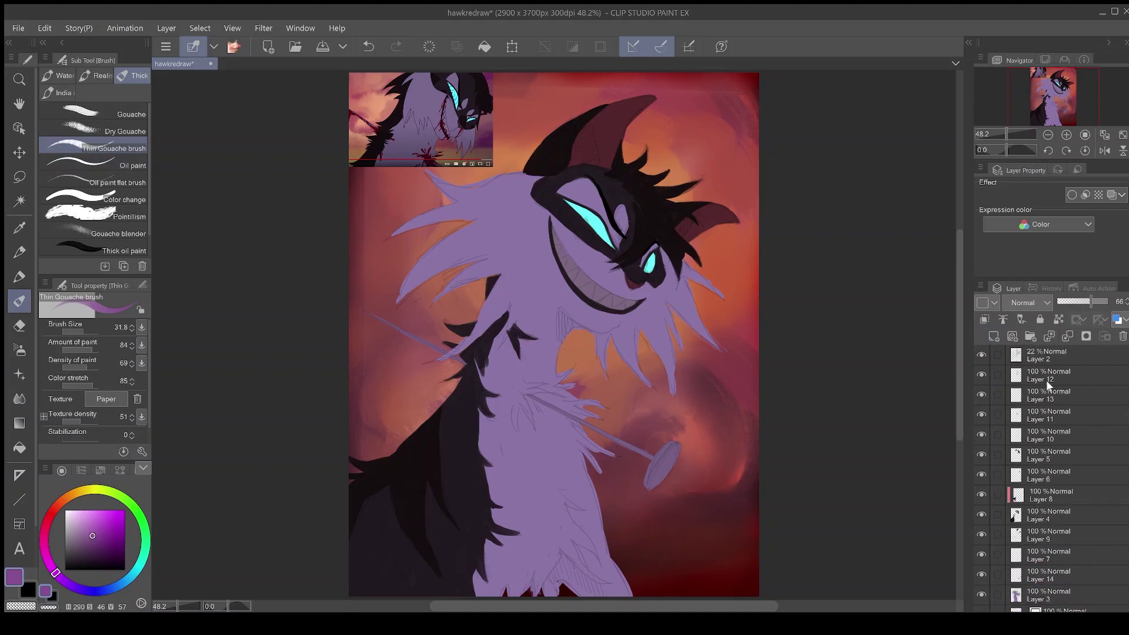
click(1046, 381)
click(994, 337)
click(983, 395)
click(983, 394)
drag(1034, 378, 1029, 407)
click(983, 415)
click(983, 414)
- Sample the dark red of the reference's blood for painting with the Thin Gouache brush
click(22, 230)
click(442, 136)
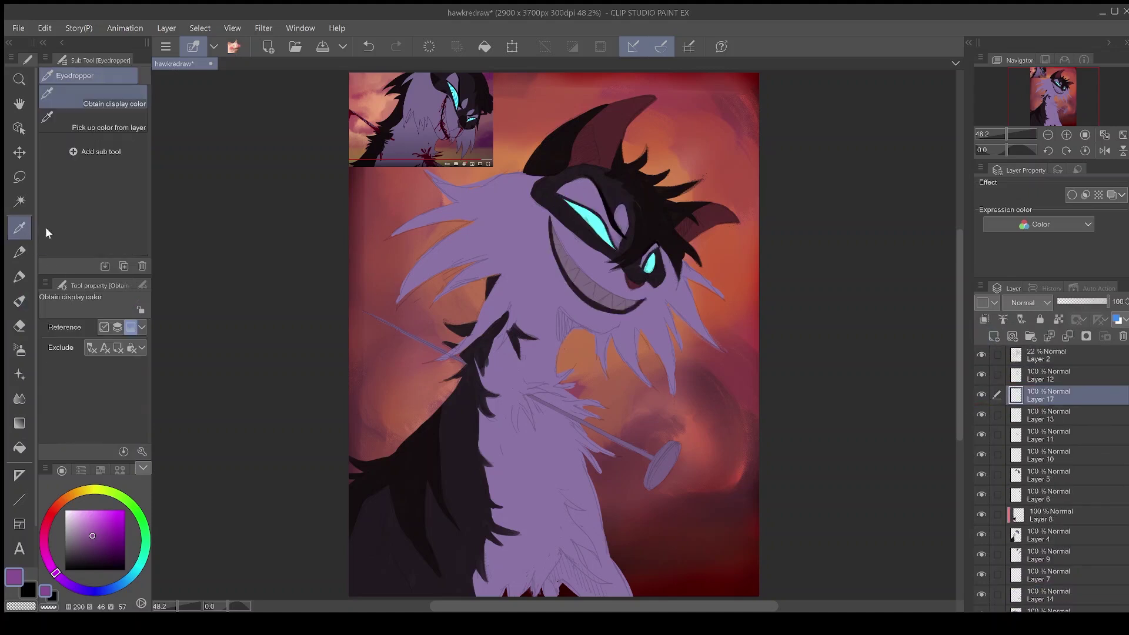
click(20, 303)
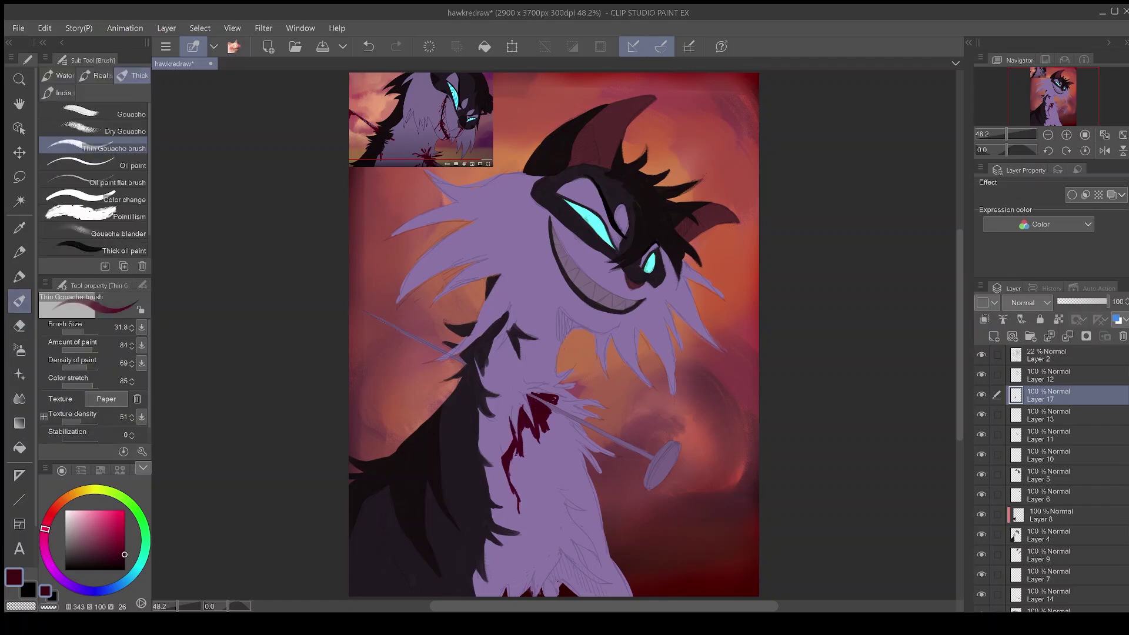
- Try another blood stroke below the neck wound, undo it, and clear the first blood from the layer
drag(535, 430, 542, 455)
click(368, 47)
scroll(514, 377, up, 3)
click(429, 46)
- Paint dark red blood streams running down the cat's chest and front leg
drag(498, 413, 464, 475)
mouse_move(509, 419)
mouse_down()
mouse_move(488, 465)
mouse_move(524, 505)
mouse_up()
drag(478, 491, 482, 555)
mouse_move(513, 410)
mouse_down()
mouse_move(528, 490)
mouse_move(516, 562)
mouse_up()
mouse_move(532, 386)
mouse_down()
mouse_move(544, 482)
mouse_move(607, 559)
mouse_move(616, 589)
mouse_up()
mouse_move(557, 517)
mouse_down()
mouse_move(567, 562)
mouse_move(589, 587)
mouse_up()
- Extend the blood up the chest to the pole wound, adding thinner drips and trimming them with the eraser
mouse_move(544, 490)
mouse_down()
mouse_move(557, 506)
mouse_move(534, 340)
mouse_up()
mouse_move(497, 343)
mouse_down()
mouse_move(499, 385)
mouse_move(524, 431)
mouse_up()
mouse_move(567, 338)
mouse_down()
mouse_move(535, 414)
mouse_move(491, 430)
mouse_up()
mouse_move(499, 355)
mouse_down()
mouse_move(479, 431)
mouse_move(488, 377)
mouse_up()
mouse_move(521, 406)
mouse_down()
mouse_move(559, 335)
mouse_move(552, 291)
mouse_move(582, 288)
mouse_move(555, 187)
mouse_move(574, 177)
mouse_move(605, 280)
mouse_up()
drag(585, 229, 614, 303)
key(e)
drag(597, 258, 591, 238)
key(b)
scroll(676, 306, down, 5)
scroll(685, 306, up, 3)
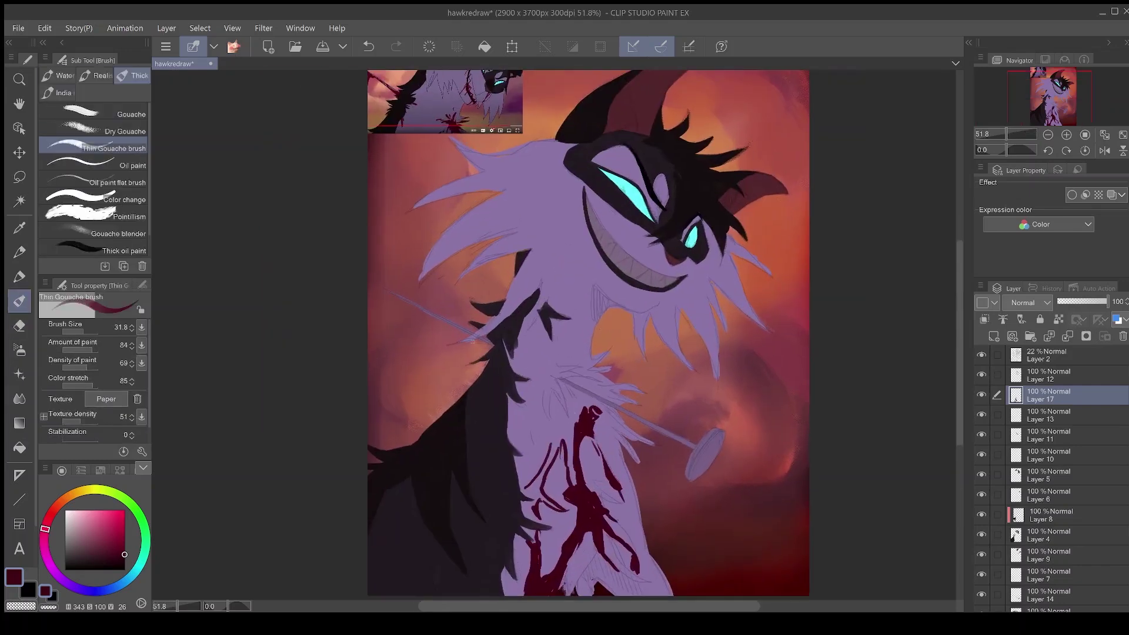
- Set the blood layer's blending mode to Multiply and its opacity to 100%
click(1039, 305)
click(1037, 341)
drag(1073, 305, 1111, 303)
- Pick a brighter crimson (hue 341, saturation 86, value 57) and recolor the painted blood with it
click(125, 521)
click(45, 29)
click(130, 298)
click(116, 536)
key(ctrl+shift+c)
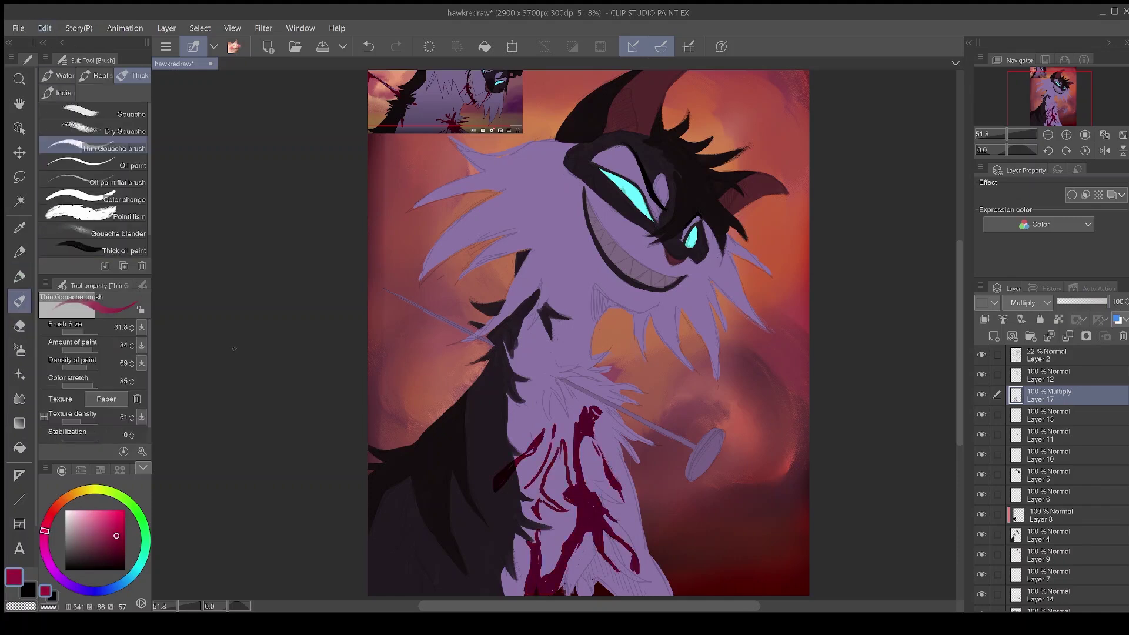
- Thicken the blood streams on the cat's chest and front leg with extra crimson strokes, trimming their edges with the eraser
drag(526, 495, 537, 504)
key(e)
key(b)
drag(549, 463, 528, 490)
drag(563, 419, 540, 488)
mouse_move(565, 418)
mouse_down()
mouse_move(572, 486)
mouse_move(560, 530)
mouse_move(564, 515)
mouse_up()
key(e)
key(b)
key(e)
key(b)
key(e)
key(b)
key(e)
key(b)
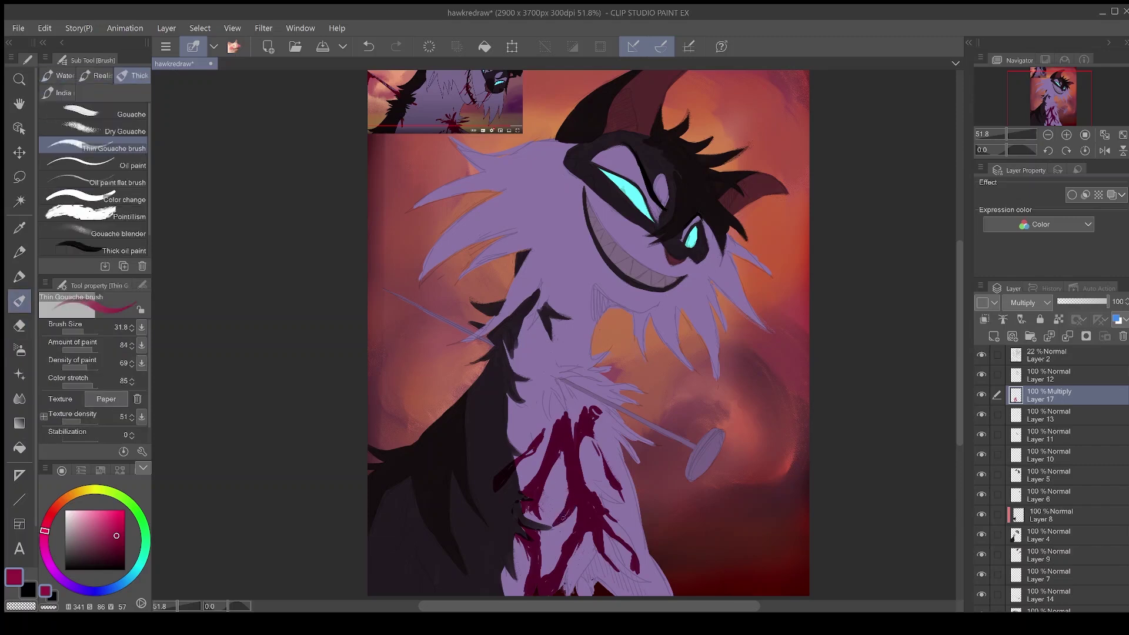
- Fill the blood up to the pole wound and spread drips through the chest fur, undoing one misplaced stroke
key(e)
key(b)
drag(538, 421, 466, 392)
click(369, 46)
mouse_move(554, 389)
mouse_down()
mouse_move(562, 422)
mouse_move(569, 415)
mouse_up()
drag(562, 380, 611, 412)
key(e)
key(b)
key(e)
key(b)
- Paint additional crimson blood streaks down the cat's lower front leg
drag(652, 380, 627, 288)
scroll(627, 288, up, 2)
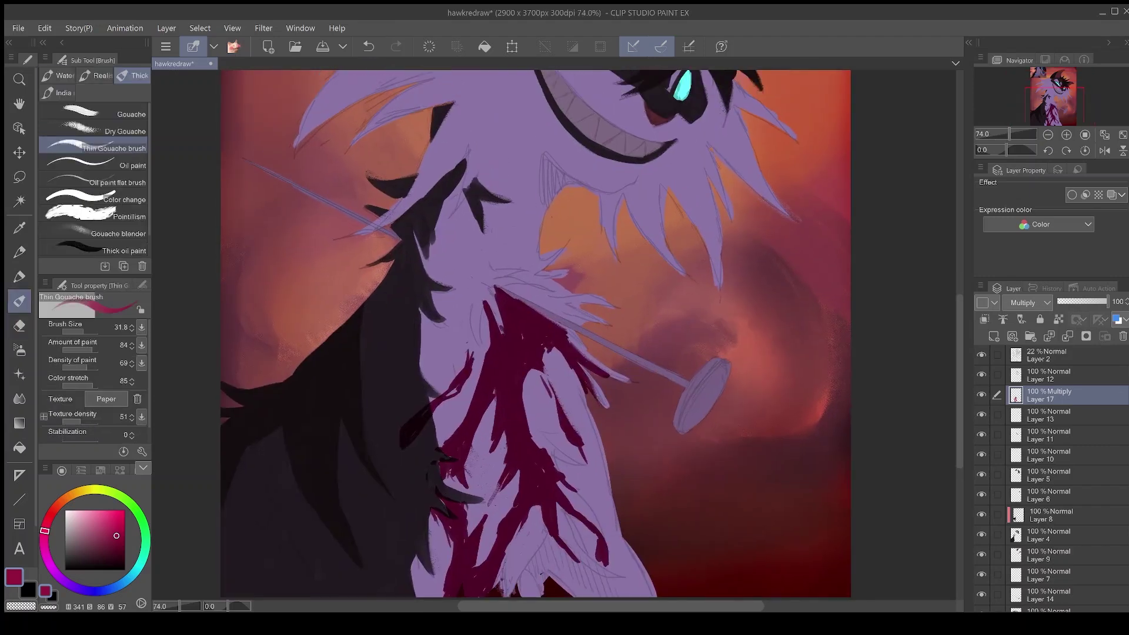
drag(611, 527, 640, 557)
mouse_move(541, 547)
mouse_down()
mouse_move(522, 595)
mouse_move(532, 595)
mouse_up()
drag(579, 545, 588, 593)
- Paint blood along the pole's shaft on both sides of the cat's body, cleaning the strokes with the eraser
scroll(646, 329, down, 2)
drag(647, 329, 651, 453)
key(e)
key(b)
drag(541, 424, 597, 448)
key(e)
key(b)
key(e)
key(b)
key(e)
key(b)
drag(452, 395, 428, 489)
mouse_move(529, 412)
mouse_down()
mouse_move(507, 354)
mouse_move(495, 371)
mouse_move(608, 444)
mouse_up()
click(375, 49)
drag(530, 402, 614, 445)
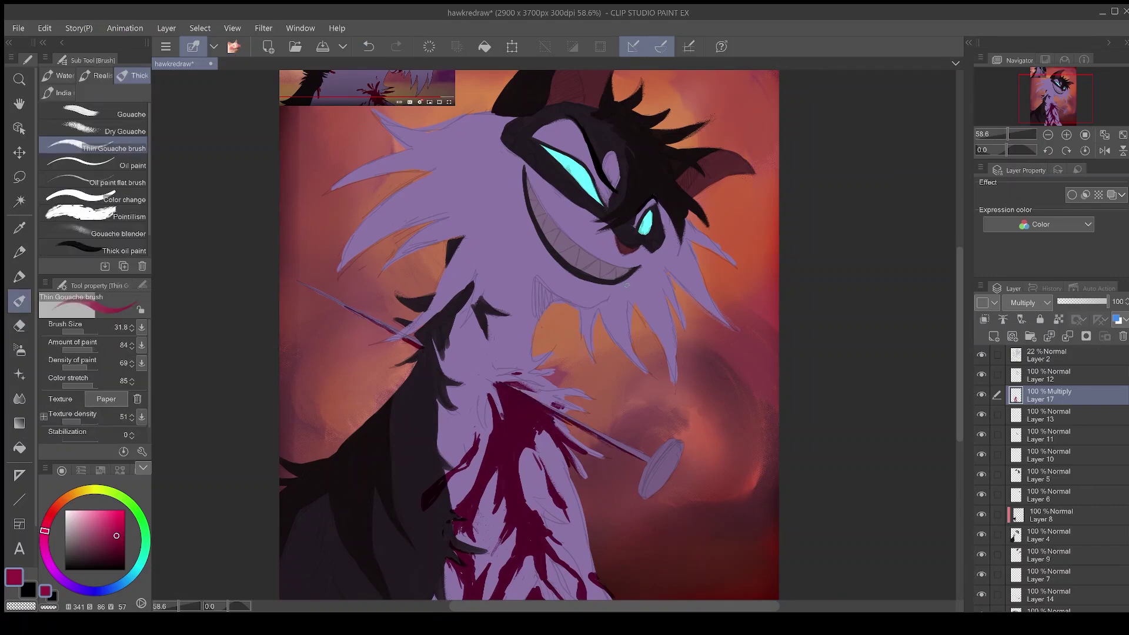
- Move the Multiply blood layer up in the stack to directly below Layer 2
drag(626, 286, 648, 360)
scroll(638, 271, up, 6)
drag(1036, 397, 1043, 377)
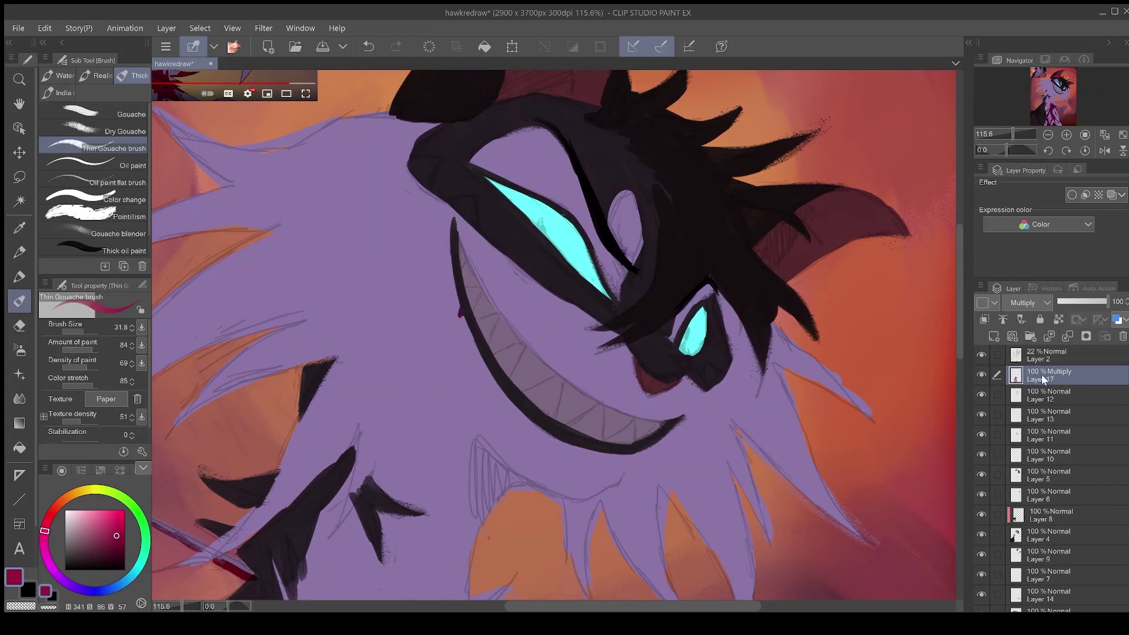
- Paint crimson blood at the upper corner of the cat's grin, trimming the shape with the eraser
key(e)
mouse_move(465, 305)
mouse_down()
mouse_move(451, 351)
mouse_move(470, 311)
mouse_move(477, 378)
mouse_move(478, 294)
mouse_move(485, 318)
mouse_up()
key(b)
key(e)
key(b)
drag(488, 357, 494, 333)
key(e)
mouse_move(456, 242)
mouse_down()
mouse_move(471, 272)
mouse_move(477, 378)
mouse_up()
key(b)
key(e)
mouse_move(461, 347)
mouse_down()
mouse_move(451, 323)
mouse_move(477, 358)
mouse_move(473, 374)
mouse_up()
key(b)
mouse_move(486, 353)
mouse_down()
mouse_move(493, 401)
mouse_move(499, 334)
mouse_move(509, 347)
mouse_up()
- Paint blood over the nearby teeth with splatter on the cheek and a thin drip running down to the chin
scroll(529, 338, down, 2)
scroll(501, 342, up, 1)
key(e)
key(b)
key(e)
key(b)
drag(511, 299, 477, 337)
key(e)
drag(509, 346, 477, 342)
drag(477, 329, 492, 317)
drag(524, 369, 522, 389)
key(b)
drag(517, 334, 509, 370)
drag(513, 354, 521, 429)
key(e)
drag(517, 379, 518, 400)
key(b)
drag(520, 351, 521, 401)
drag(497, 242, 525, 300)
key(e)
key(b)
scroll(672, 357, down, 3)
scroll(751, 409, up, 1)
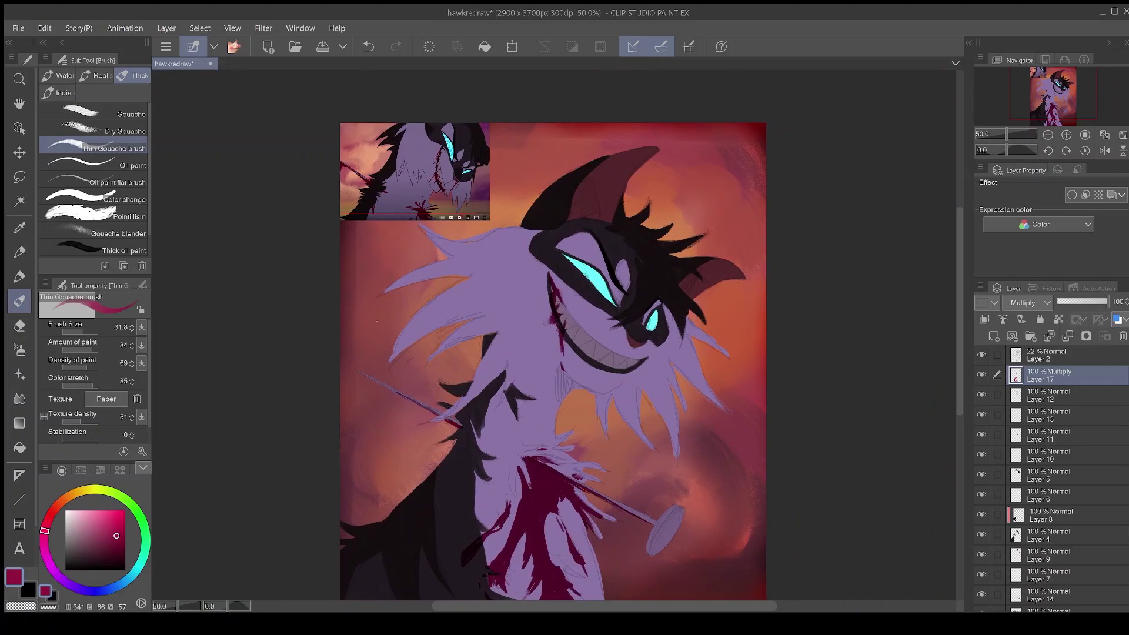
- Set Layer 2's opacity to 15% and add a new layer above it
click(993, 359)
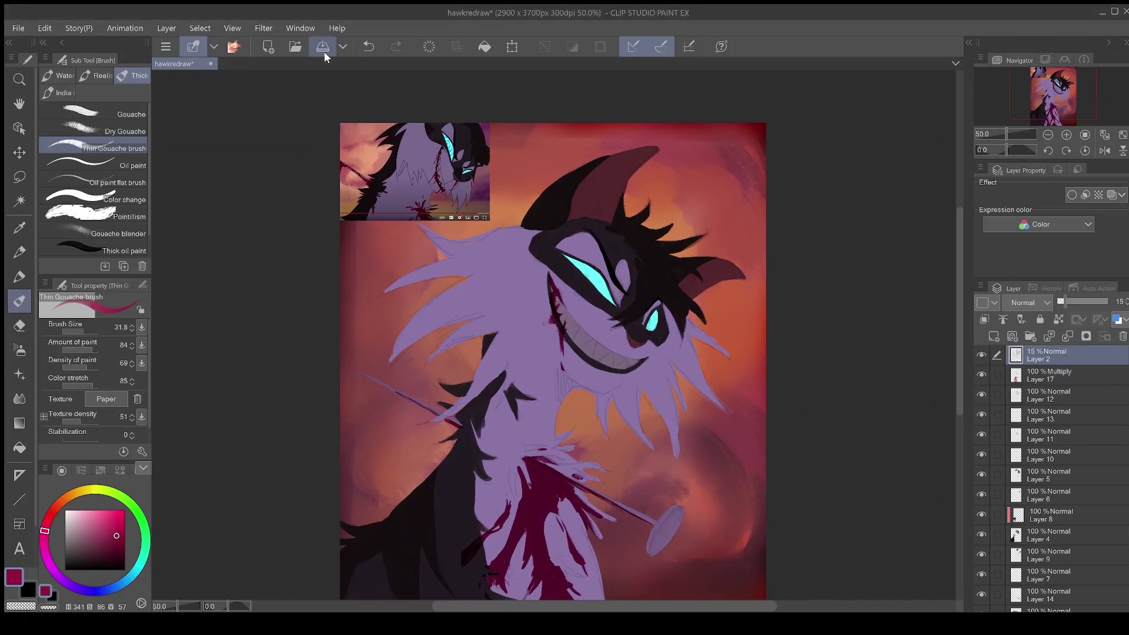
click(992, 336)
- Sample the cat's purple fur color and darken it to hue 275, saturation 53, value 49
alt+click(515, 278)
drag(91, 540, 95, 530)
click(67, 582)
scroll(567, 327, up, 5)
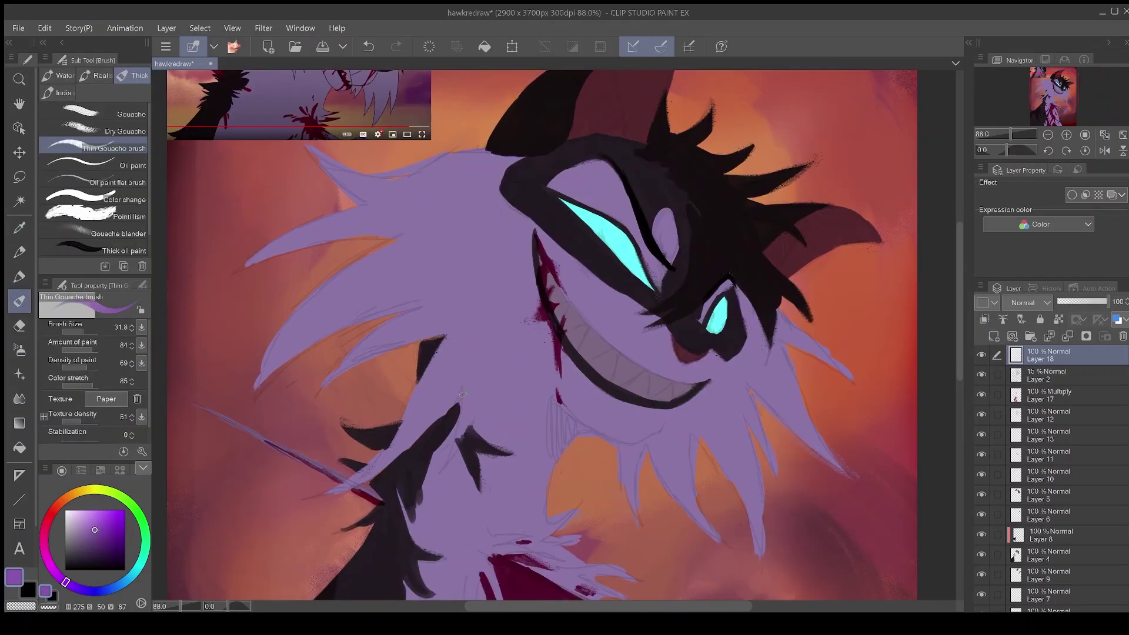
click(97, 540)
- Paint dark purple shading on the lowest cheek tuft and the neck fur beside it on the new layer, refining with the eraser
drag(463, 387, 450, 463)
drag(477, 411, 438, 476)
click(1046, 555)
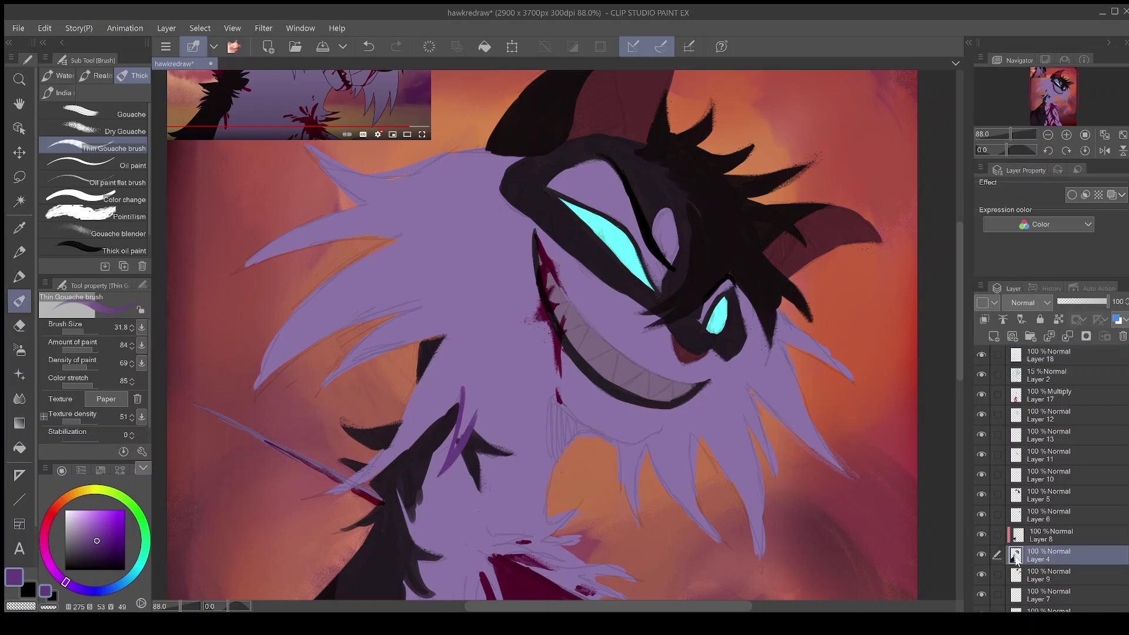
click(1053, 356)
drag(345, 492, 465, 395)
drag(360, 471, 420, 386)
key(e)
drag(401, 435, 417, 396)
drag(465, 396, 474, 380)
key(b)
drag(388, 468, 471, 372)
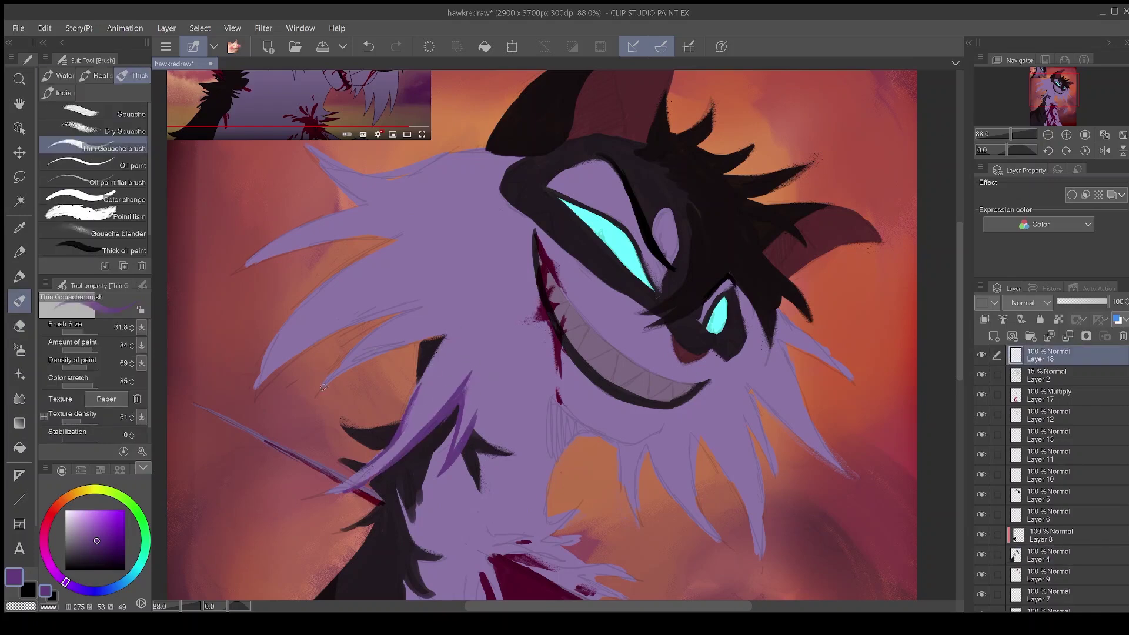
- Shade the underside of the cheek spike just above the shoulder tuft and taper the shadow with the eraser
drag(324, 387, 446, 336)
key(e)
drag(374, 349, 438, 335)
drag(448, 338, 457, 335)
key(b)
- Shade the edges of the upper and middle cheek spikes in dark purple, thinning the shadows with the eraser
mouse_move(313, 150)
mouse_down()
mouse_move(371, 207)
mouse_move(309, 225)
mouse_up()
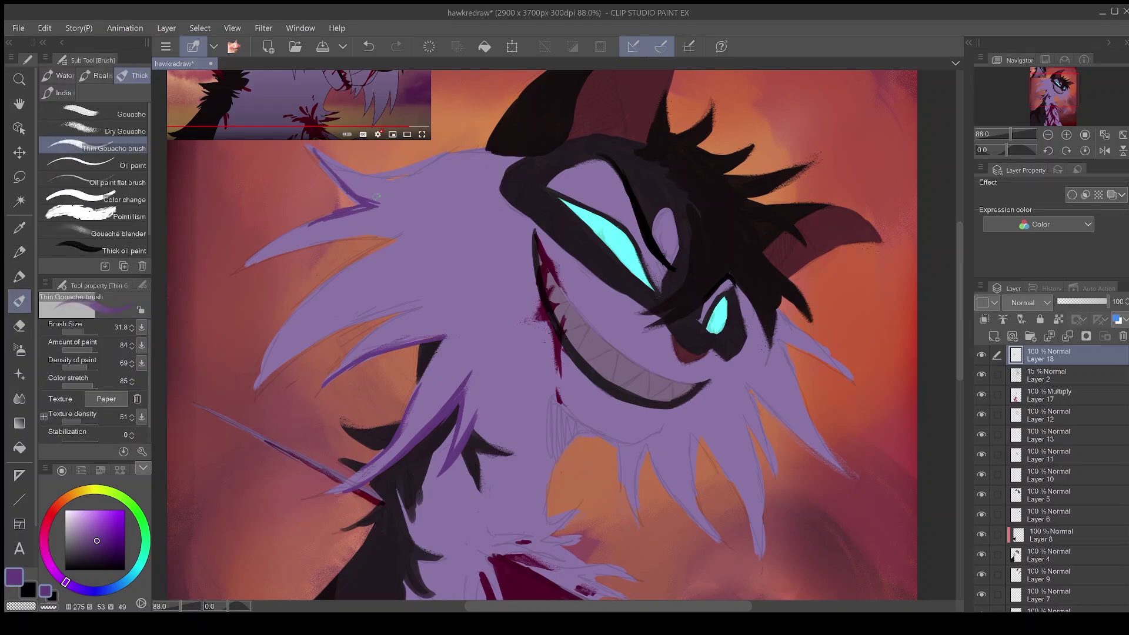
scroll(376, 196, down, 1)
drag(377, 196, 324, 178)
key(e)
drag(269, 135, 316, 181)
mouse_move(312, 187)
mouse_down()
mouse_move(264, 203)
mouse_move(348, 218)
mouse_move(239, 228)
mouse_up()
key(b)
key(e)
drag(349, 218, 315, 217)
key(b)
key(b)
mouse_move(379, 278)
mouse_down()
mouse_move(219, 348)
mouse_move(341, 269)
mouse_up()
key(e)
key(b)
- Clean up the tips of the cheek and chin fur spikes on the base fur layer, Layer 3
scroll(1052, 511, down, 3)
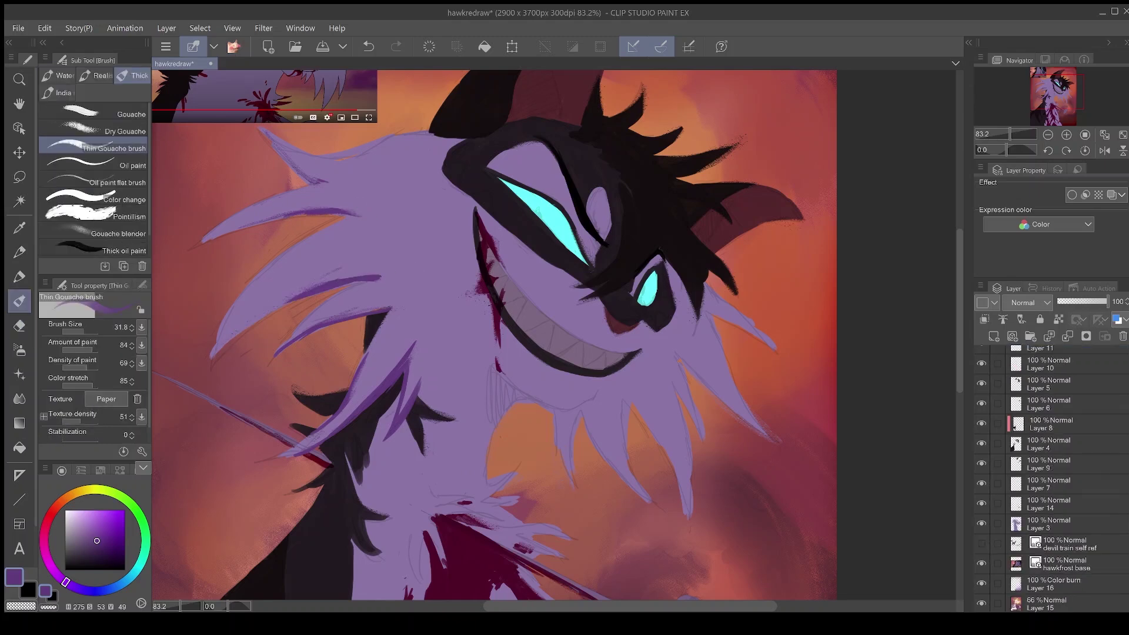
click(1059, 524)
key(e)
drag(236, 296, 212, 355)
key(b)
key(e)
drag(648, 506, 636, 503)
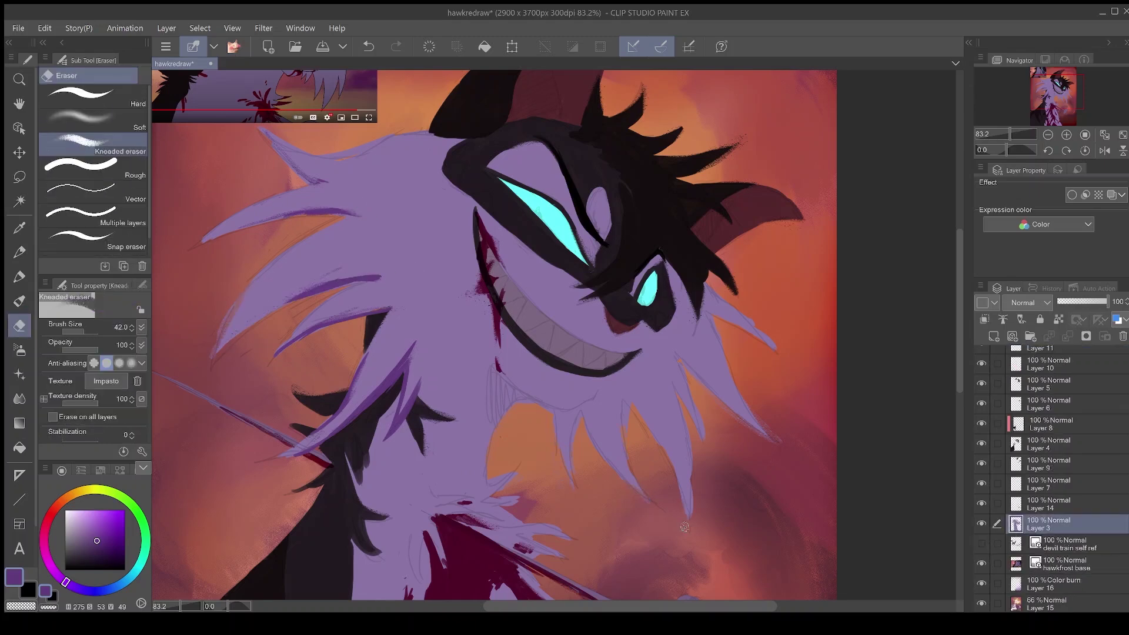
drag(685, 445, 692, 518)
key(b)
drag(761, 333, 776, 349)
- Return to the top shading layer and soften the shadow on the middle cheek spike with the eraser
scroll(1053, 471, up, 5)
click(1058, 355)
key(e)
drag(381, 279, 333, 288)
key(b)
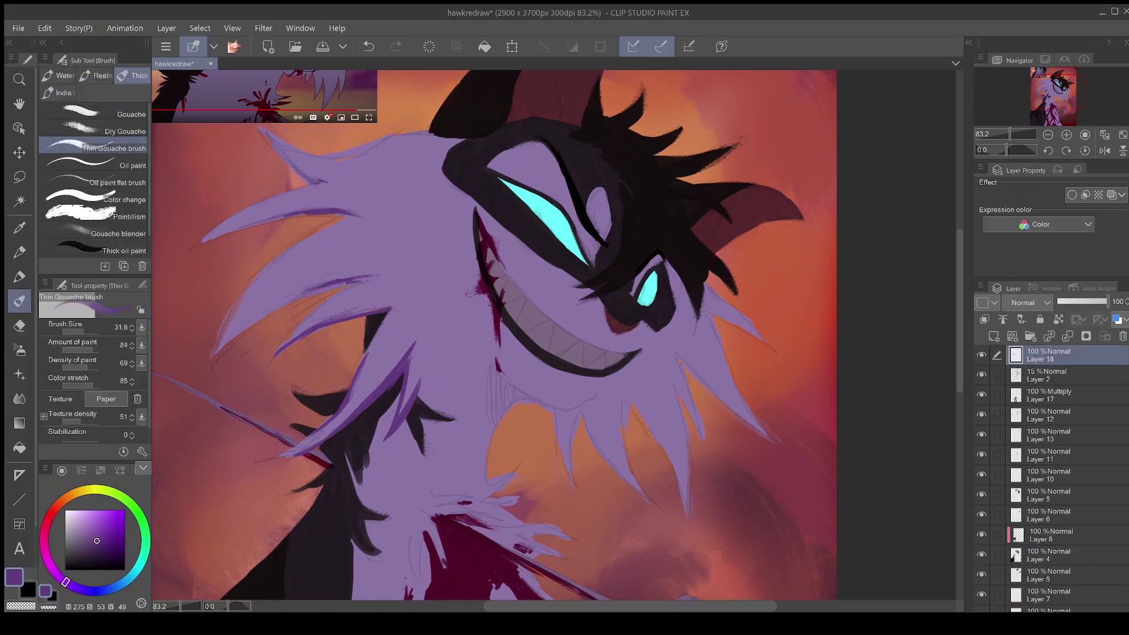
- Paint a dark purple shadow on the neck beneath the jaw and extend it along the chin's lower edge
key(e)
key(b)
mouse_move(500, 370)
mouse_down()
mouse_move(519, 397)
mouse_move(496, 427)
mouse_move(506, 403)
mouse_up()
key(e)
key(b)
key(e)
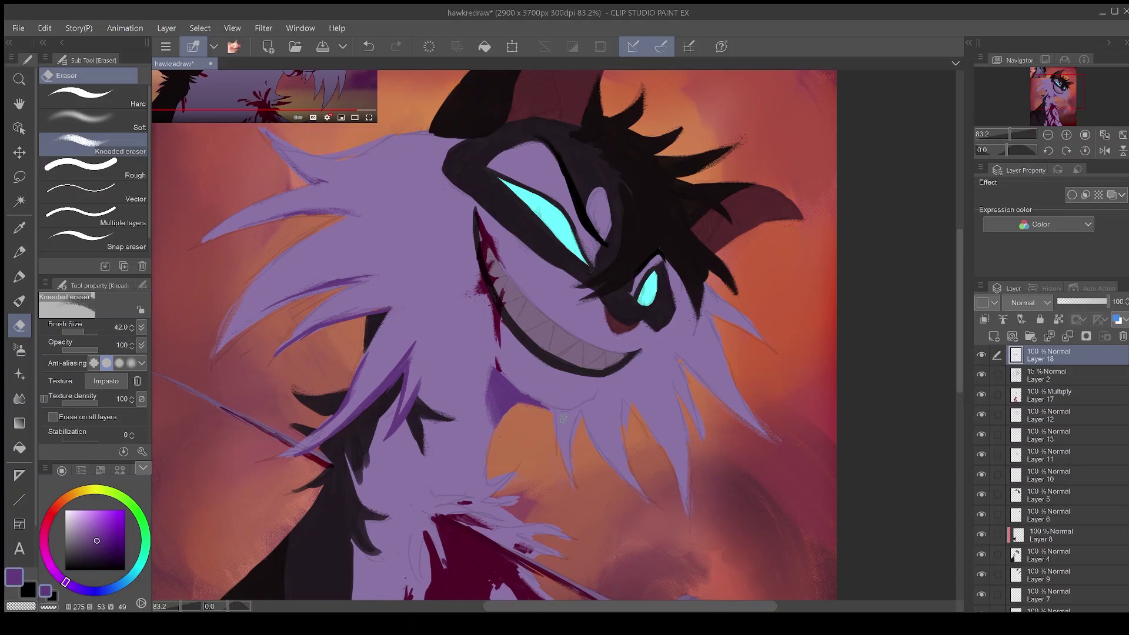
key(b)
key(e)
key(b)
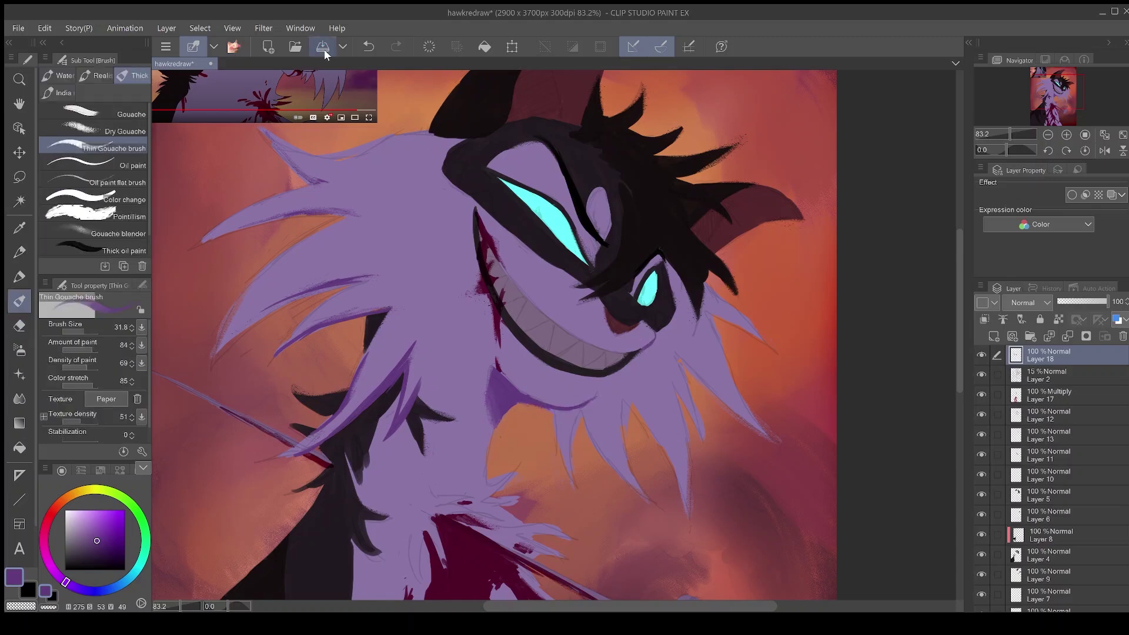
- Shade the muzzle along the grin's upper edge and the fur around both eyes, trimming with the eraser
key(e)
key(b)
key(e)
key(b)
key(e)
key(b)
key(e)
key(b)
key(e)
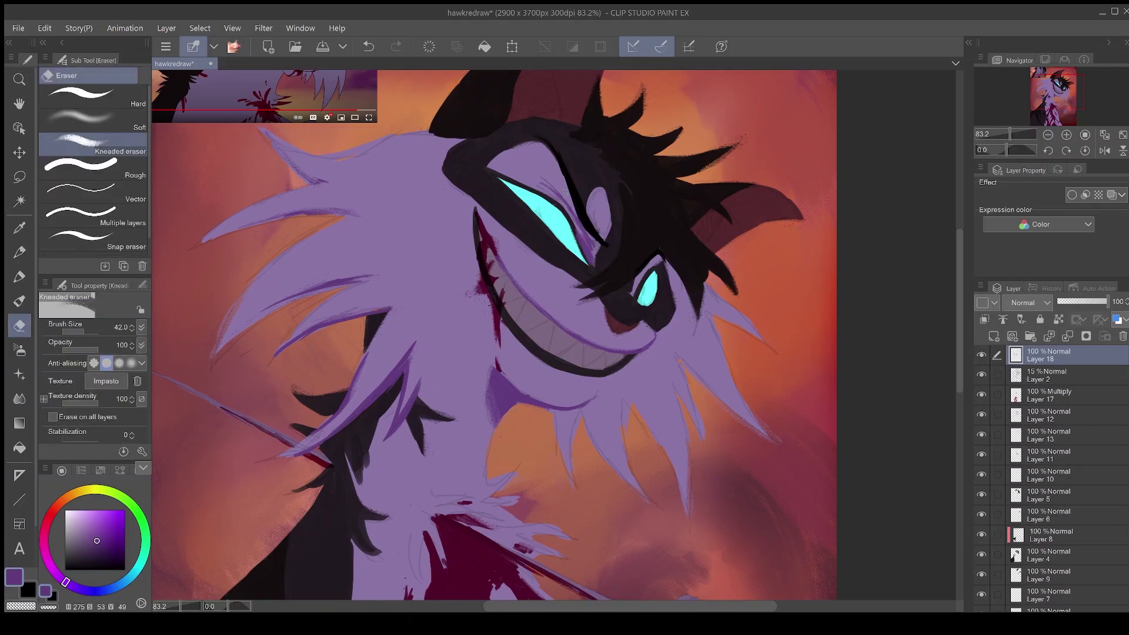
key(b)
- Try the shading layer beneath Layer 2, shade the first chin tuft, and move the layer back to the top
drag(1050, 355, 1047, 390)
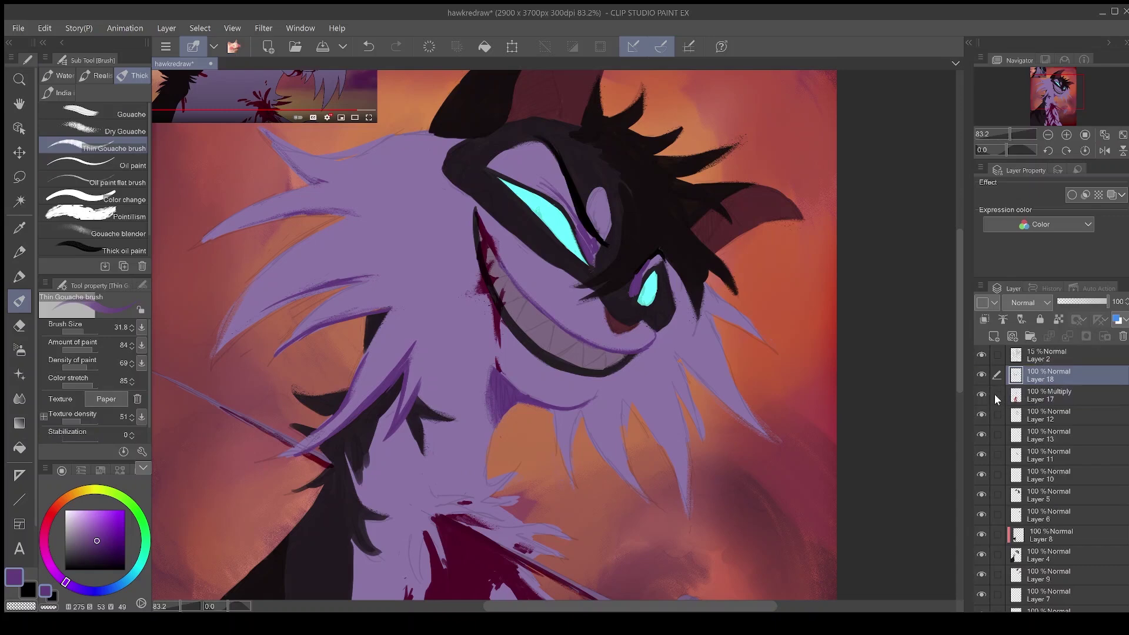
key(e)
key(b)
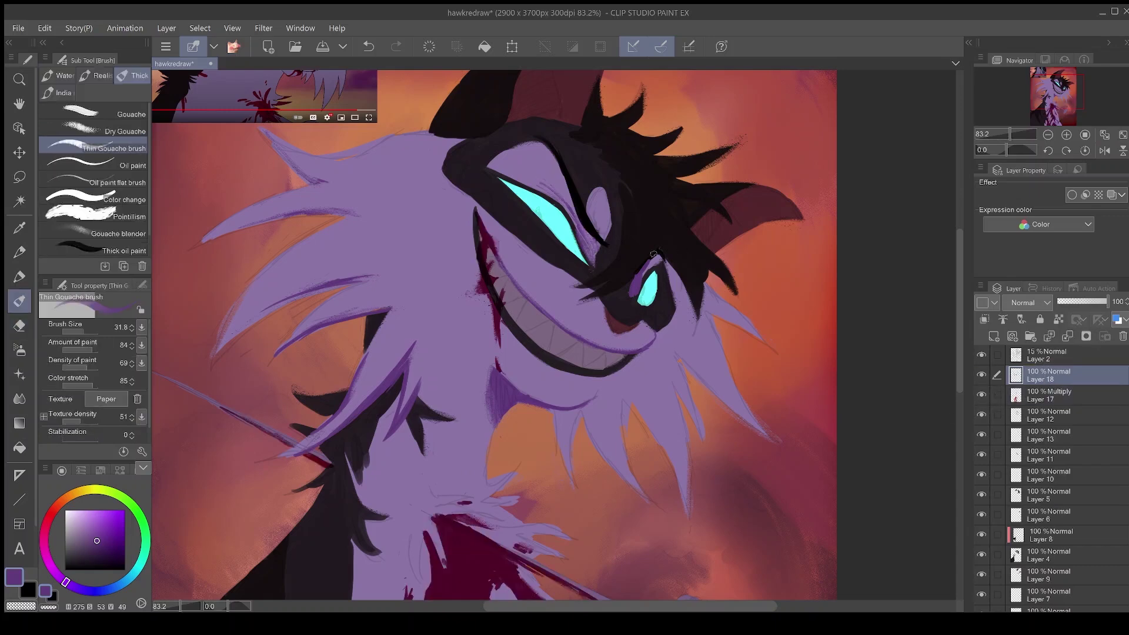
drag(1050, 376, 1039, 360)
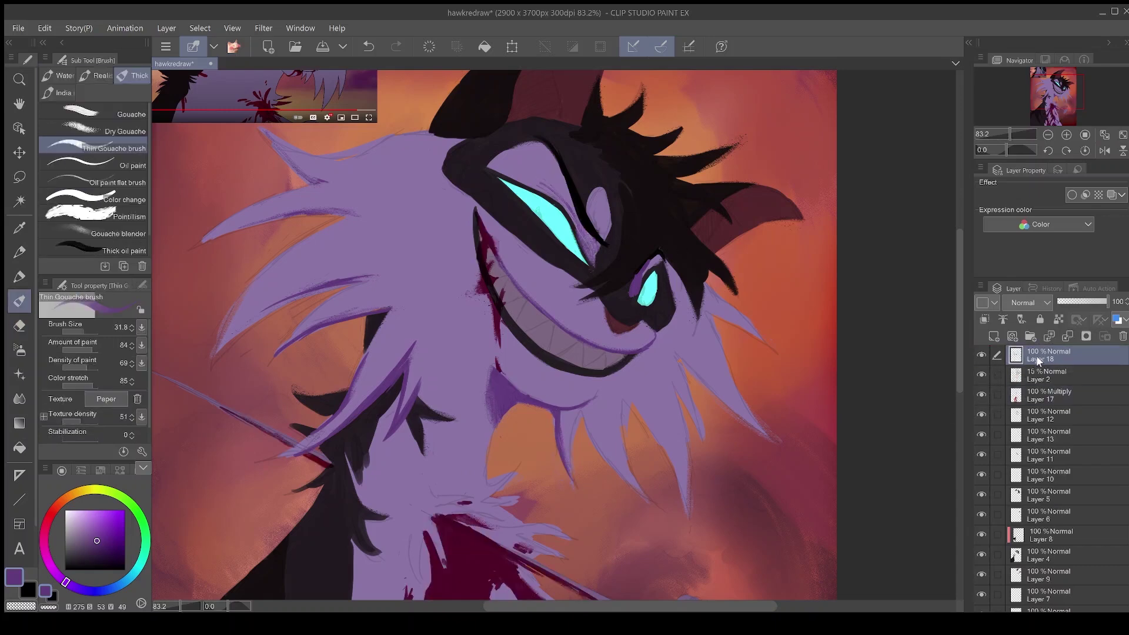
- Shade the chin tufts with dark purple strokes that follow each pointed tuft of fur
drag(589, 430, 635, 486)
key(e)
key(b)
mouse_move(593, 402)
mouse_down()
mouse_move(624, 472)
mouse_move(609, 438)
mouse_up()
drag(636, 399, 657, 427)
- Add fine dark purple fur strokes to the large mane spikes behind the cheek
drag(276, 307, 248, 327)
drag(247, 291, 272, 269)
drag(257, 281, 304, 249)
drag(285, 258, 320, 235)
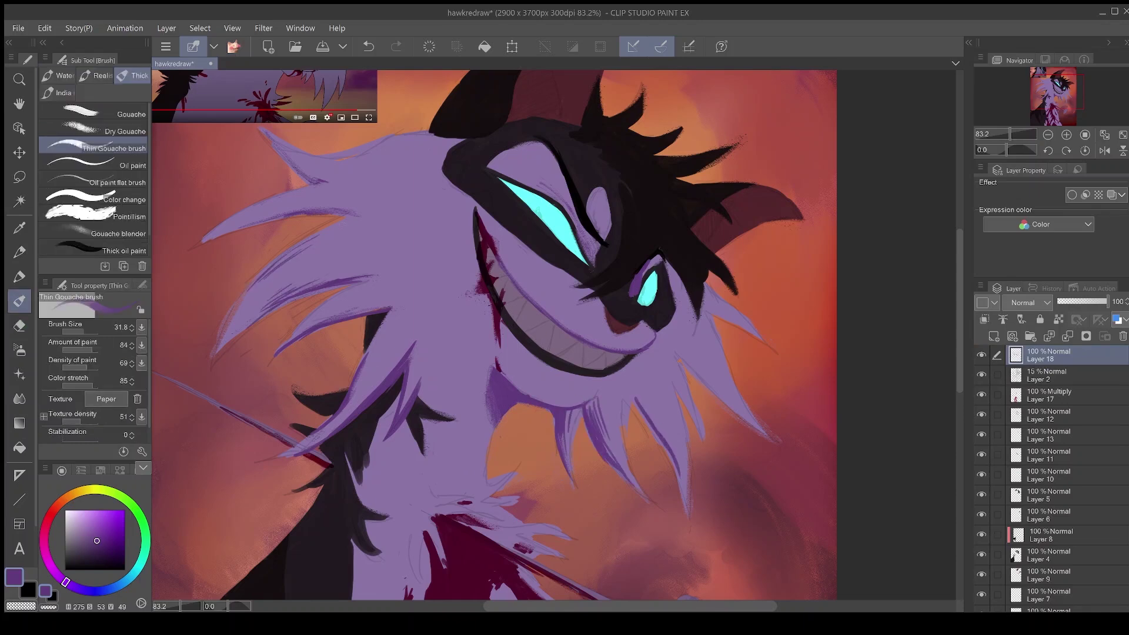
drag(276, 202, 319, 189)
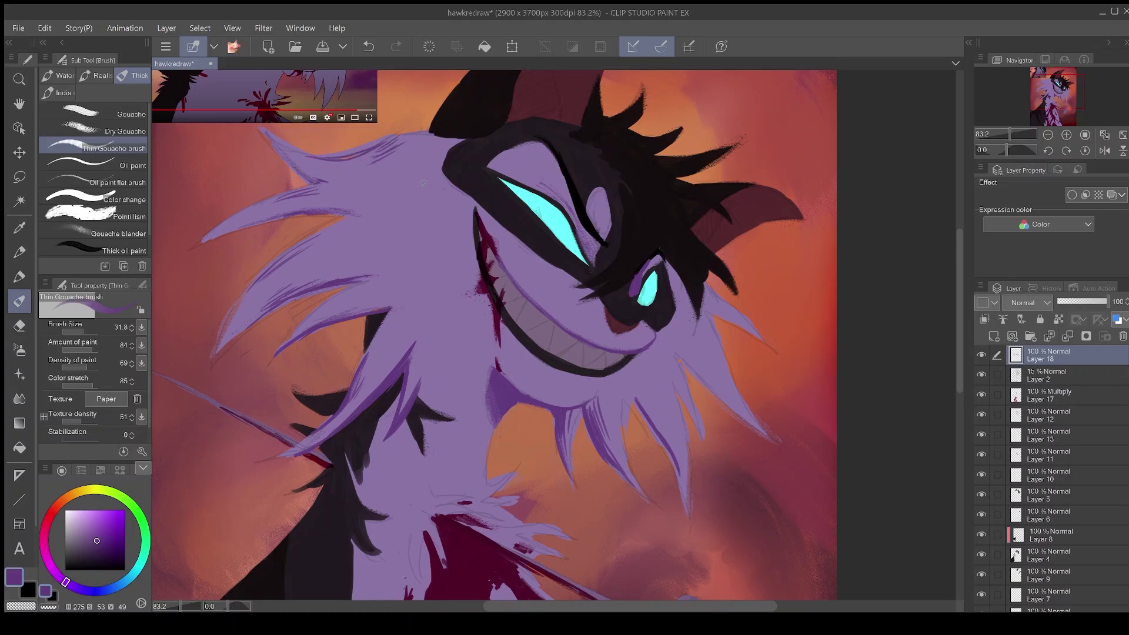
key(ctrl+0)
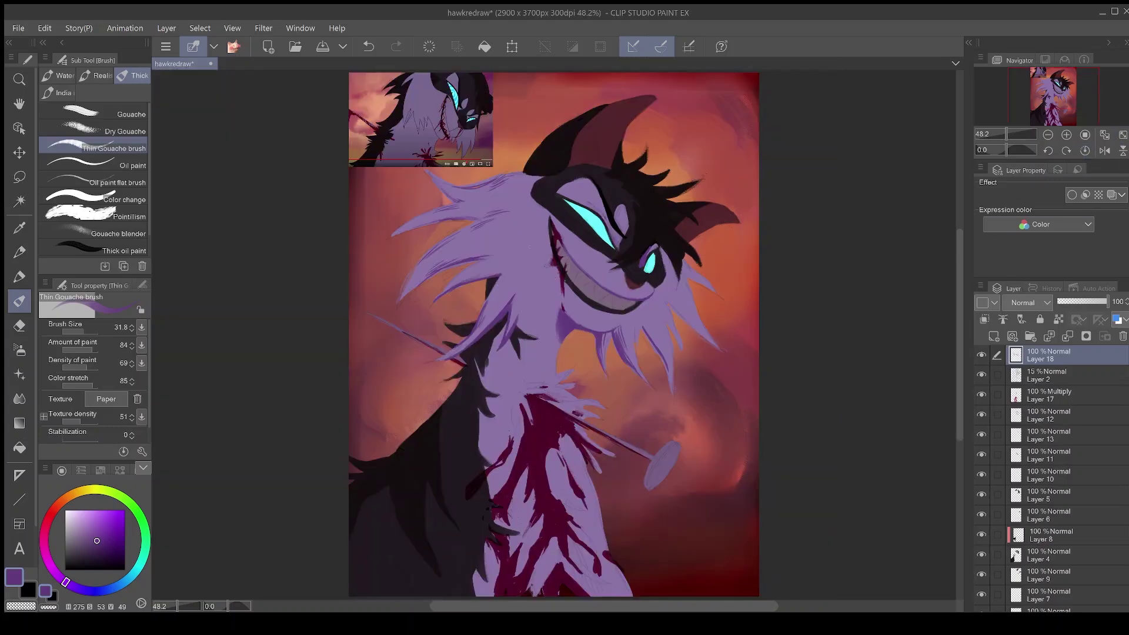
- Shade the upper far-cheek spikes beside the smaller eye in dark purple, trimming the strokes with the eraser
scroll(630, 239, up, 4)
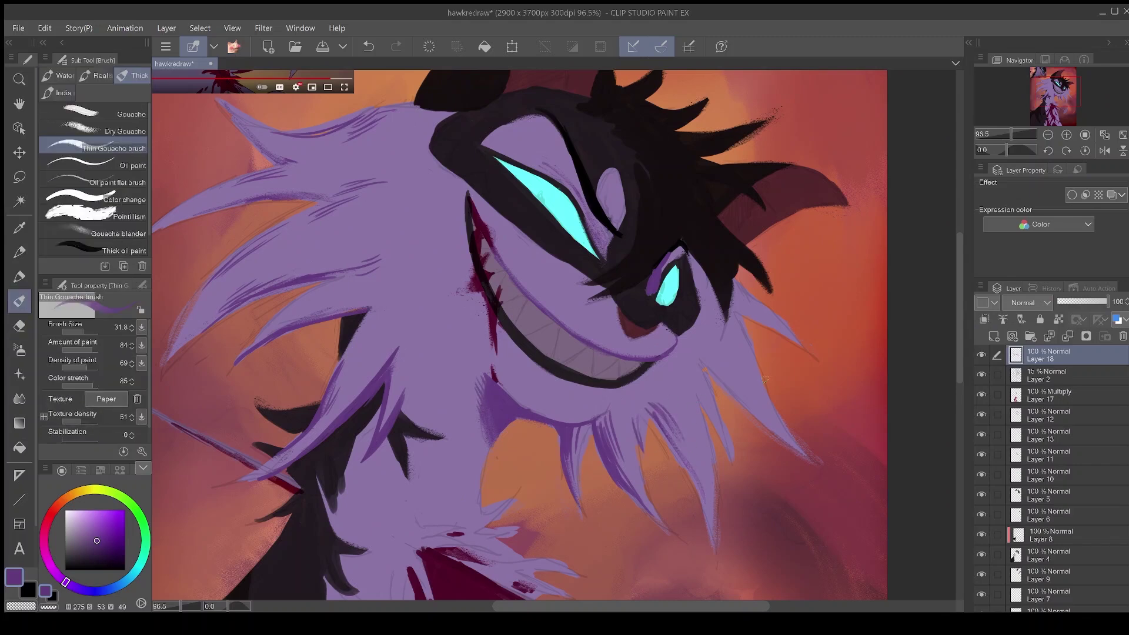
key(e)
key(b)
mouse_move(690, 252)
mouse_down()
mouse_move(714, 323)
mouse_move(718, 280)
mouse_move(791, 338)
mouse_up()
key(e)
key(b)
key(e)
key(b)
key(e)
key(b)
key(e)
drag(730, 305, 783, 338)
key(b)
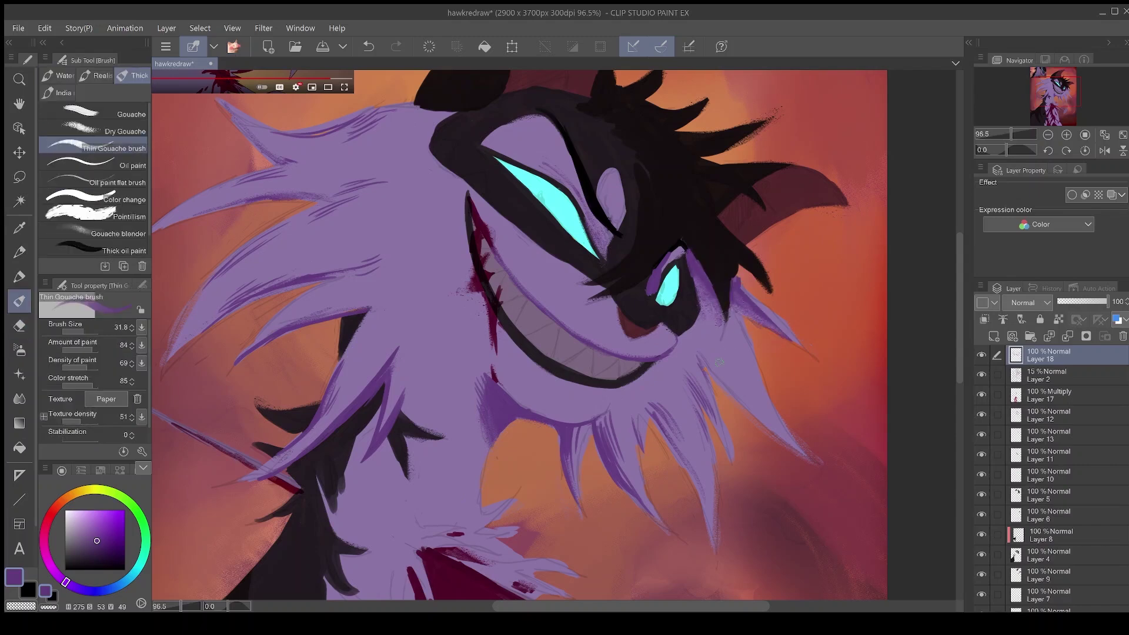
- Shade the lower far-cheek tufts beside the grin's end and trim the shadows with the eraser
drag(705, 335, 762, 414)
key(e)
drag(717, 354, 763, 416)
key(b)
click(1123, 135)
key(e)
key(b)
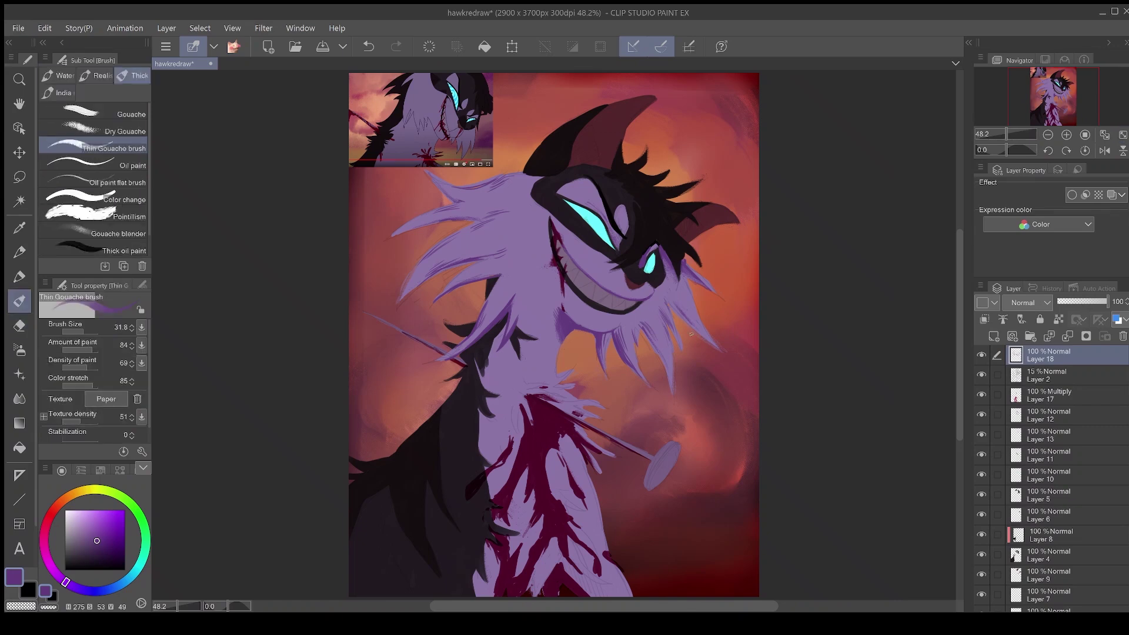
- Paint dark purple shadows on the chest tufts around the wound and the pole
scroll(525, 528, up, 3)
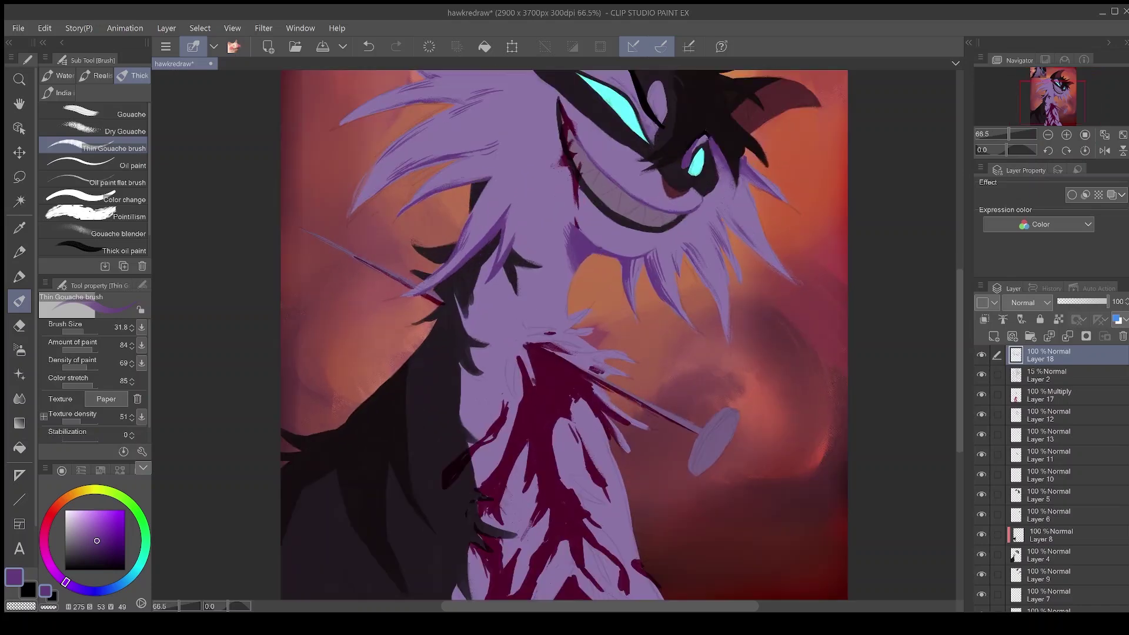
scroll(551, 594, up, 2)
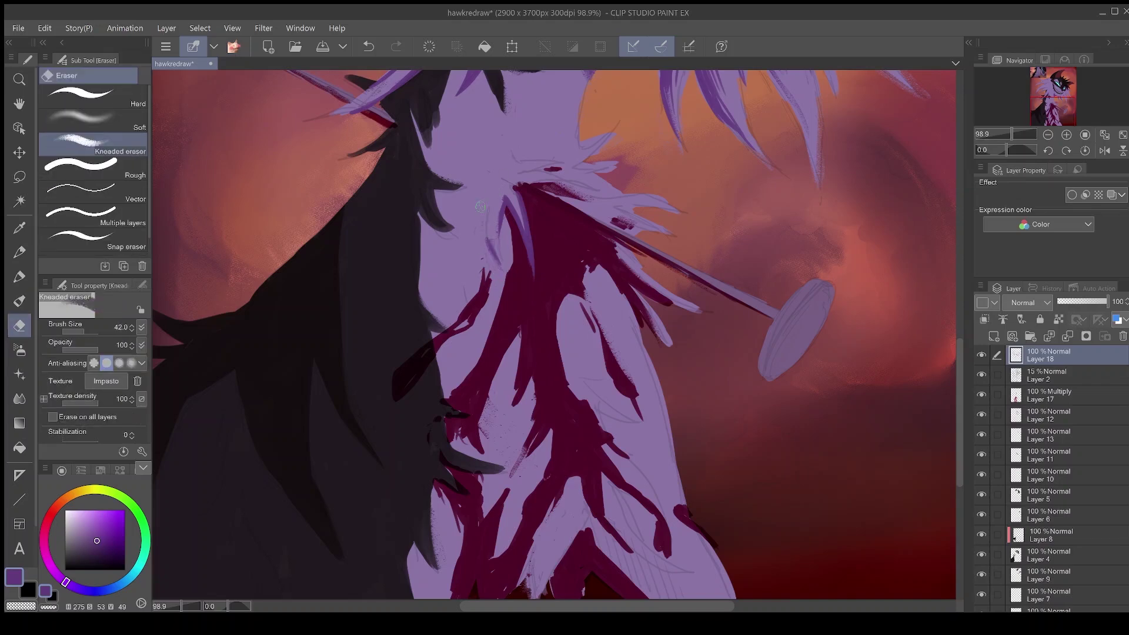
mouse_move(518, 183)
mouse_down()
mouse_move(585, 180)
mouse_move(567, 165)
mouse_up()
mouse_move(582, 210)
mouse_down()
mouse_move(620, 232)
mouse_move(662, 230)
mouse_up()
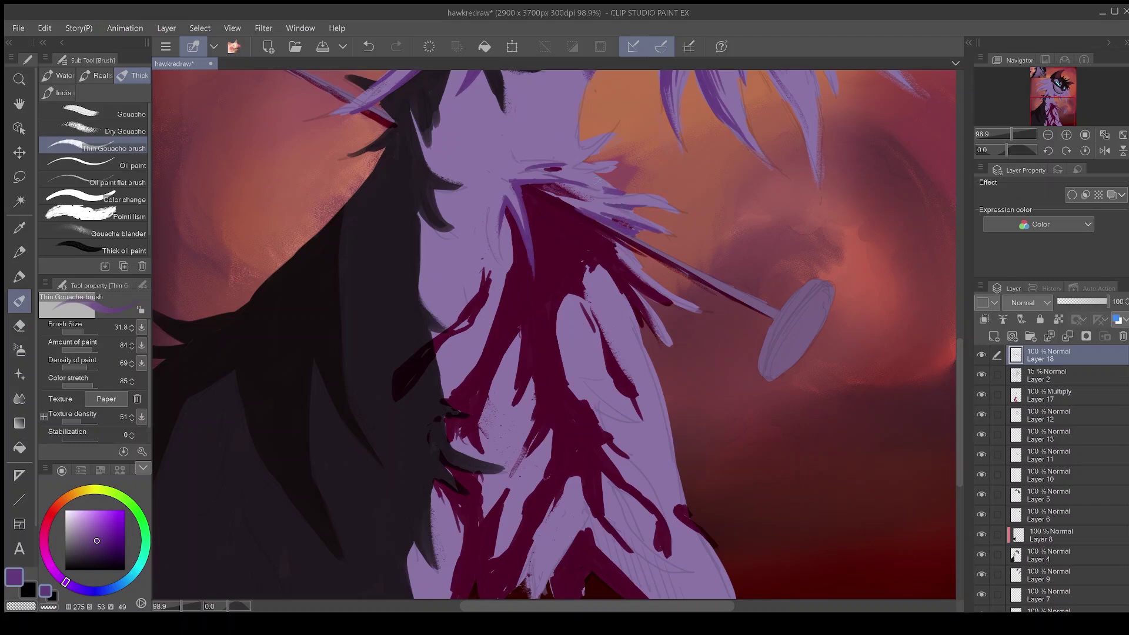
- Shade the front leg's fur beside the blood streaks and hatch the lower leg in dark purple, cleaning up with the eraser
key(e)
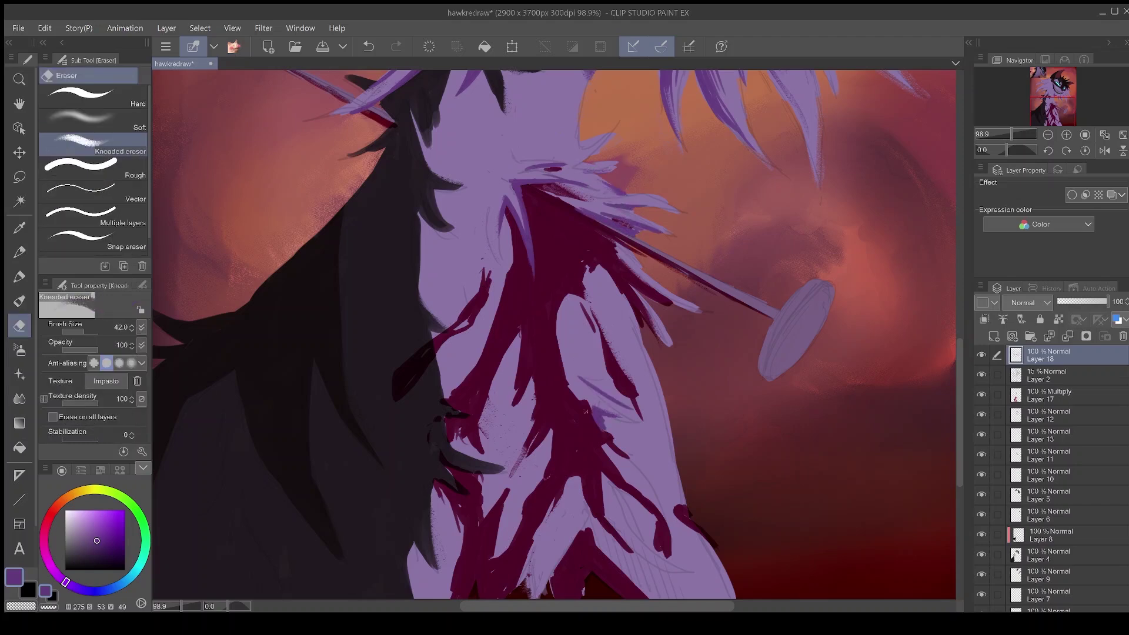
key(b)
drag(585, 411, 558, 302)
key(e)
mouse_move(596, 151)
mouse_down()
mouse_move(610, 160)
mouse_move(619, 244)
mouse_up()
key(b)
key(e)
key(b)
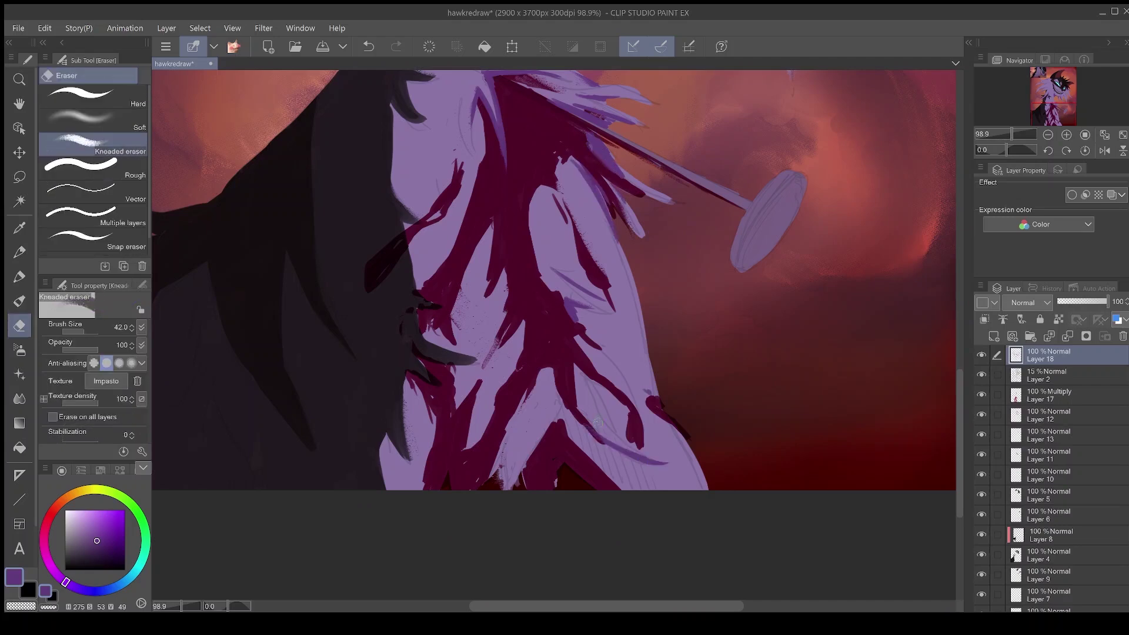
mouse_move(556, 424)
mouse_down()
mouse_move(617, 488)
mouse_move(712, 479)
mouse_up()
- Try Multiply blending on the fur shading layer and return it to Normal
click(1028, 302)
click(1031, 341)
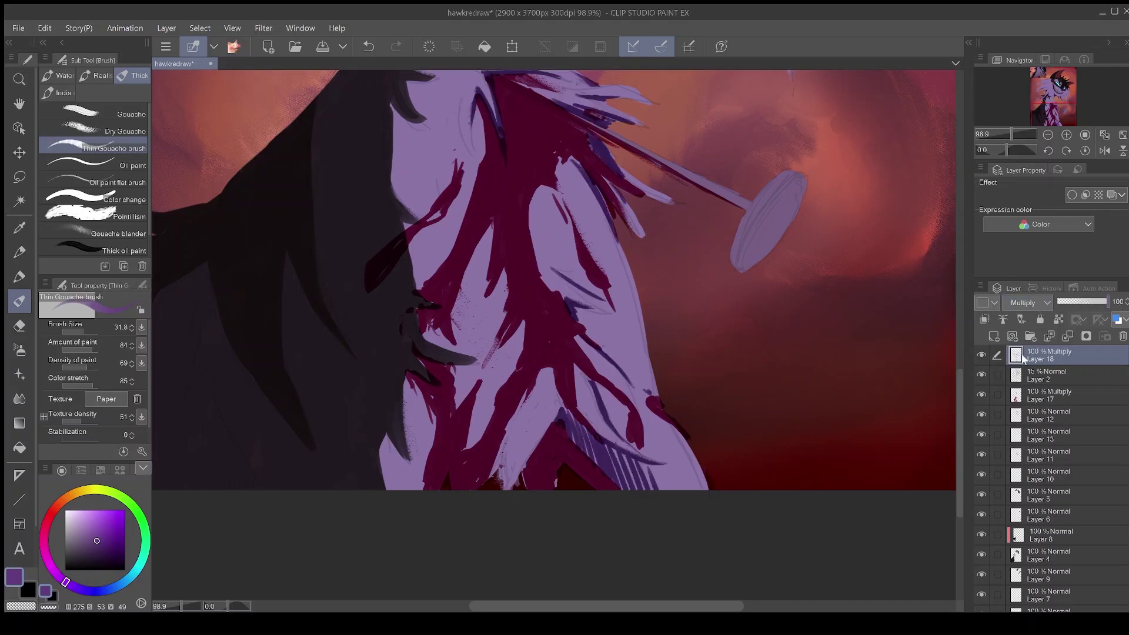
click(1028, 302)
click(1028, 315)
- Hatch dark purple strokes across the larger eye's upper lid, trim them with the eraser, and save the drawing
scroll(515, 494, down, 2)
drag(515, 376, 504, 480)
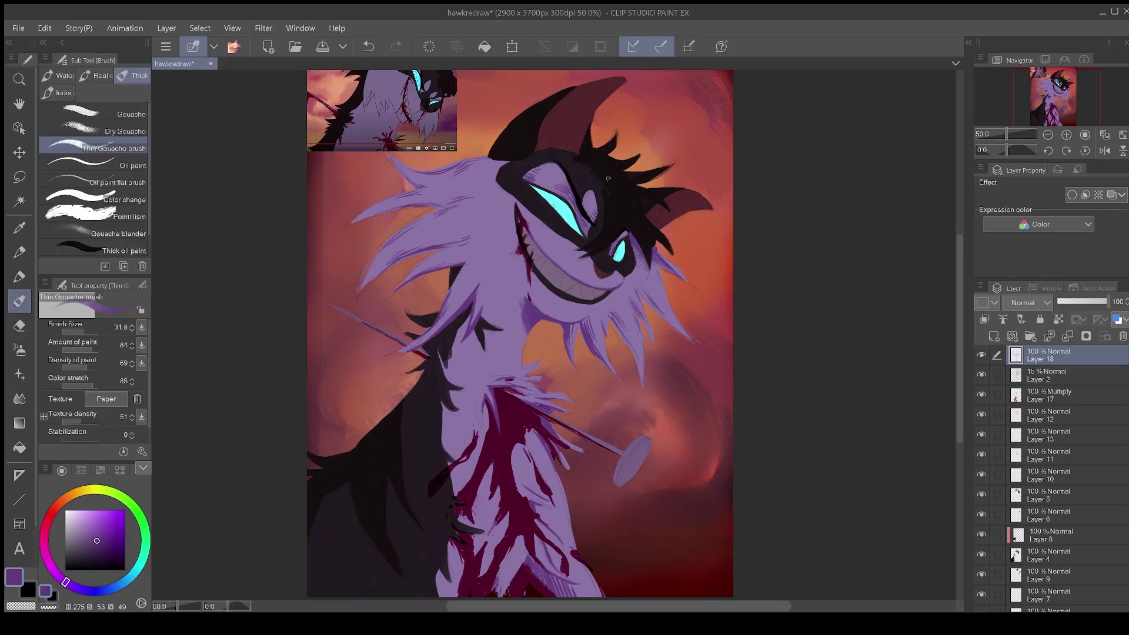
scroll(595, 210, up, 3)
drag(536, 195, 568, 243)
key(e)
drag(536, 154, 583, 262)
key(b)
drag(557, 213, 587, 241)
key(e)
key(b)
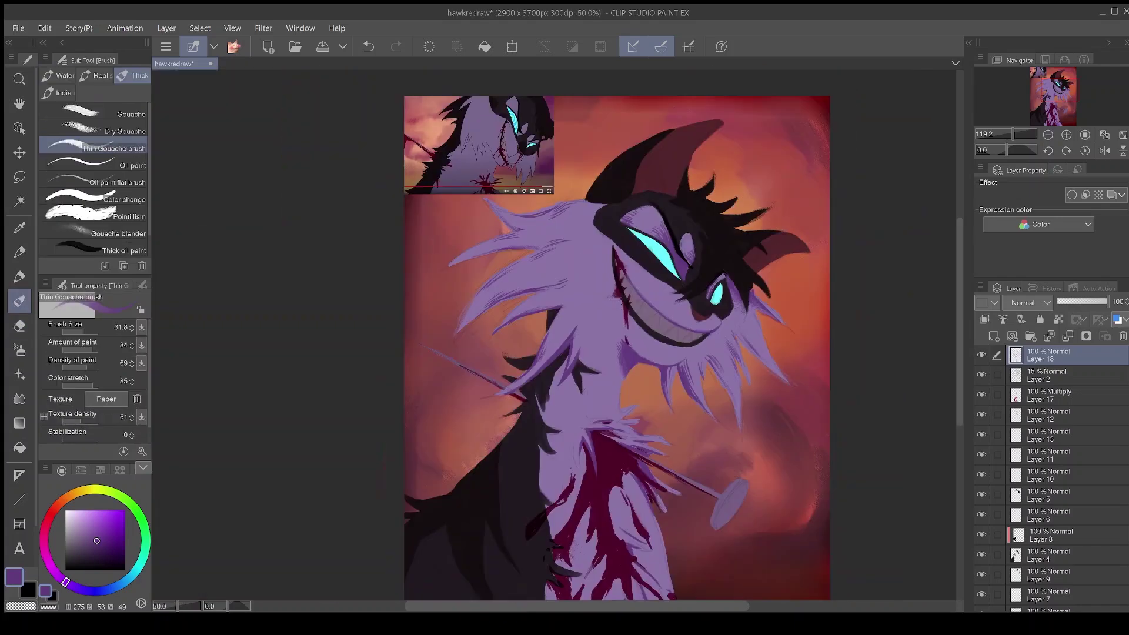
scroll(649, 240, down, 3)
click(322, 46)
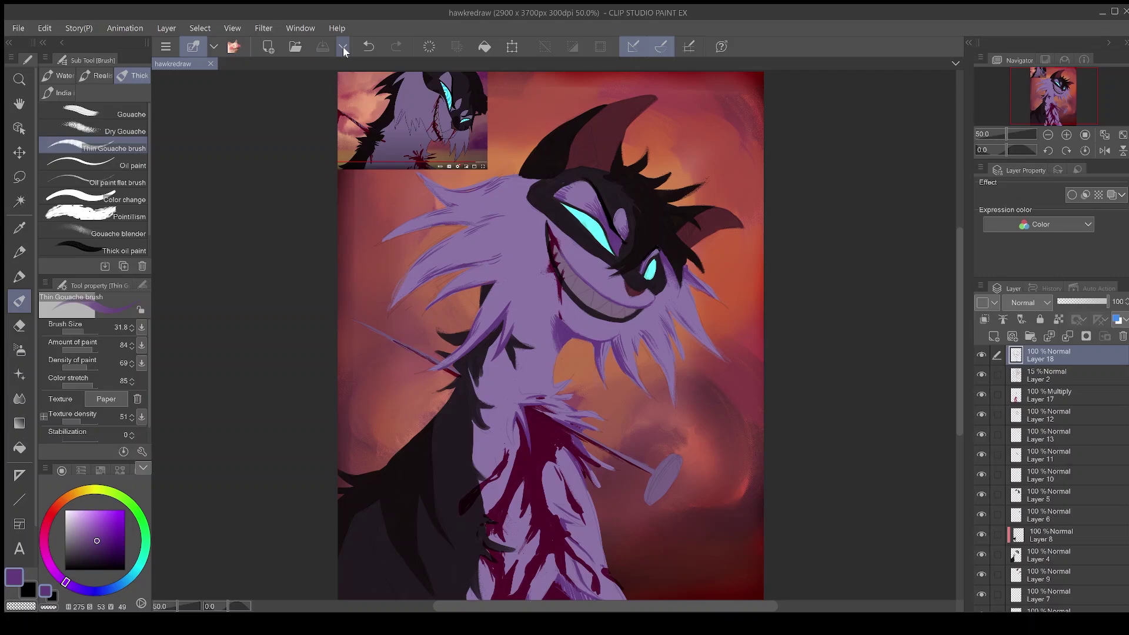
- Add a new layer directly above Layer 3 and clip it to the light purple fur
scroll(1059, 582, down, 3)
click(1055, 484)
click(993, 336)
click(984, 320)
- Paint a blue-violet shadow down the neck with the Gouache brush at size 137.3
click(117, 113)
click(80, 589)
click(104, 523)
drag(539, 522, 527, 468)
click(88, 332)
drag(524, 256, 534, 322)
key(e)
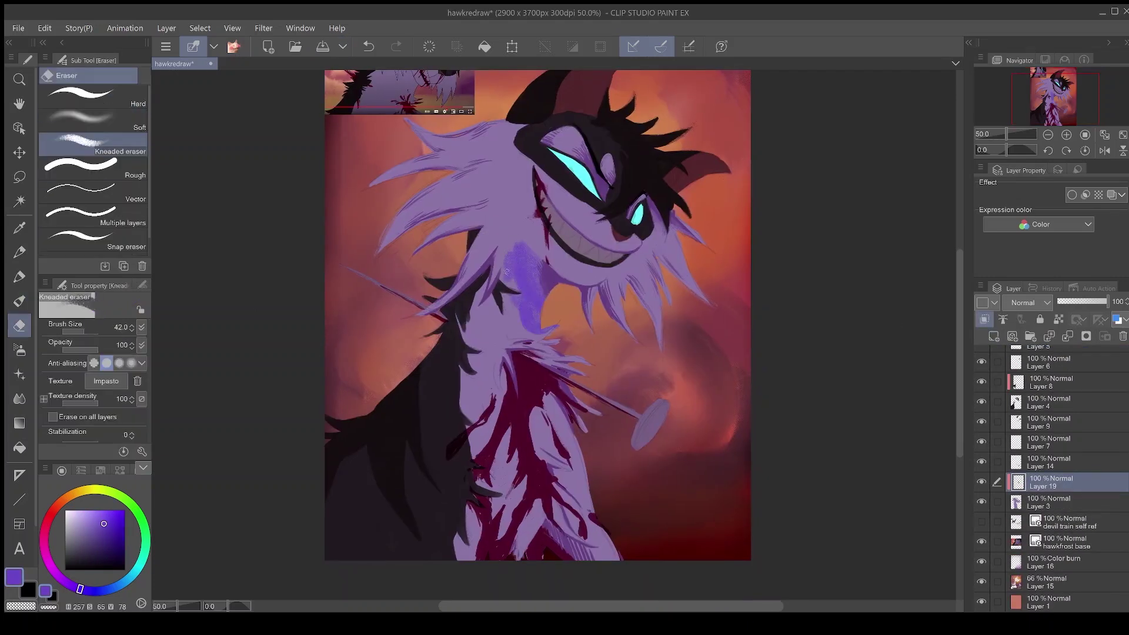
- Extend the blue-violet shading over the neck and lower mane and set the layer's opacity to 25%
key(b)
mouse_move(530, 240)
mouse_down()
mouse_move(545, 275)
mouse_move(516, 322)
mouse_up()
key(e)
key(b)
drag(491, 254, 460, 294)
drag(513, 230, 509, 275)
drag(1097, 303, 1068, 301)
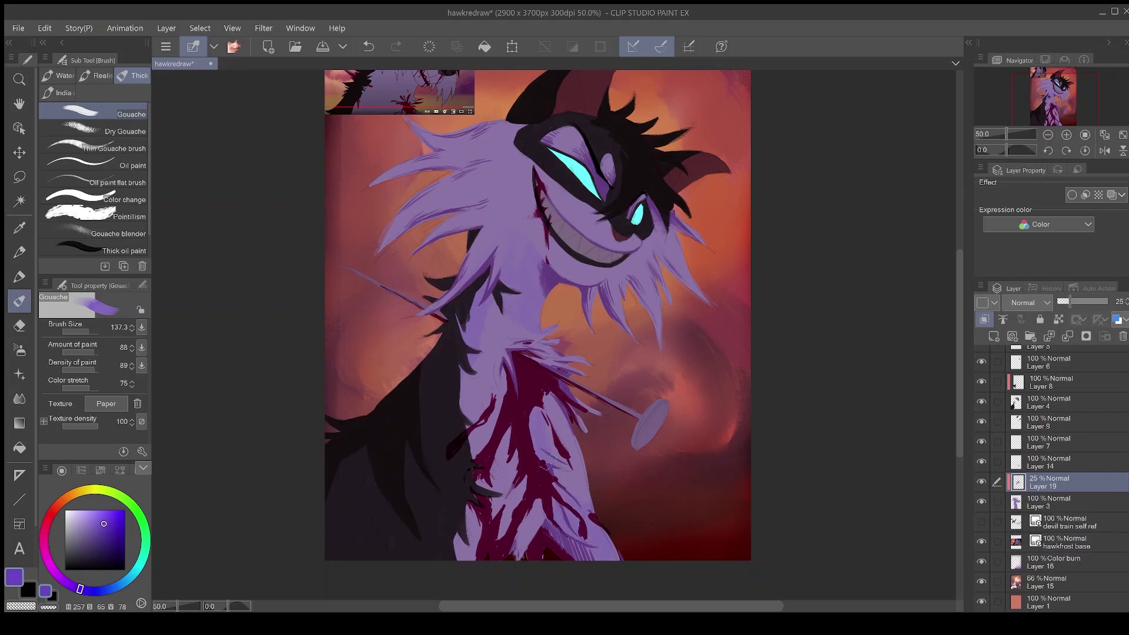
- Build up the blue-violet shading across the mane, face and leg fur, alternating brush and eraser, and save the drawing
key(e)
key(b)
key(e)
key(b)
key(e)
key(b)
key(e)
key(b)
key(e)
key(b)
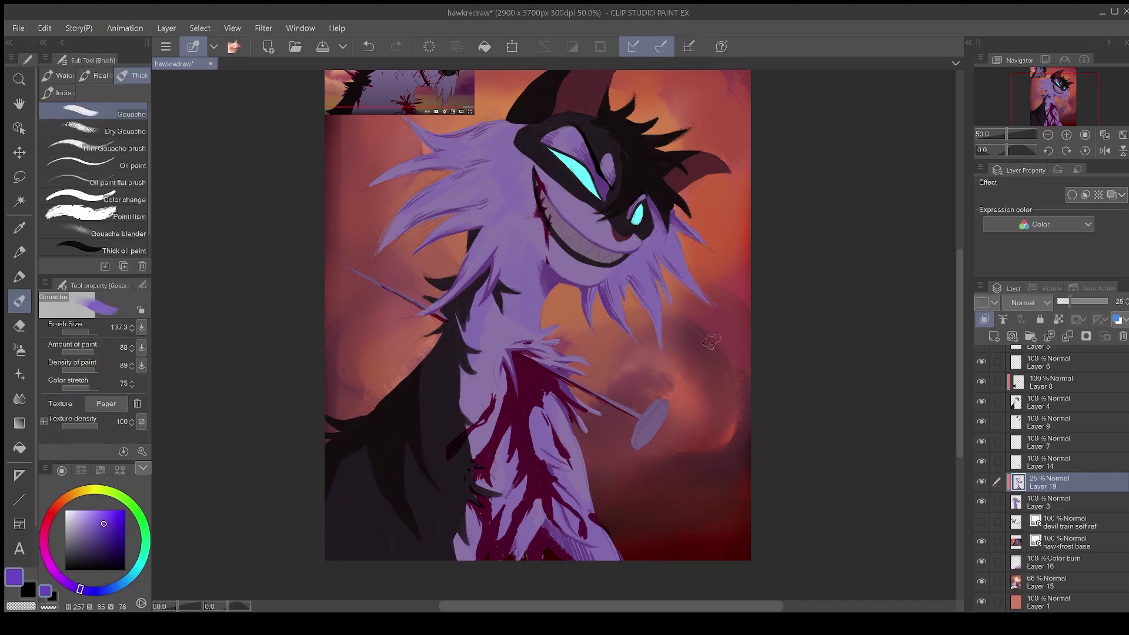
click(323, 48)
- Add a clipped layer above Layer 3 and paint pale yellow highlights on the mane, chin and muzzle
click(1049, 502)
click(994, 336)
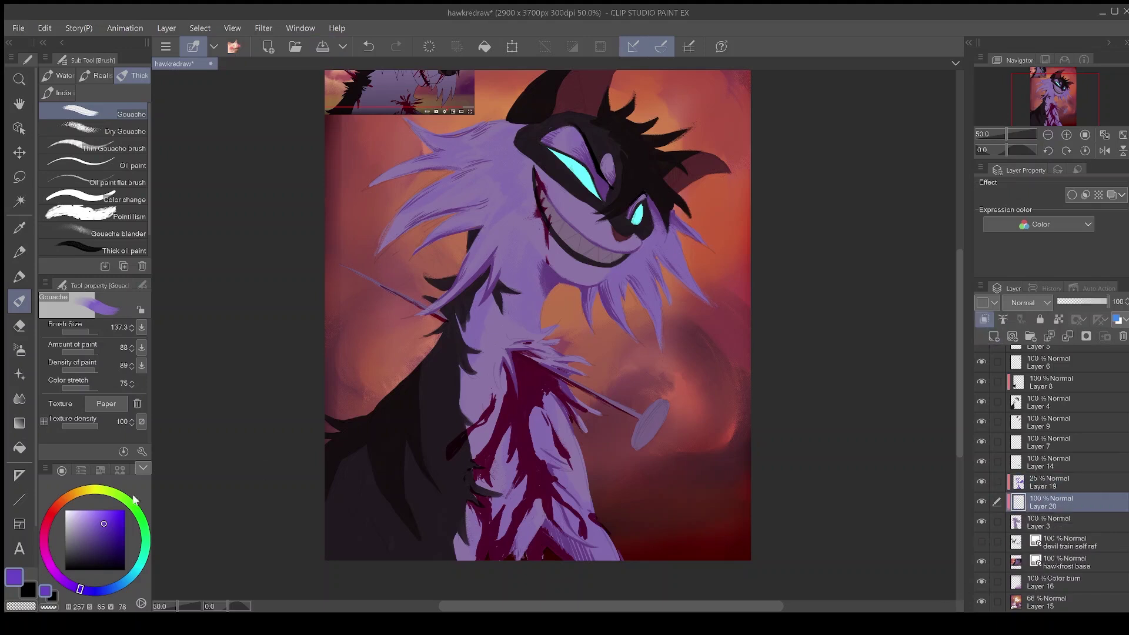
click(88, 489)
click(87, 512)
mouse_move(450, 223)
mouse_down()
mouse_move(405, 215)
mouse_move(415, 158)
mouse_move(482, 141)
mouse_move(487, 266)
mouse_move(503, 230)
mouse_up()
drag(556, 266, 575, 273)
drag(559, 203, 579, 220)
- Set the highlight layer to Overlay blending at 16% opacity
click(1030, 303)
click(1003, 480)
drag(1081, 301, 1074, 301)
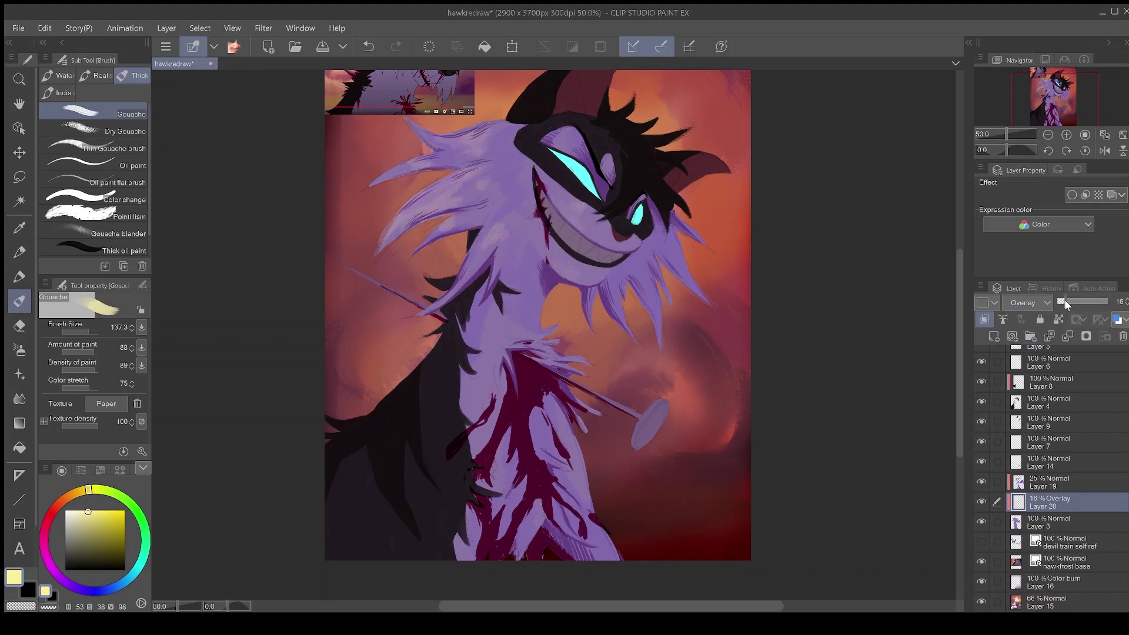
- Continue the pale yellow highlights over the light fur, refining them with the eraser
key(e)
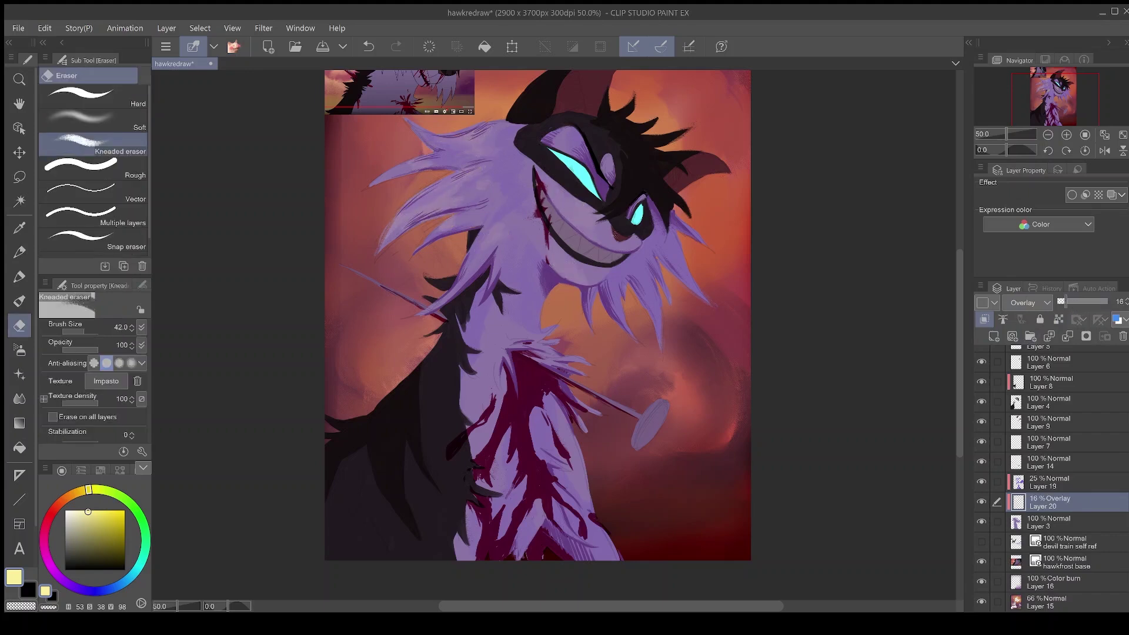
key(b)
key(e)
key(b)
key(e)
key(b)
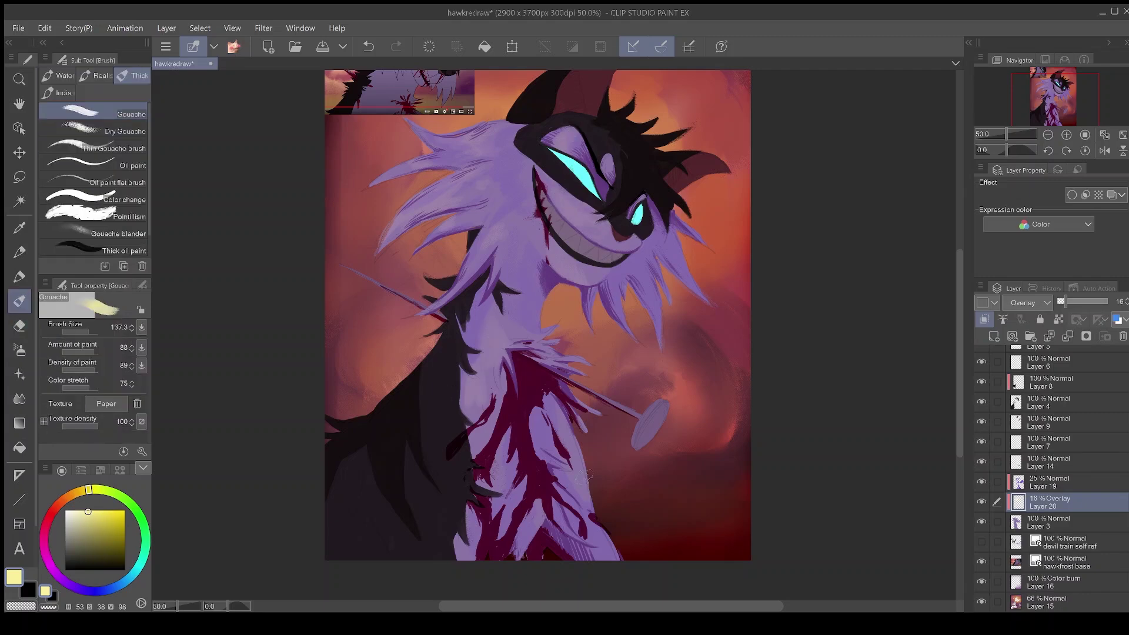
key(ctrl+0)
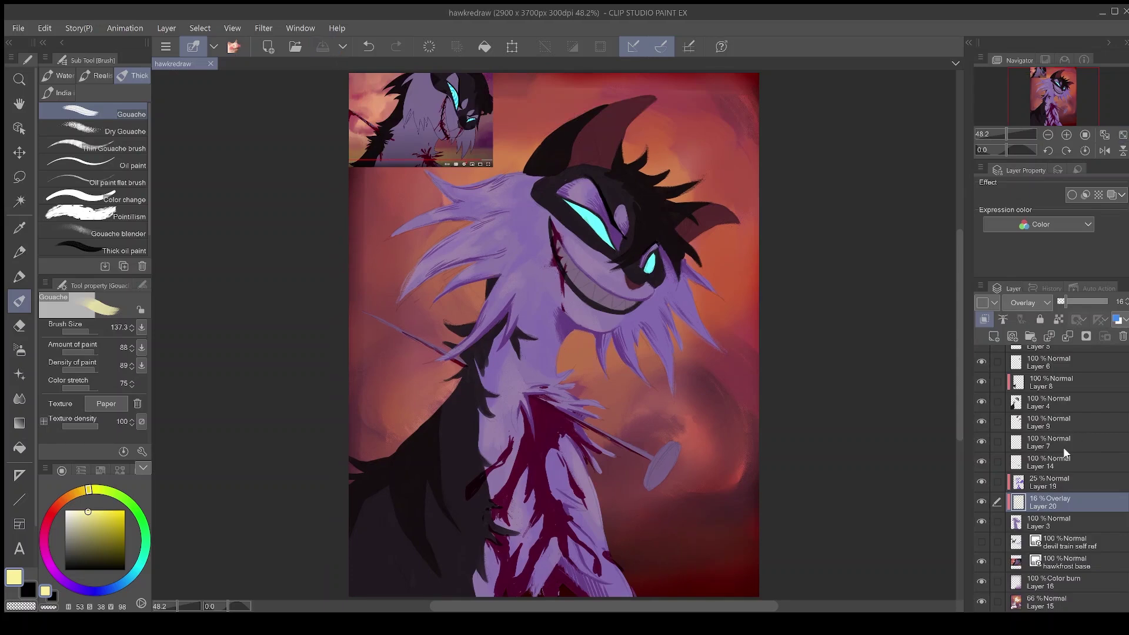
- Add a new layer above Layer 18 and clip it to the dark purple fur shading
scroll(989, 361, up, 4)
click(981, 355)
click(1049, 355)
click(993, 336)
click(985, 319)
- Tint the lower front leg's shading with deep blue using the Soft airbrush at size 190
click(92, 591)
click(125, 525)
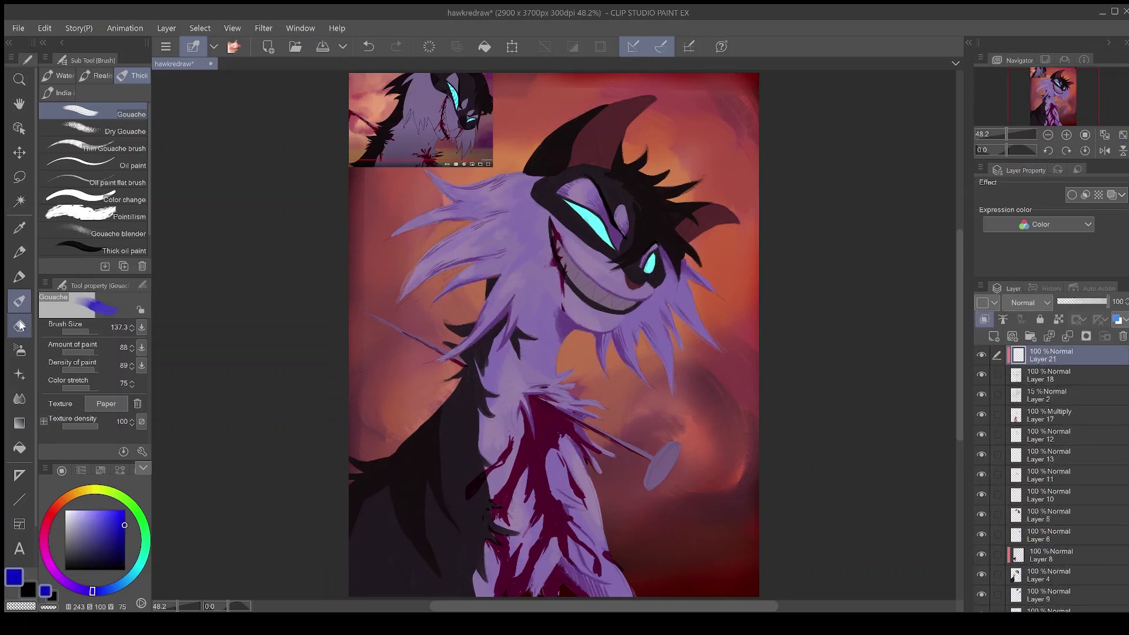
click(20, 350)
click(90, 332)
drag(593, 588, 554, 563)
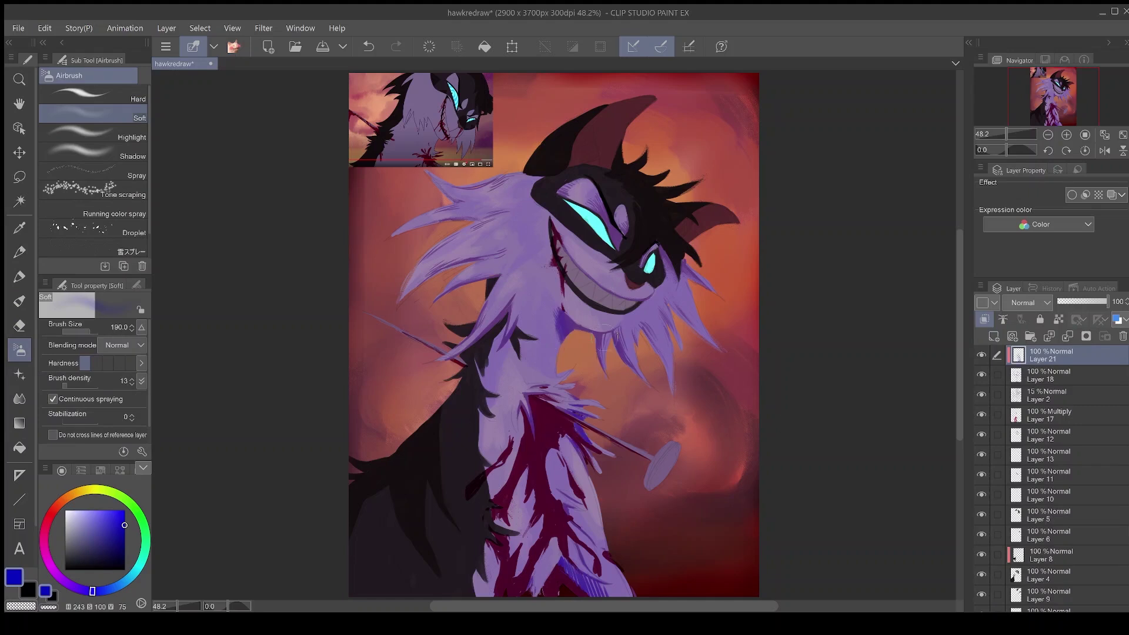
- Set the blue tint layer to Multiply at 60% opacity and save the drawing
scroll(1030, 310, down, 2)
click(1089, 309)
key(ctrl+s)
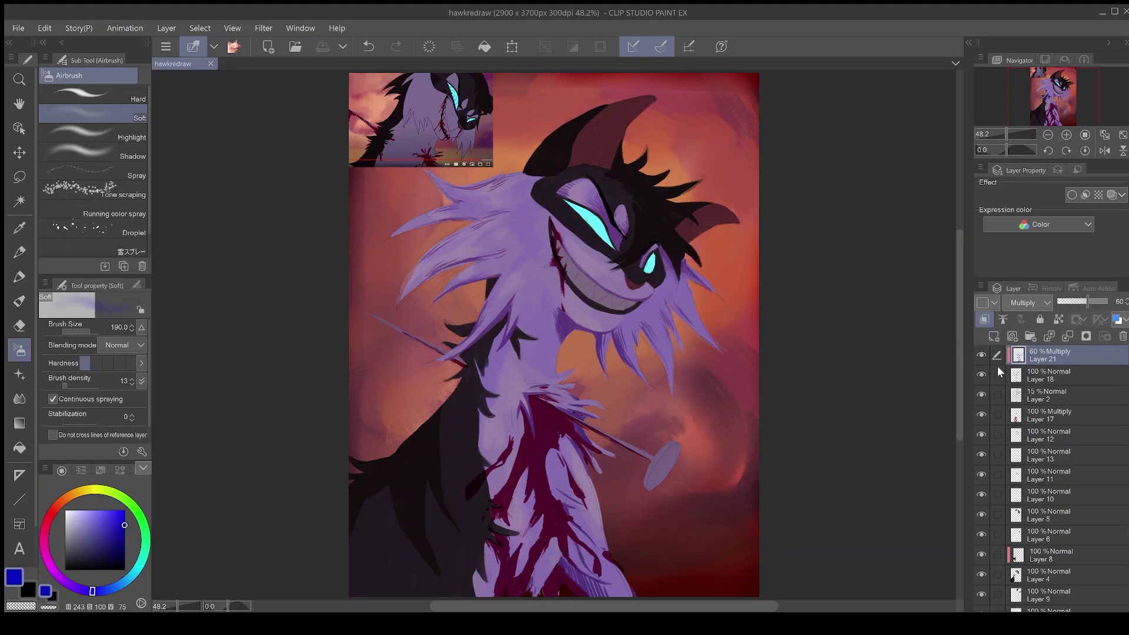
- Add a new clipped layer directly above Layer 8 for the dark body fur
scroll(1012, 503, down, 5)
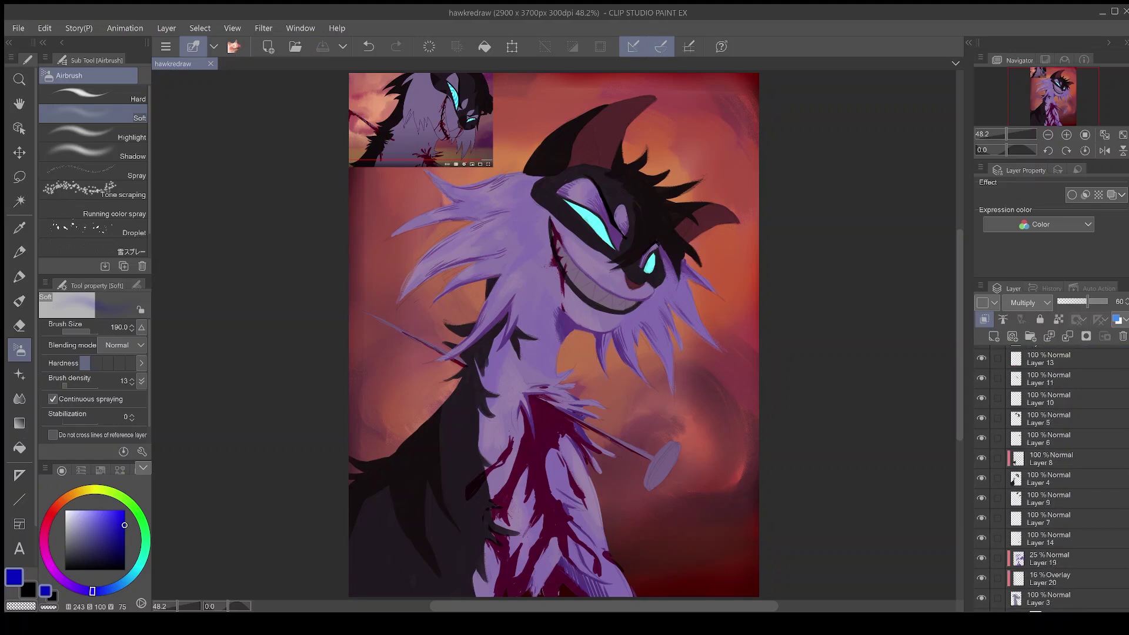
click(981, 480)
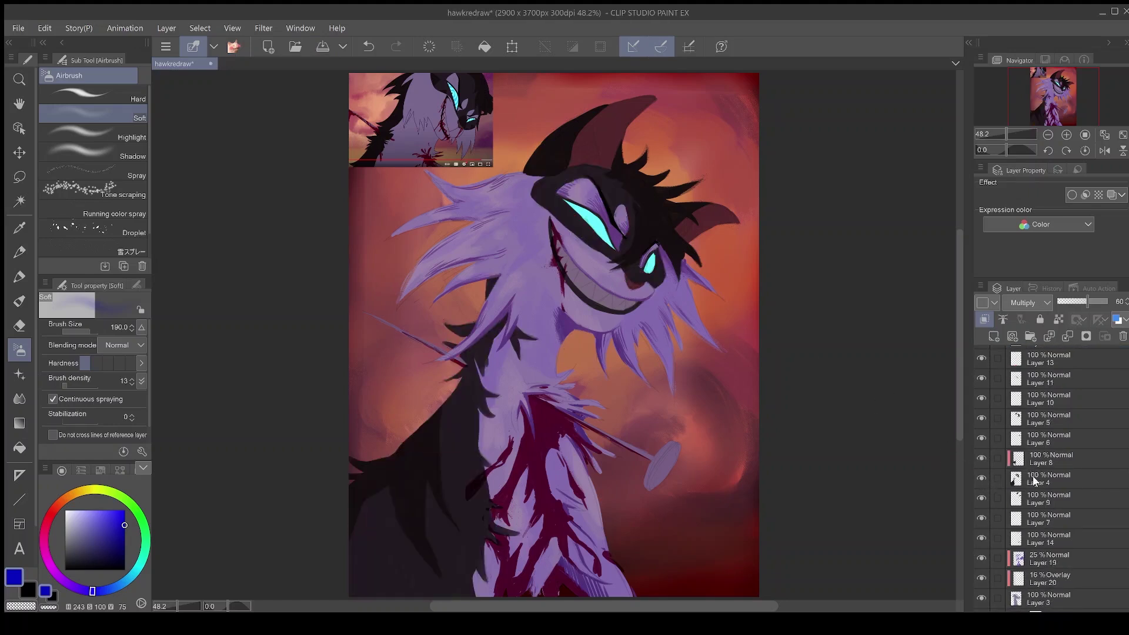
click(1094, 461)
click(994, 336)
click(986, 322)
- Sample a dark colour from the body for the Gouache brush and set the new layer to Multiply at 21% opacity
click(19, 228)
click(355, 543)
click(19, 301)
drag(663, 495, 636, 469)
click(1030, 302)
click(1037, 337)
drag(1077, 302, 1069, 304)
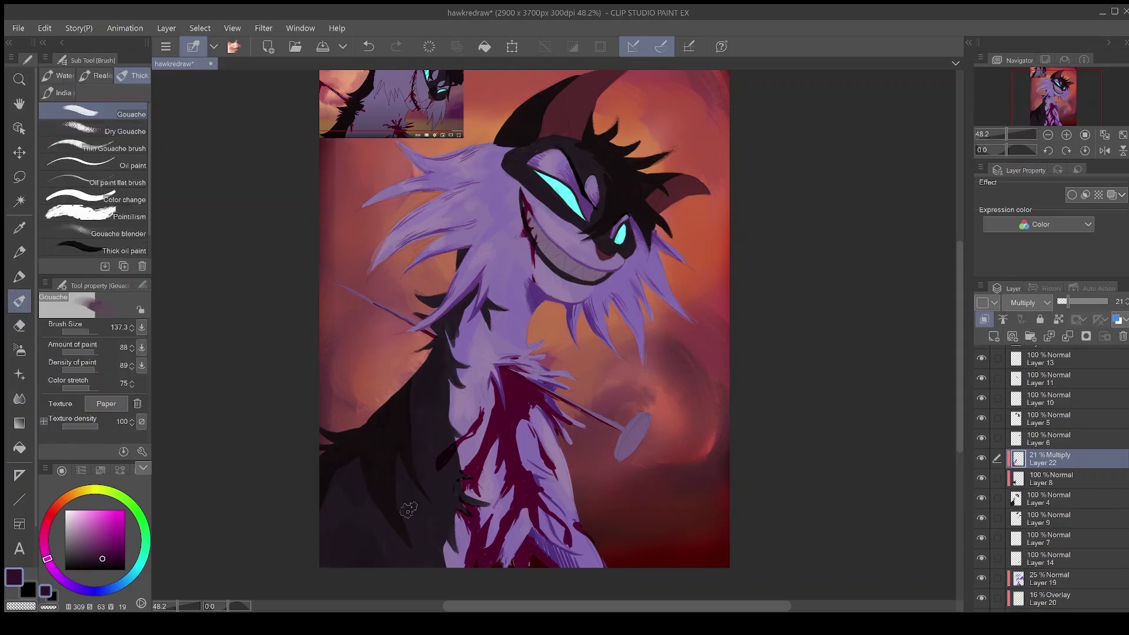
- Paint dark purple shading over the dark body fur, alternating between brush and eraser
key(e)
key(b)
key(e)
key(b)
key(e)
key(b)
- Add a clipped layer at 47% opacity, move it beneath Layer 8, and paint dark purple tones on the body fur
key(ctrl+shift+n)
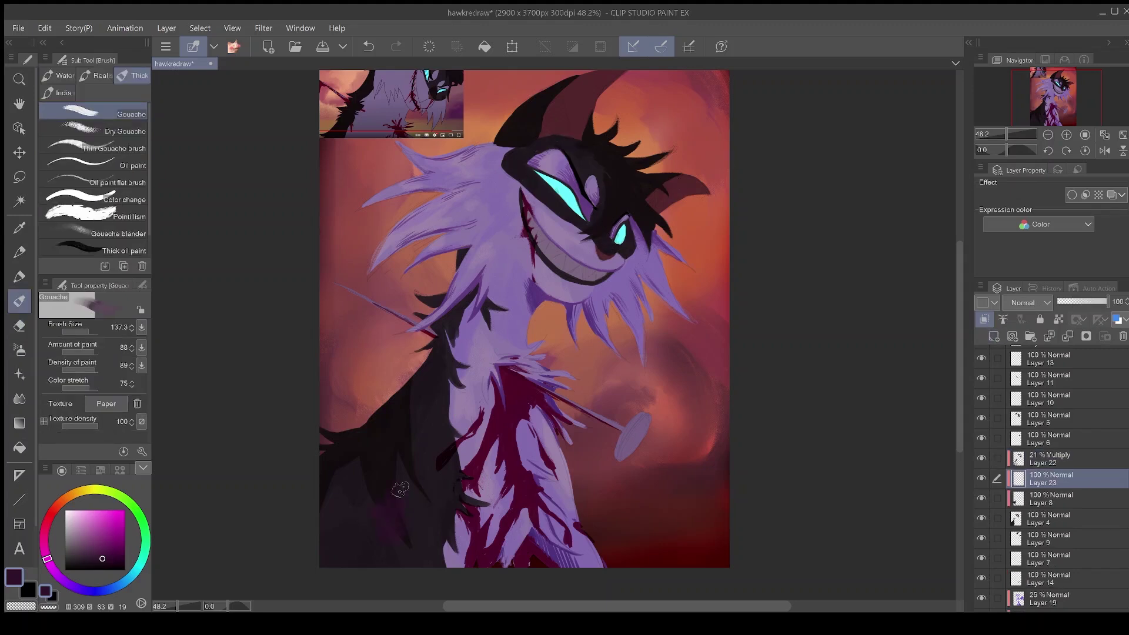
click(1081, 301)
drag(1033, 480, 1023, 505)
key(e)
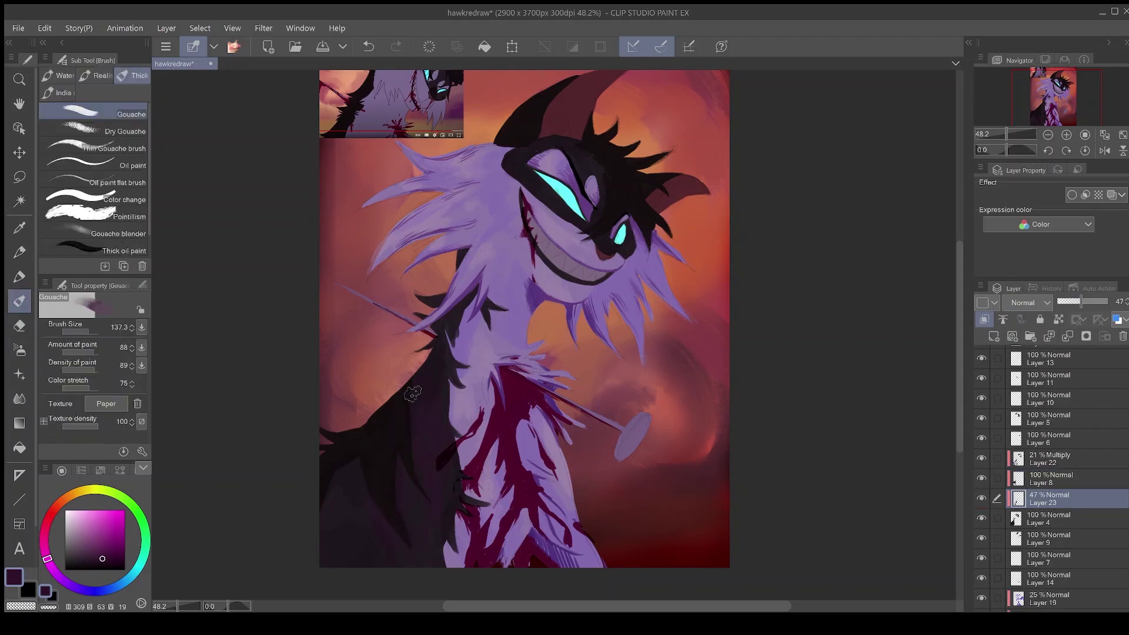
key(b)
- Add a new layer above Layer 21 and choose the Thin Gouache brush
scroll(1050, 424, up, 4)
click(1049, 356)
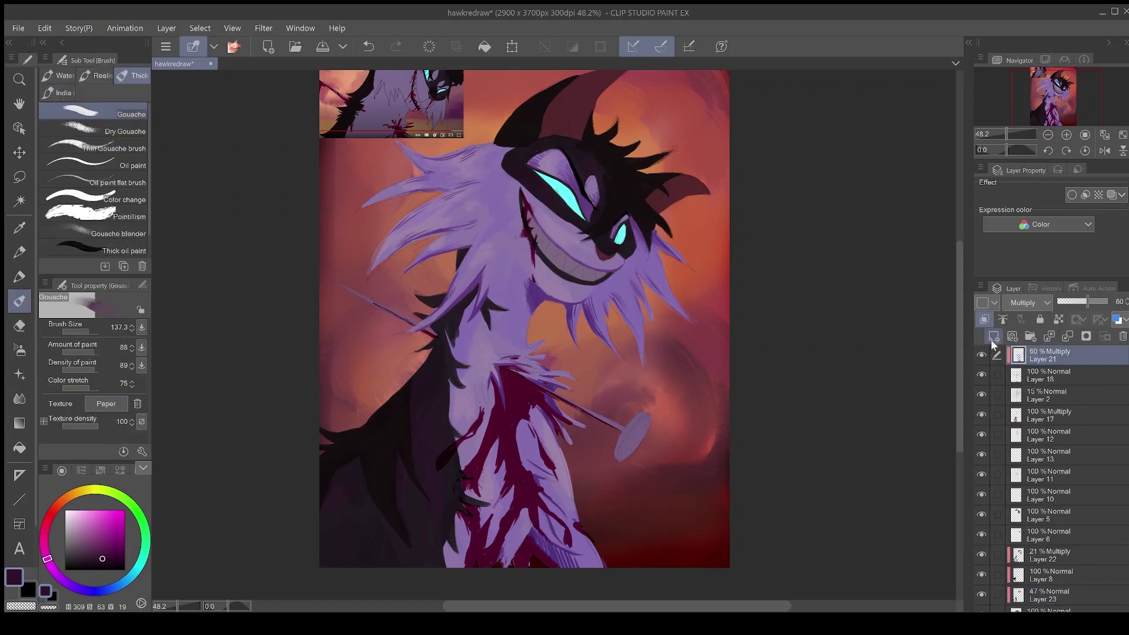
click(994, 337)
click(123, 151)
- Darken the purple to saturation 68, value 11, and paint thin strokes on the black fur tufts along the chest on Layer 24
scroll(482, 511, up, 4)
drag(416, 300, 443, 355)
click(106, 562)
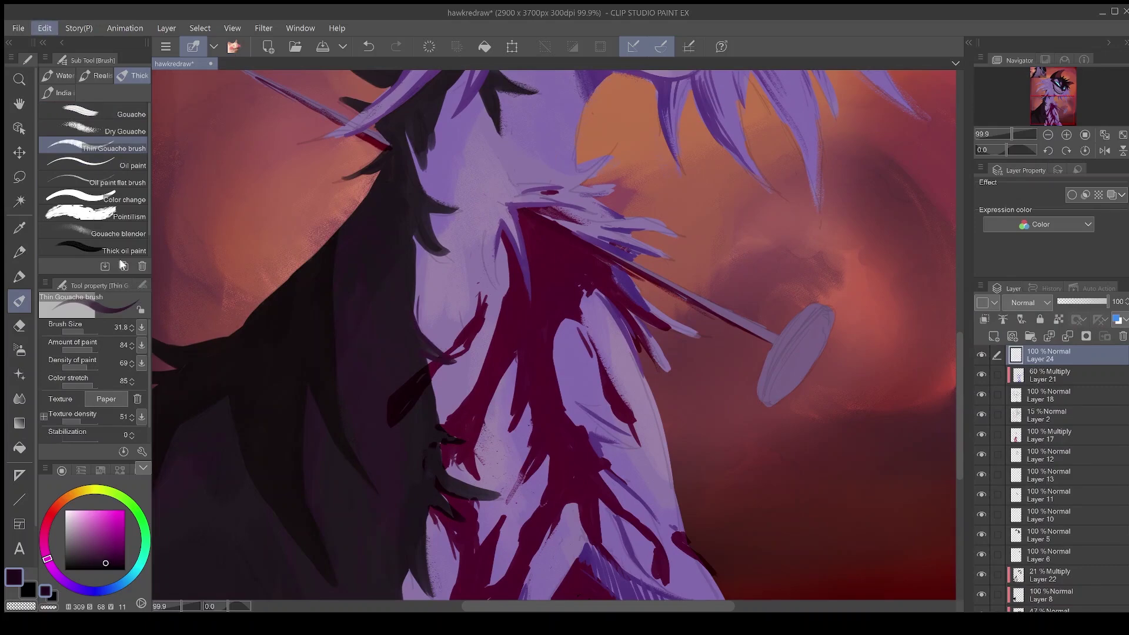
mouse_move(443, 468)
mouse_down()
mouse_move(511, 493)
mouse_move(556, 337)
mouse_up()
drag(512, 382, 566, 405)
drag(496, 440, 517, 476)
drag(506, 423, 516, 474)
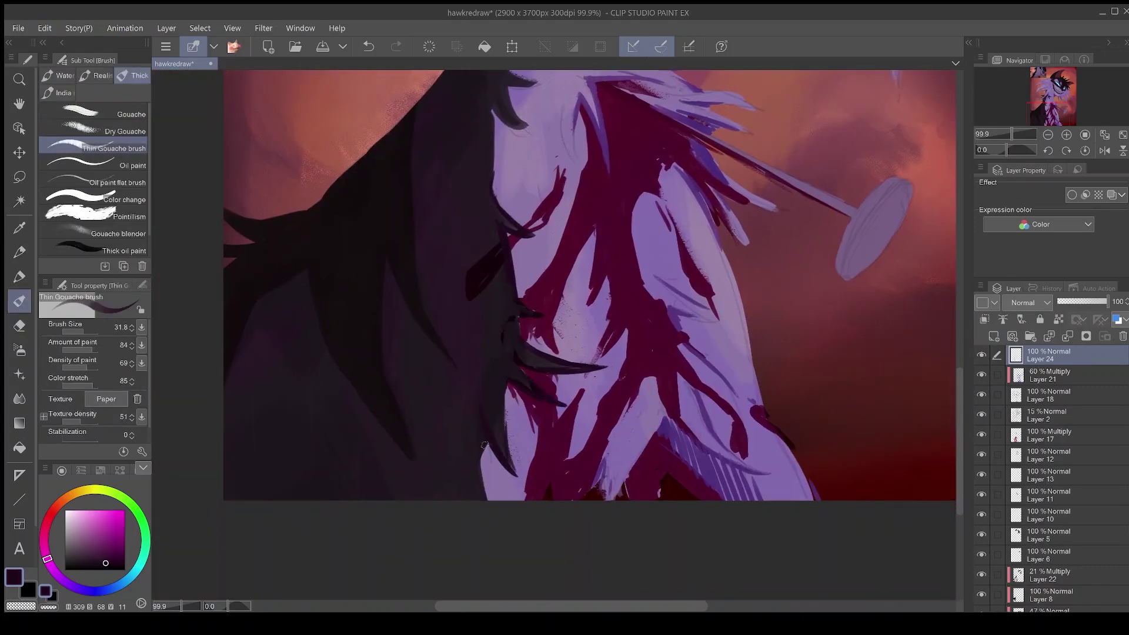
- Paint short dark hatch strokes on the black fur of the back and flank, and undo the last stroke
drag(468, 350, 565, 451)
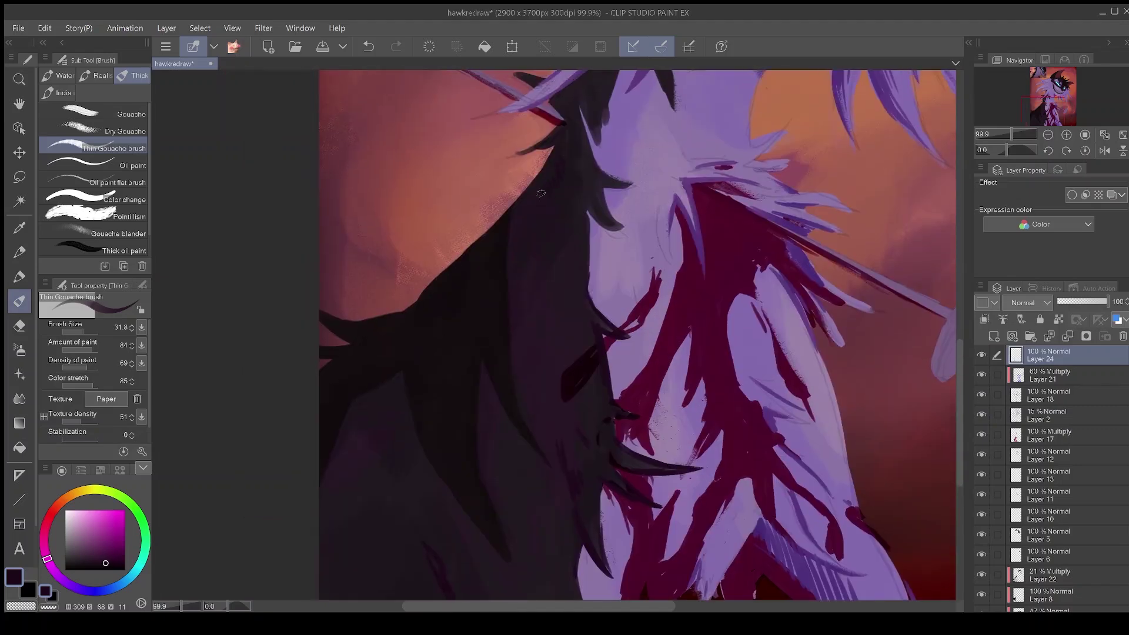
drag(471, 304, 481, 234)
drag(418, 464, 442, 486)
key(e)
key(b)
drag(445, 529, 428, 506)
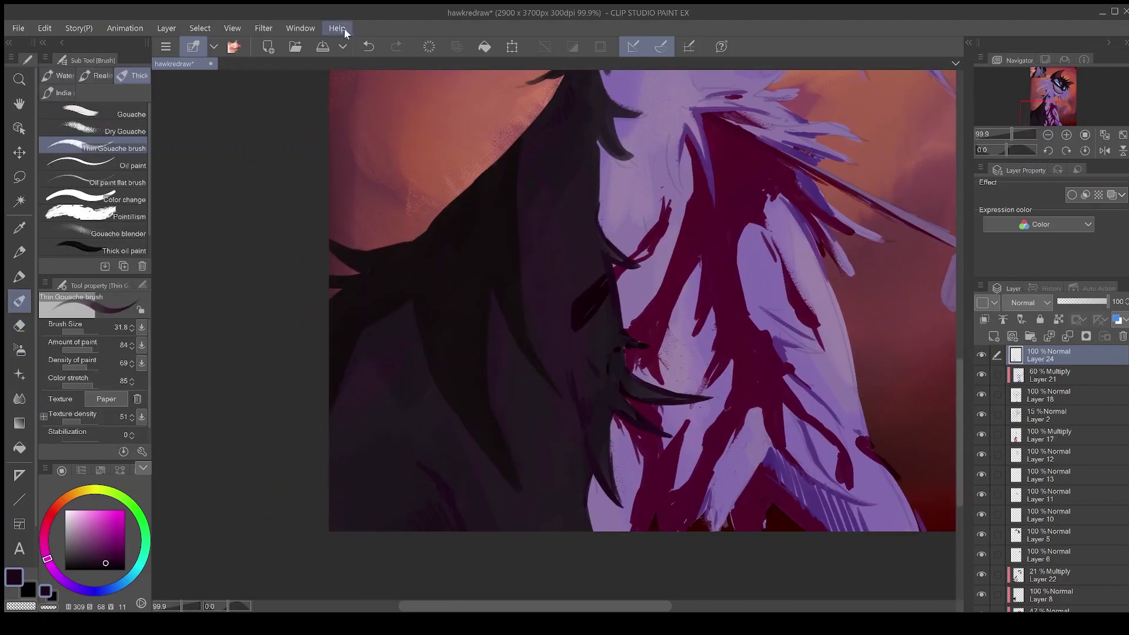
click(368, 47)
scroll(351, 346, down, 3)
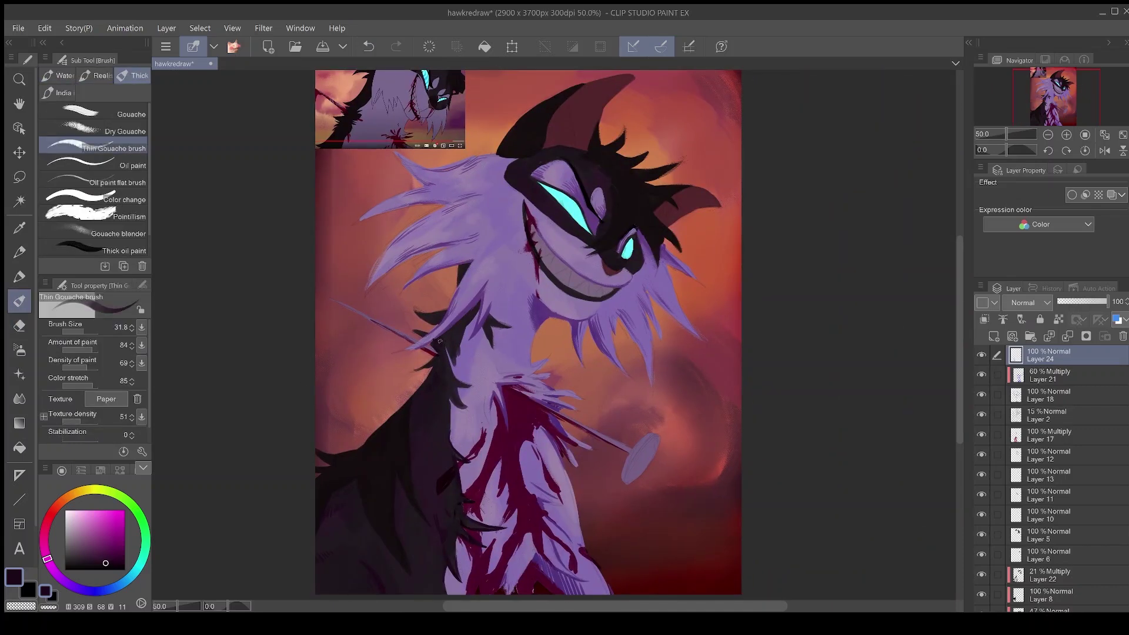
- Refine the thin dark strokes on the neck tufts and head, alternating brush and eraser, and save the drawing
scroll(434, 339, up, 3)
key(e)
key(e)
key(e)
key(e)
key(e)
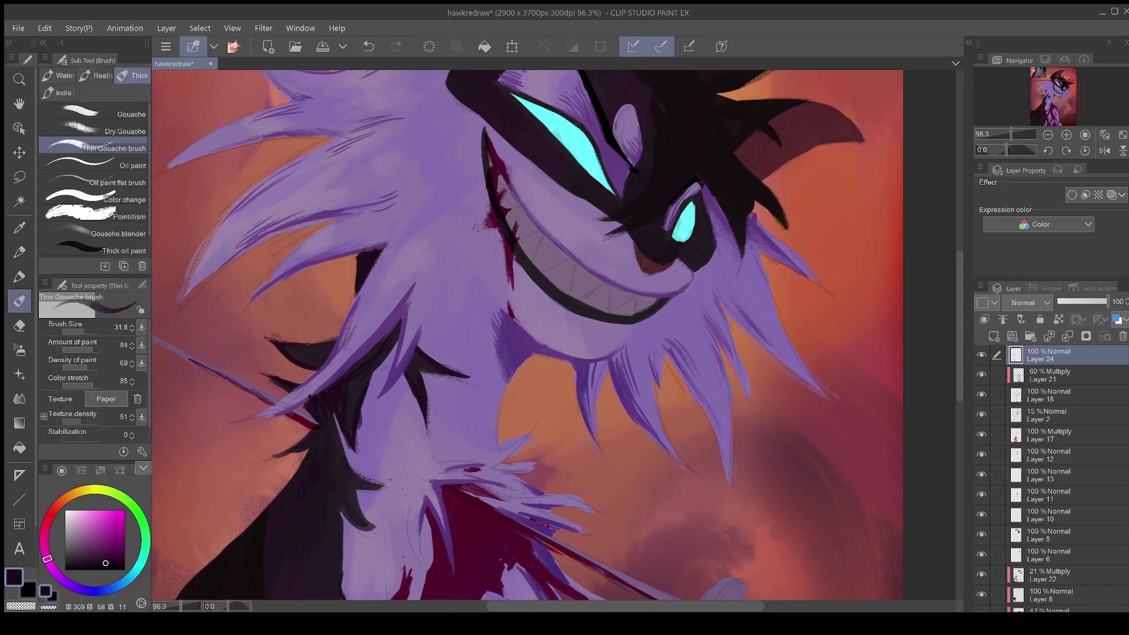
drag(529, 365, 573, 290)
key(e)
key(b)
drag(383, 428, 427, 457)
key(e)
key(b)
mouse_move(529, 247)
mouse_down()
mouse_move(455, 393)
mouse_move(450, 441)
mouse_up()
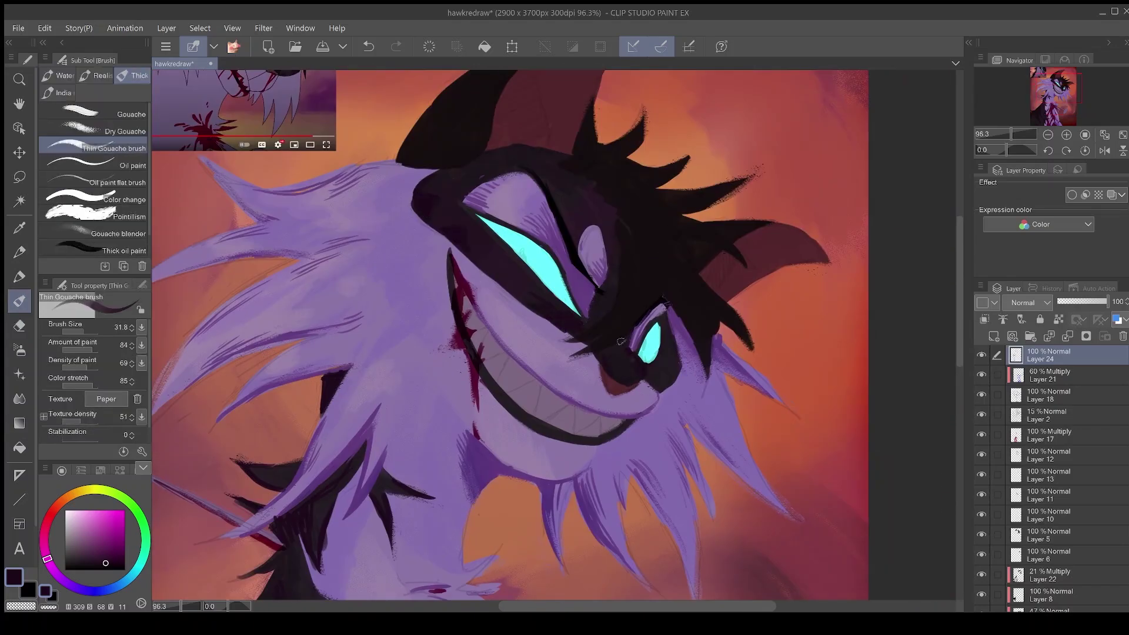
scroll(549, 288, down, 3)
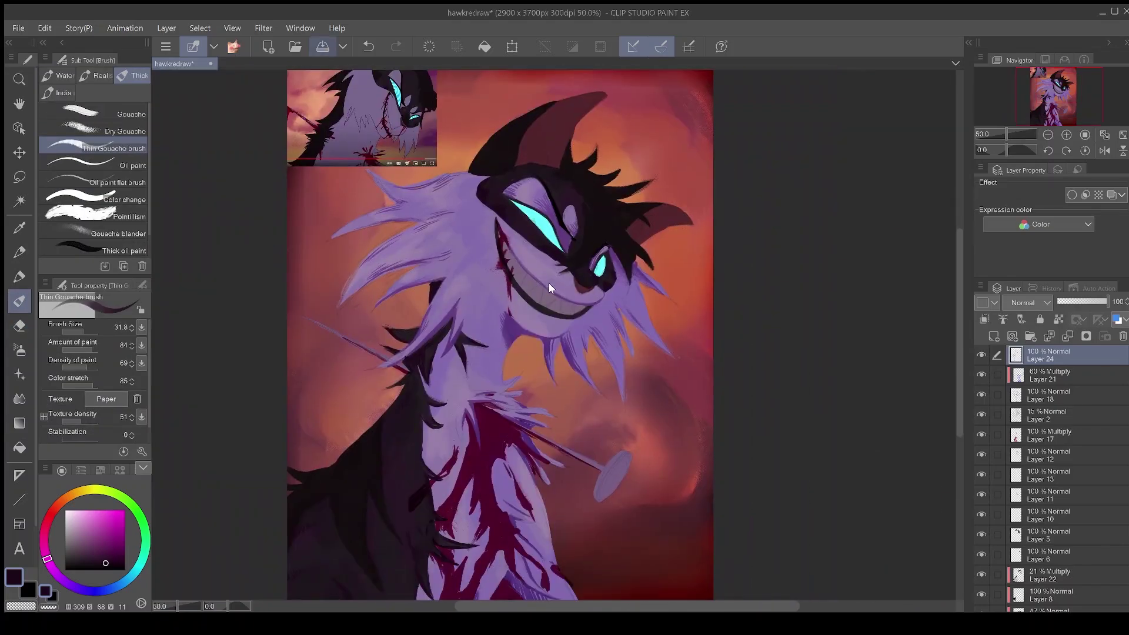
key(ctrl+s)
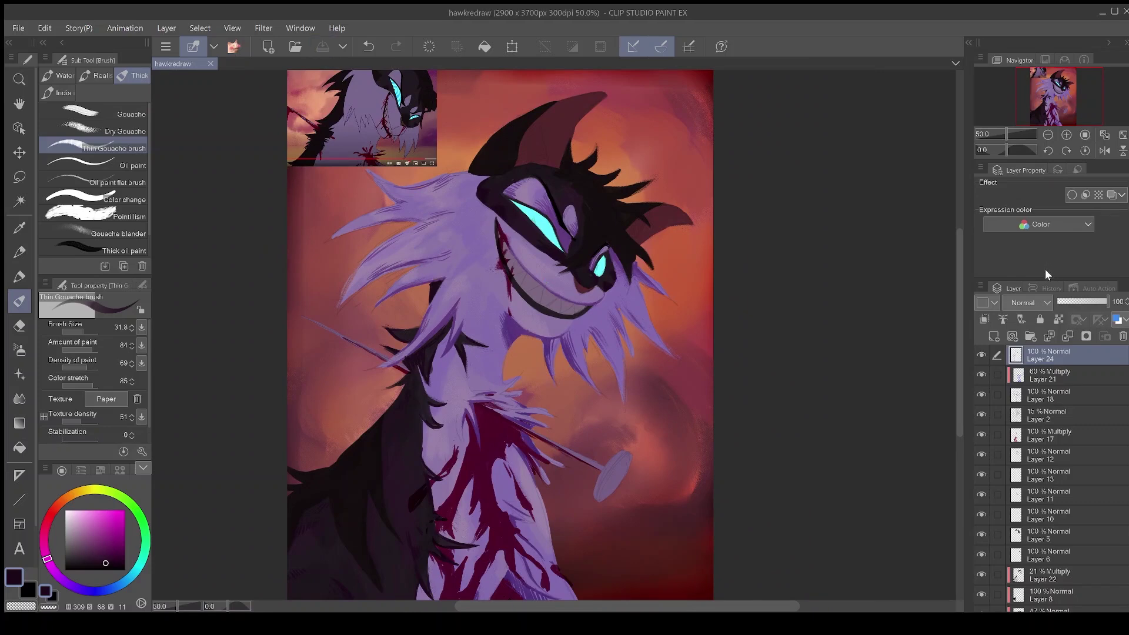
- Add a new layer above Layer 24 and paint dark red strokes along the edge of the back fur
key(ctrl+shift+n)
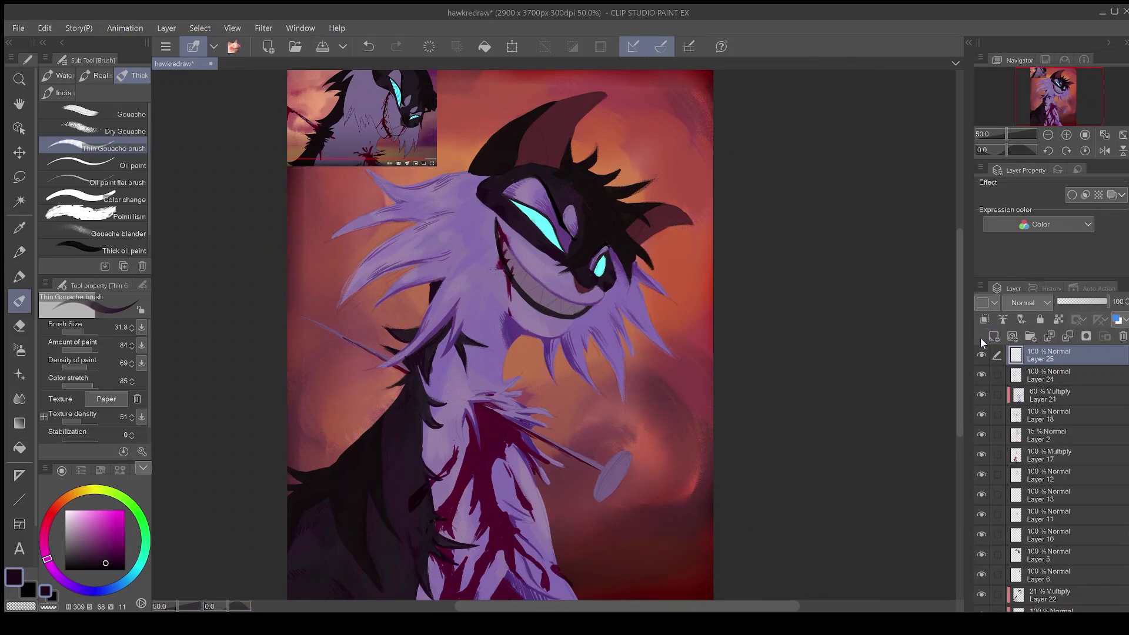
alt+click(591, 231)
click(122, 557)
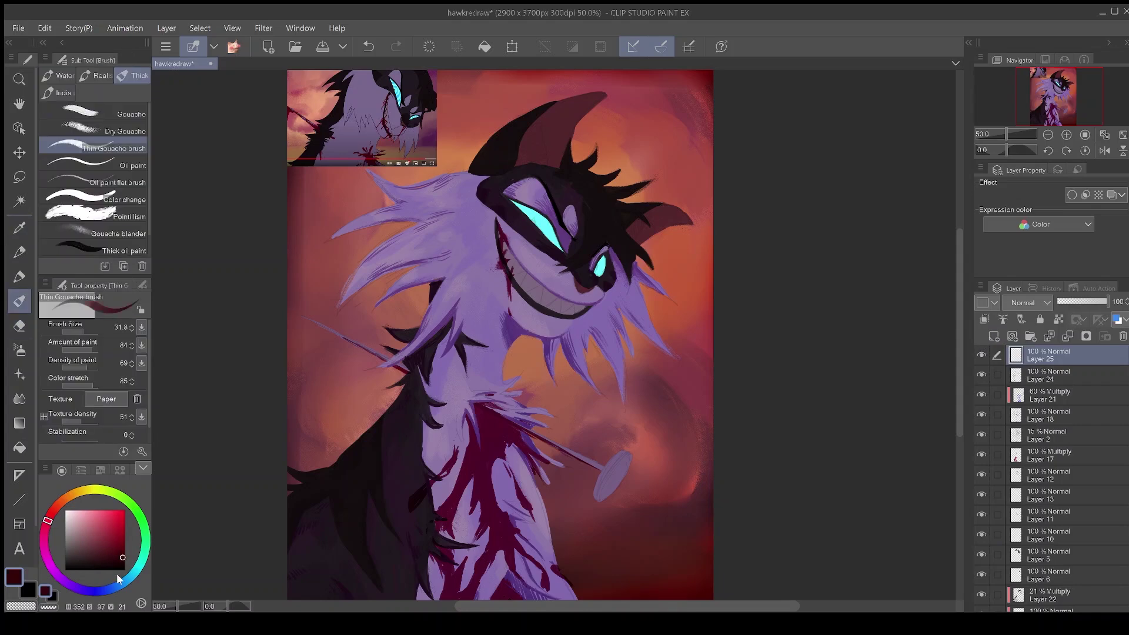
scroll(278, 568, up, 4)
drag(300, 311, 338, 329)
drag(407, 315, 445, 279)
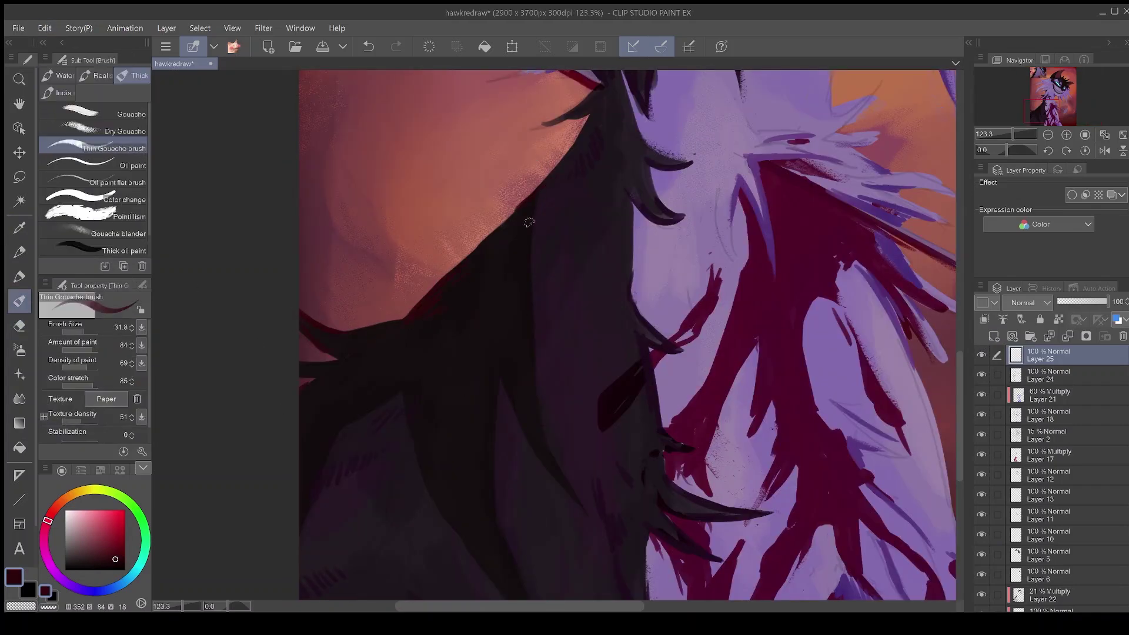
- Erase the blood blotch over the dark body fur on Layer 17 and return to Layer 25 with the brush
scroll(529, 222, down, 3)
click(1023, 457)
key(e)
drag(480, 514, 457, 539)
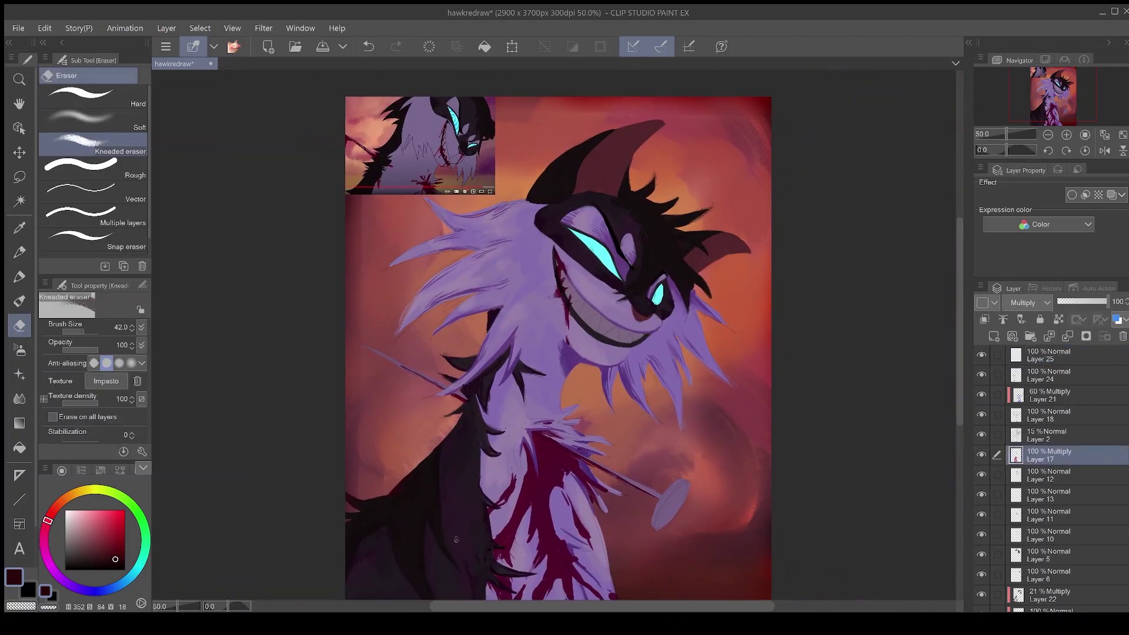
key(b)
click(1030, 358)
- Paint dark red strands on the forelock and the hair spikes around the smaller eye
scroll(689, 161, up, 3)
drag(626, 447, 497, 527)
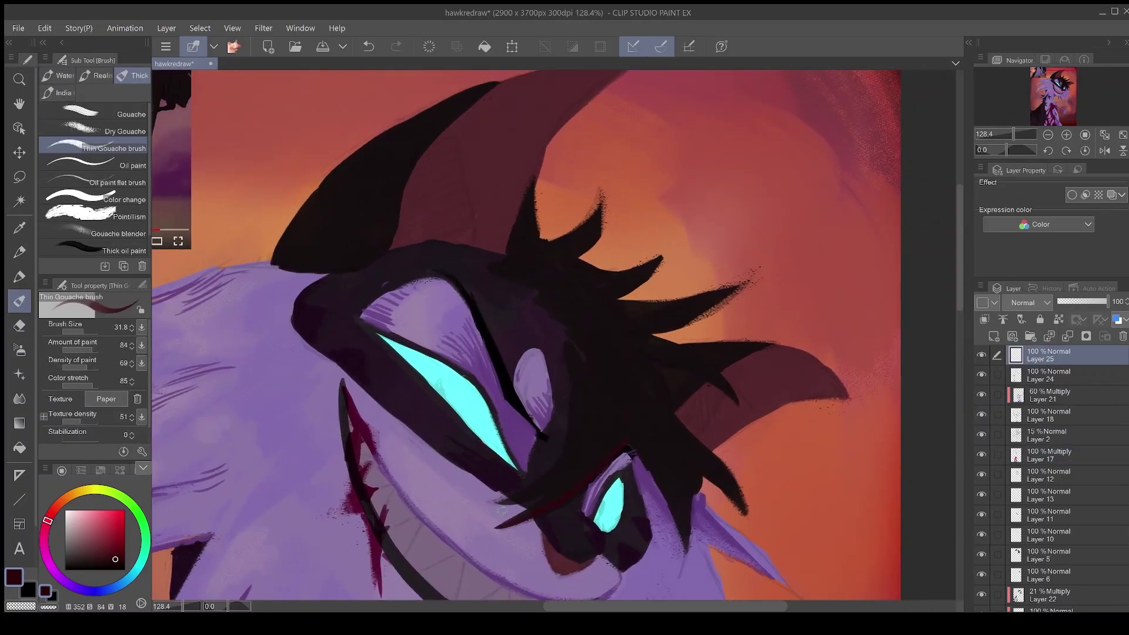
scroll(501, 510, up, 2)
drag(402, 409, 501, 379)
key(e)
key(b)
drag(689, 469, 693, 398)
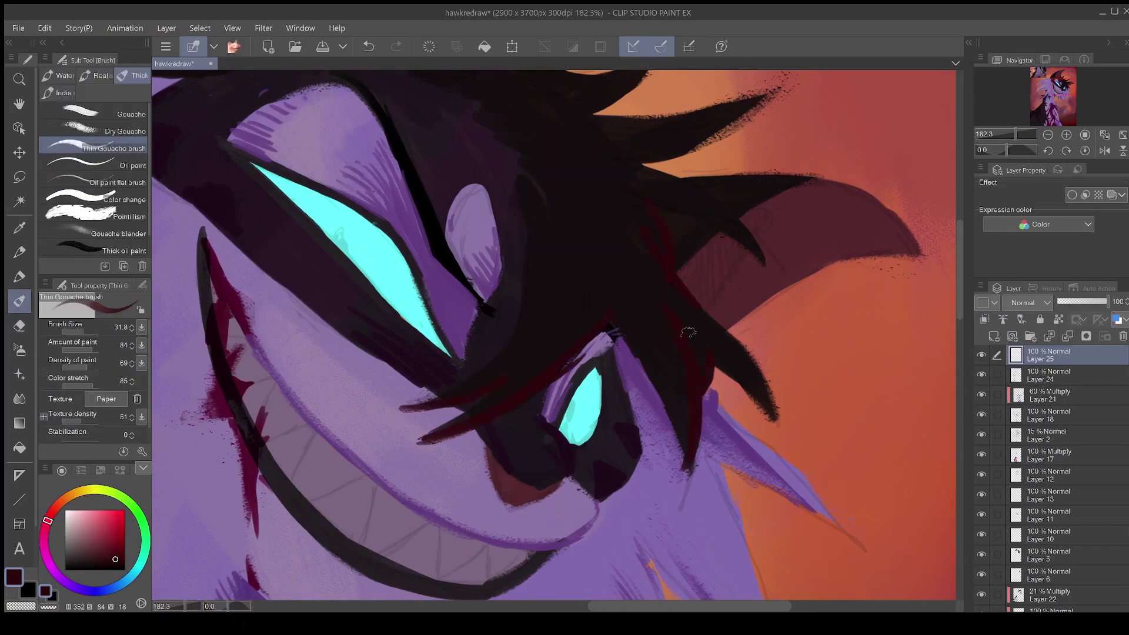
- Paint dark red strands across the crown and the upper hair spikes
drag(599, 293, 607, 415)
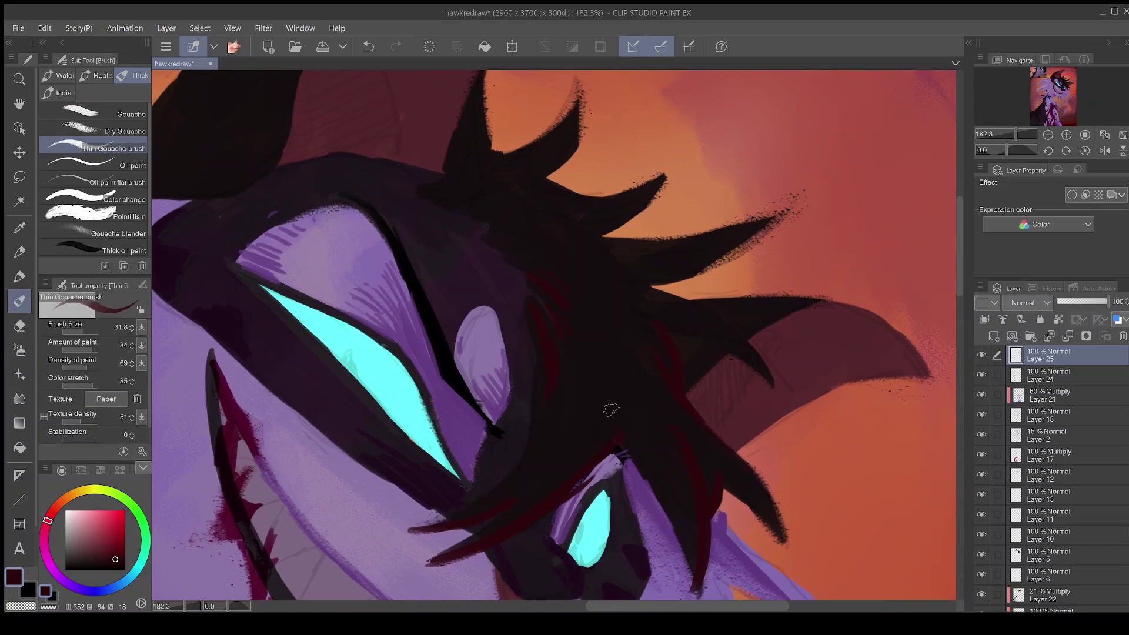
drag(662, 321, 730, 341)
drag(637, 278, 745, 340)
drag(497, 155, 493, 88)
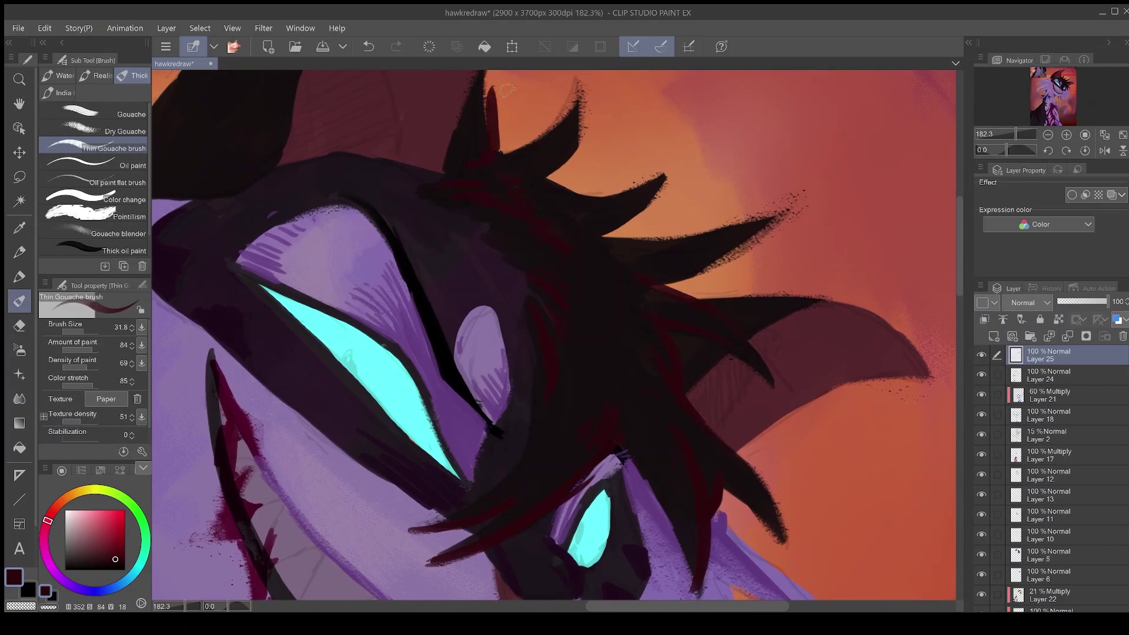
scroll(695, 158, down, 5)
key(e)
key(b)
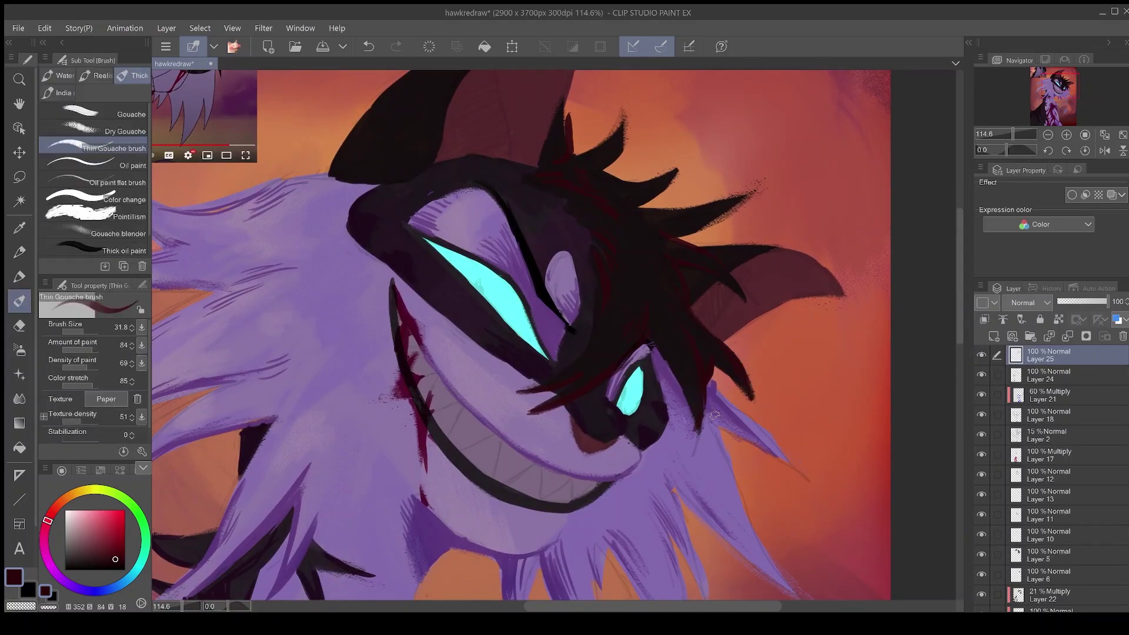
- Clean up the red strokes on the upper hair and paint dark red strokes along the large ear
drag(589, 342, 585, 422)
key(e)
drag(567, 192, 570, 232)
key(b)
mouse_move(377, 264)
mouse_down()
mouse_move(441, 215)
mouse_move(476, 140)
mouse_up()
key(e)
key(b)
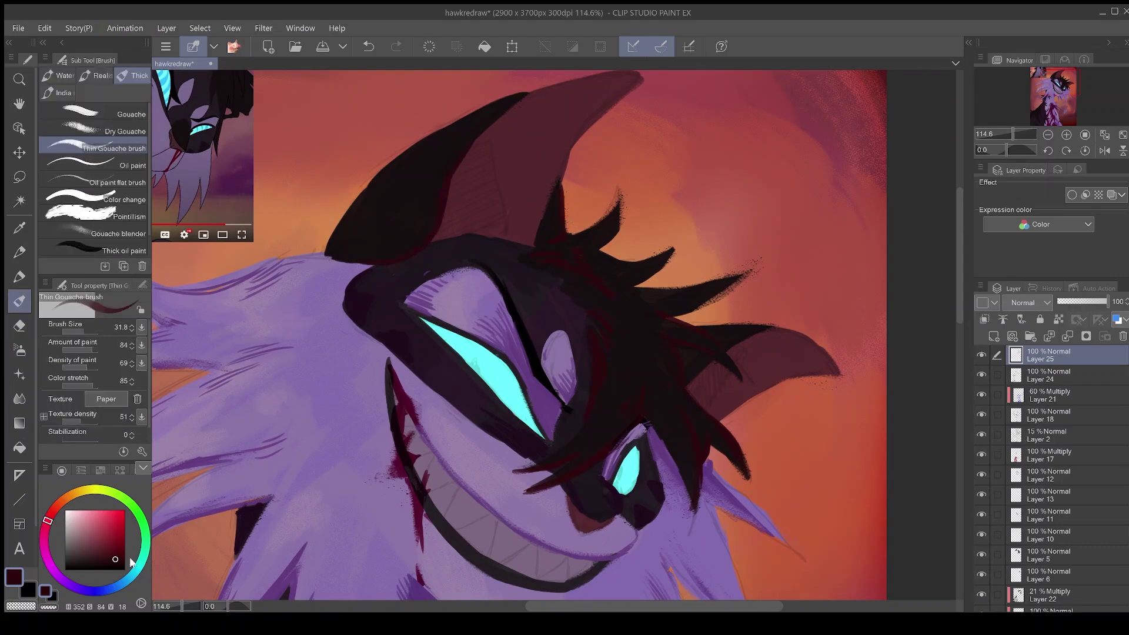
- Recolour the hair strands to dark plum (hue 335, saturation 50, value 16), add strokes to the upper spikes, and undo the last two actions
click(90, 557)
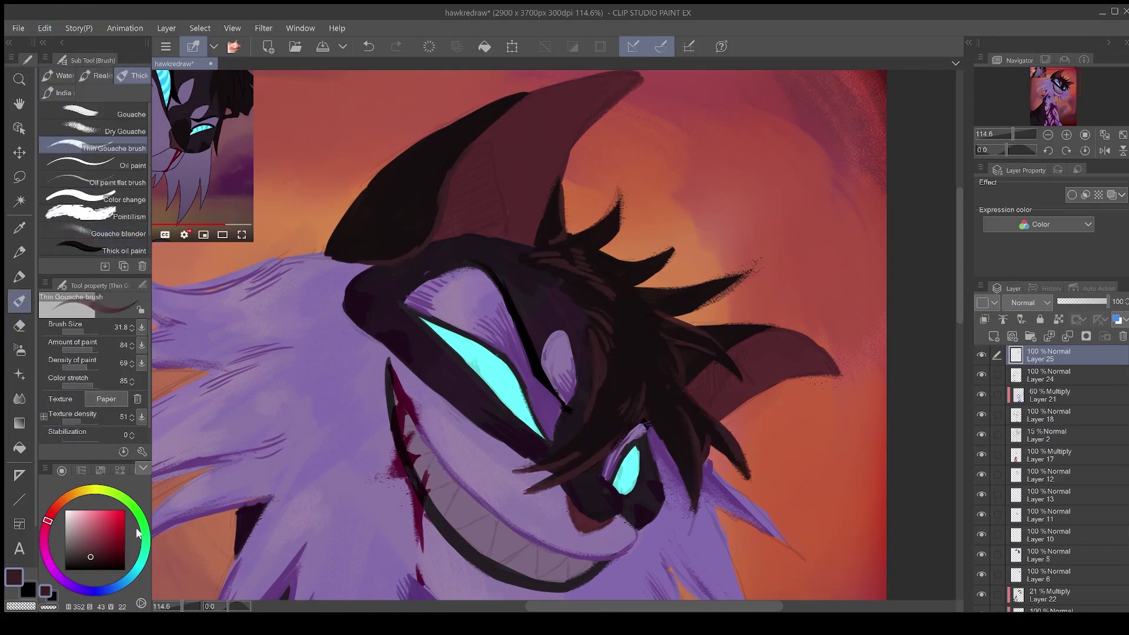
key(e)
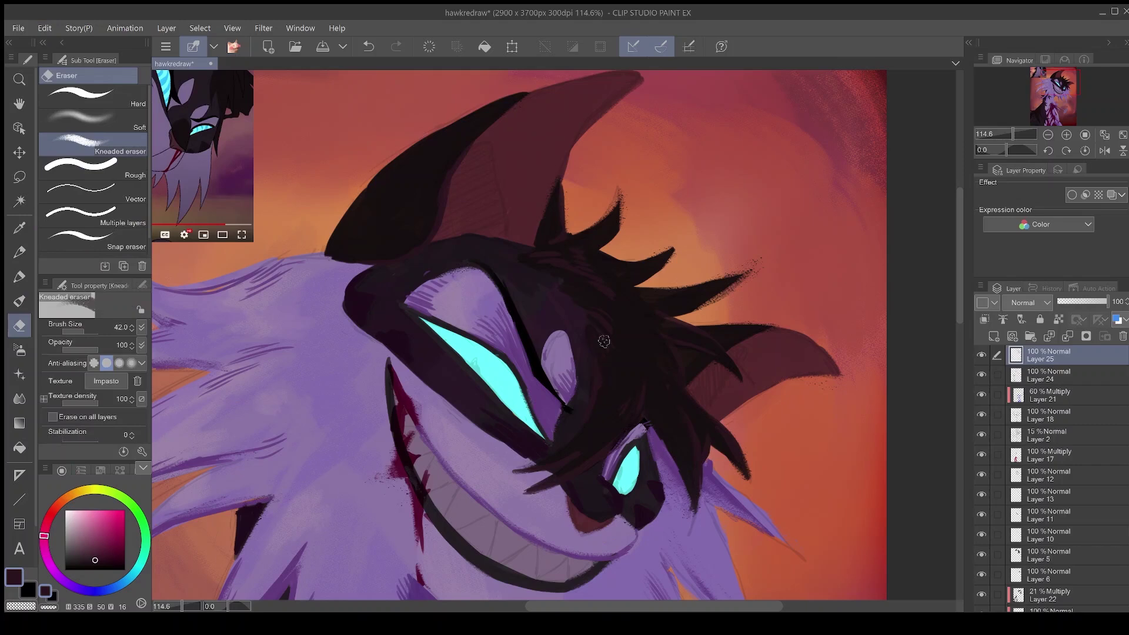
key(b)
mouse_move(601, 248)
mouse_down()
mouse_move(619, 233)
mouse_move(631, 185)
mouse_move(620, 188)
mouse_up()
key(e)
key(b)
key(e)
key(b)
key(ctrl+z)
key(ctrl+z)
- Extend the hair spikes beside the smaller ear with dark plum strokes, cleaning them up with the eraser
drag(654, 273, 680, 243)
key(e)
key(b)
key(e)
key(b)
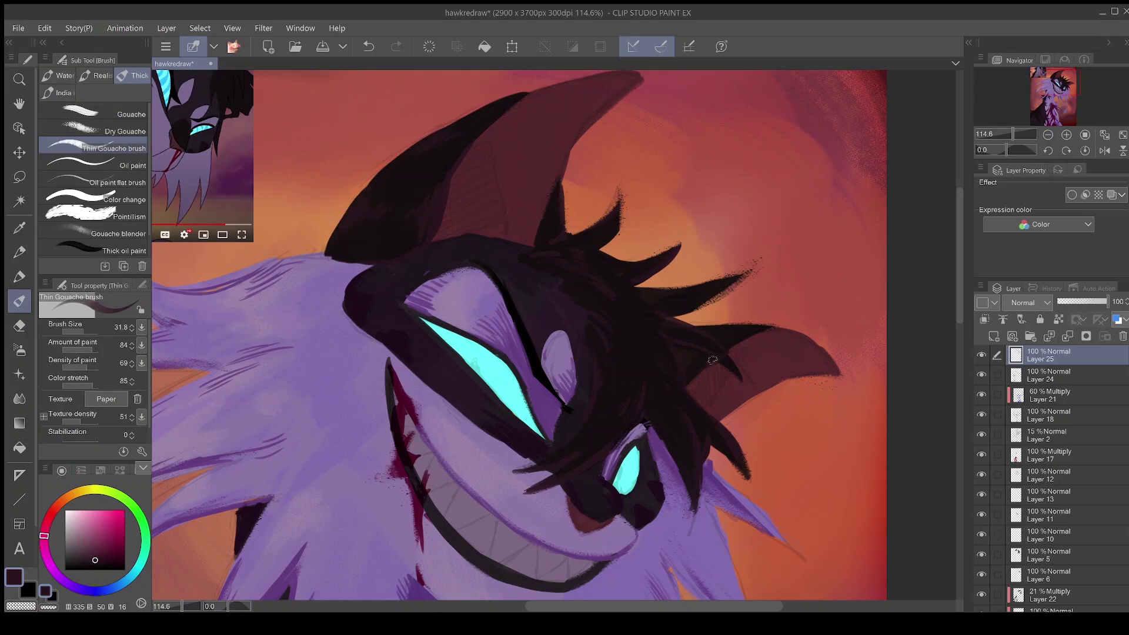
- Add a clipped layer above Layer 5 and paint deep plum shading (saturation 92, value 15) on the head at brush size 51.8
scroll(691, 387, down, 4)
click(982, 510)
click(983, 551)
click(983, 551)
click(1030, 556)
click(994, 336)
click(985, 319)
click(119, 561)
key(bracketright)
key(bracketright)
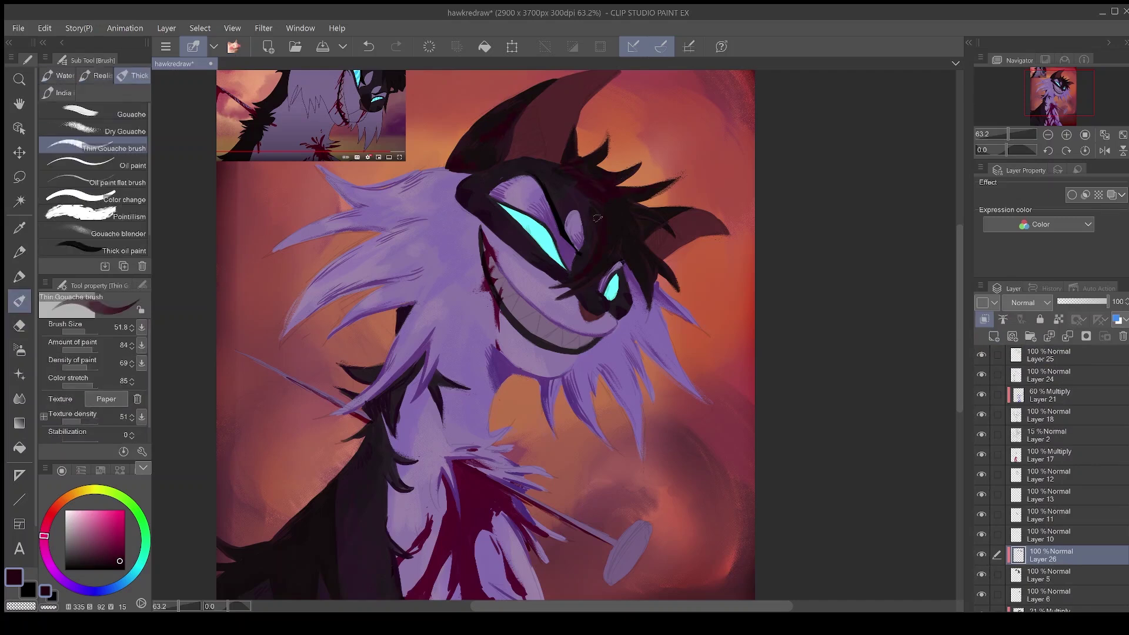
- Set Layer 26 to Multiply at 100% opacity and toggle its visibility to compare the shading
click(1030, 341)
drag(1091, 302, 1120, 312)
scroll(627, 101, down, 3)
click(982, 554)
click(982, 554)
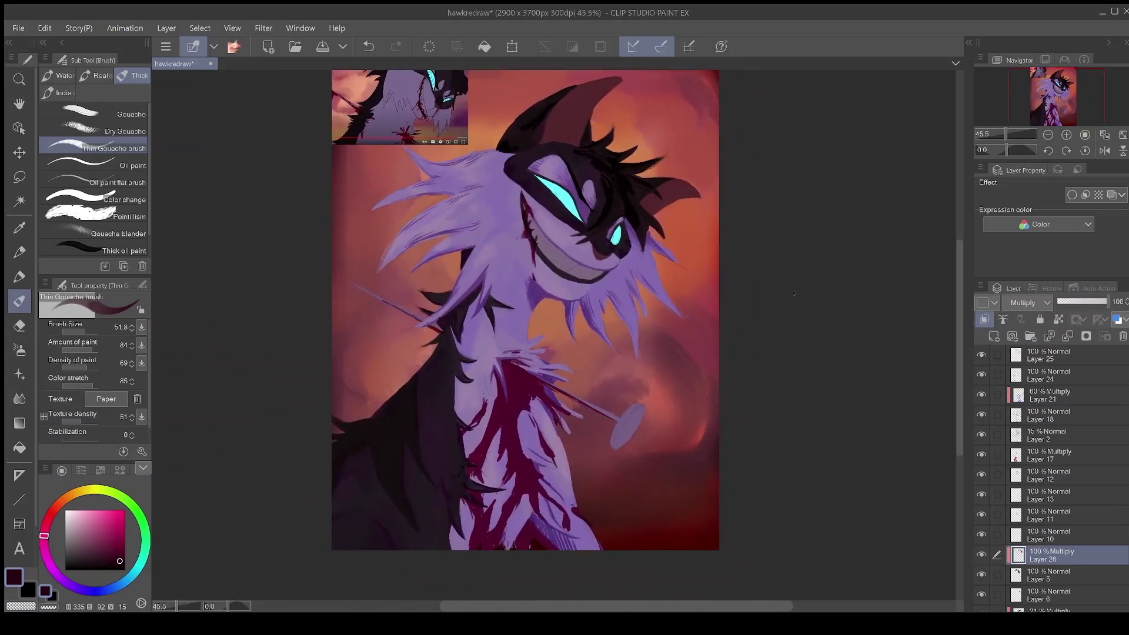
- Add a clipped Multiply layer above Layer 6 and continue the dark shading on the head and ear on Layer 26
key(e)
key(b)
click(1038, 595)
key(ctrl+shift+n)
click(1030, 303)
click(1032, 347)
click(1051, 556)
key(e)
key(b)
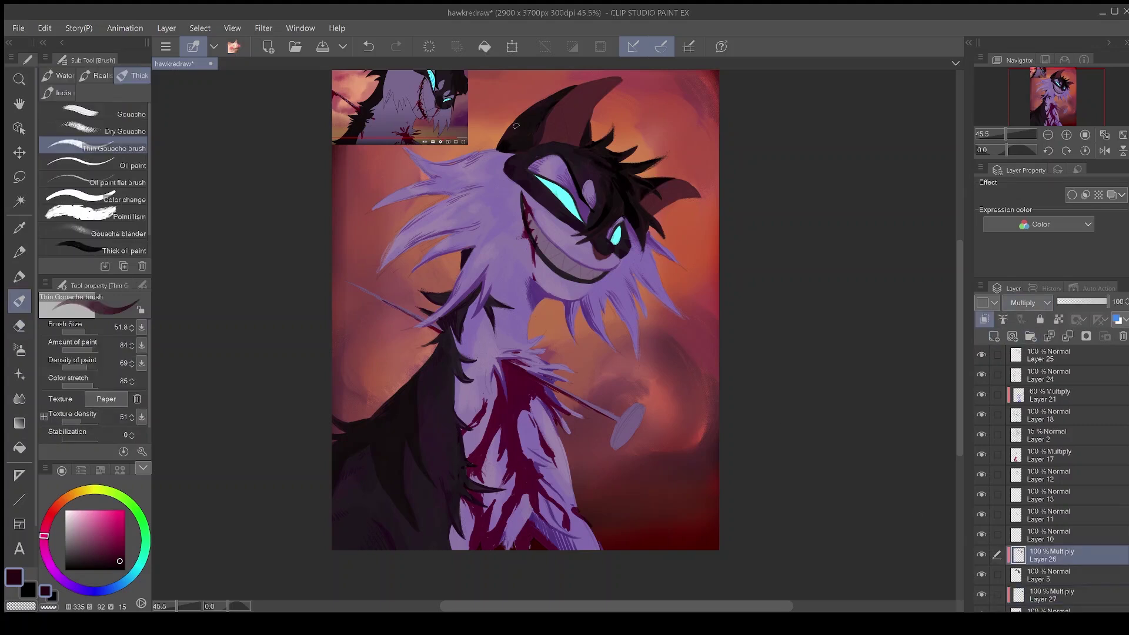
- Add a clipped layer above Layer 5 and move it above Layer 26
click(1034, 573)
key(ctrl+shift+n)
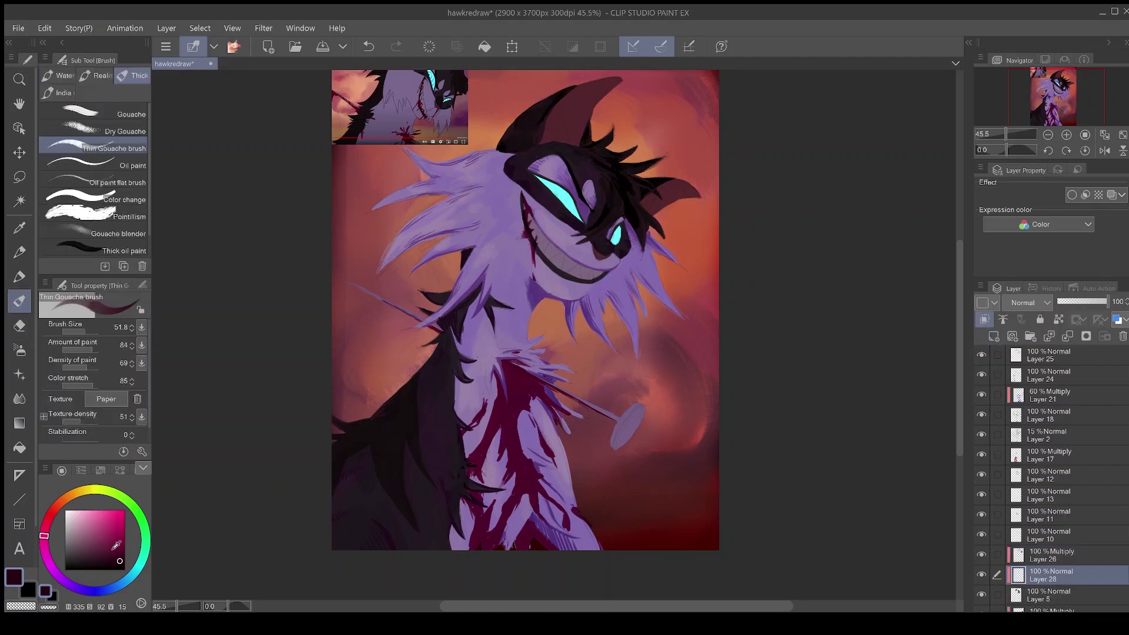
scroll(646, 219, up, 10)
drag(1039, 575, 1039, 552)
- Paint mauve highlight strands (saturation 52, value 33) on the hair and large ear on Layer 28 at 50% opacity
drag(565, 283, 552, 324)
drag(619, 289, 621, 333)
drag(624, 287, 610, 236)
mouse_move(647, 178)
mouse_down()
mouse_move(624, 189)
mouse_move(608, 238)
mouse_up()
drag(594, 236, 579, 264)
drag(573, 205, 554, 321)
mouse_move(280, 191)
mouse_down()
mouse_move(259, 223)
mouse_move(302, 189)
mouse_up()
drag(331, 178, 334, 195)
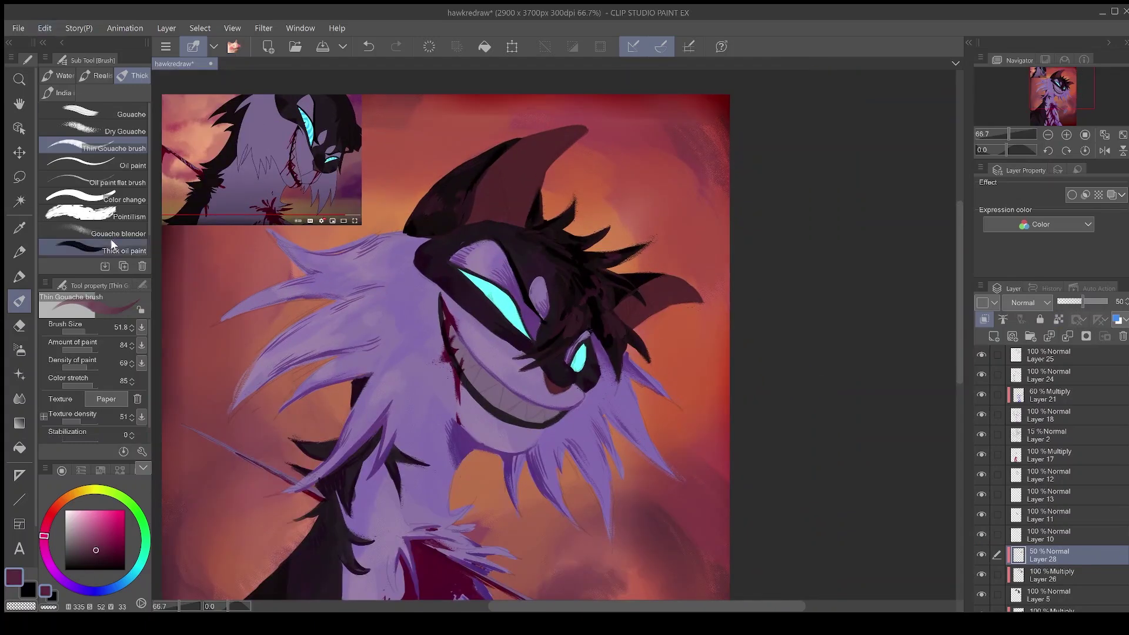
- Compare the highlights by toggling Layer 28, and set the layer to Add (Glow) at 100% opacity
key(e)
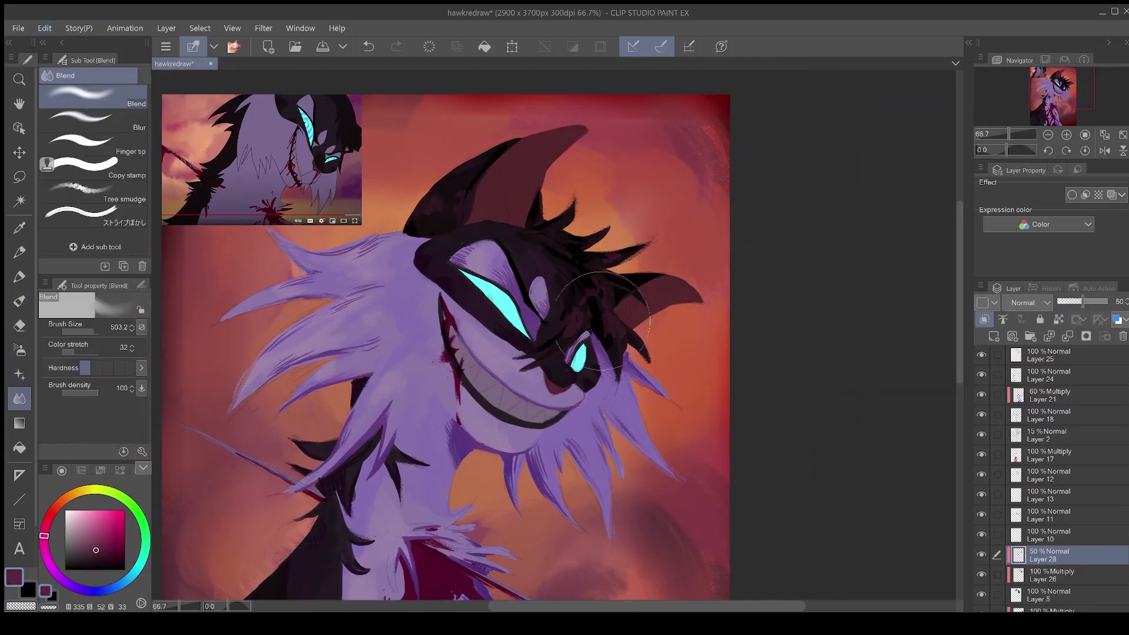
key(b)
click(981, 555)
click(981, 555)
click(1027, 303)
click(1022, 456)
drag(1074, 302, 1114, 307)
key(e)
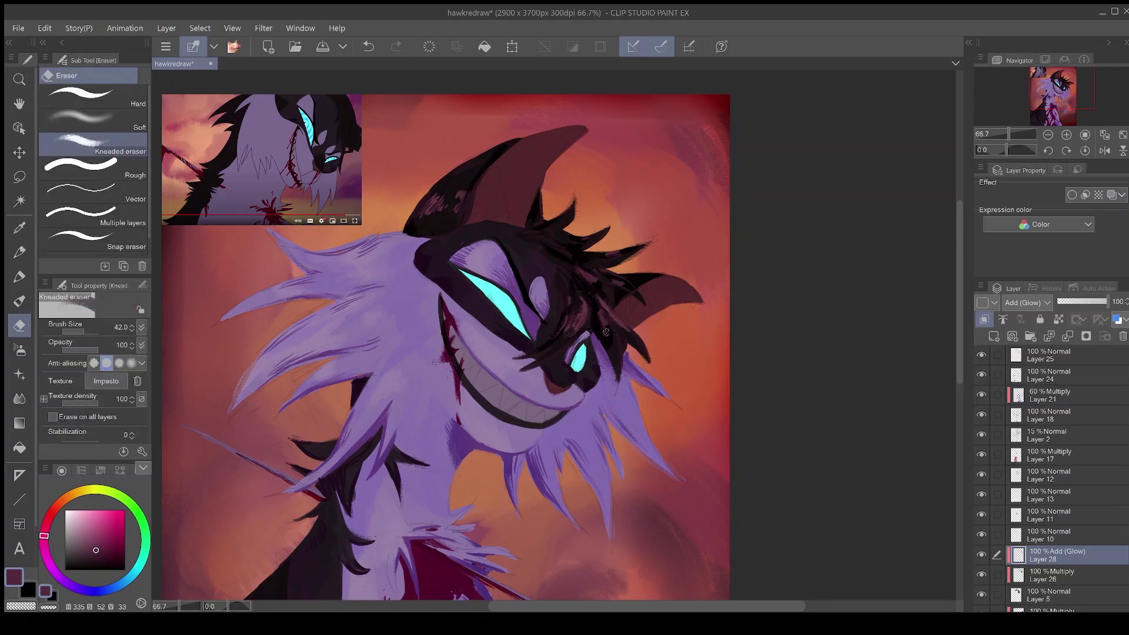
- Refine the glowing highlights on the hair and large ear, alternating brush and eraser
key(b)
key(e)
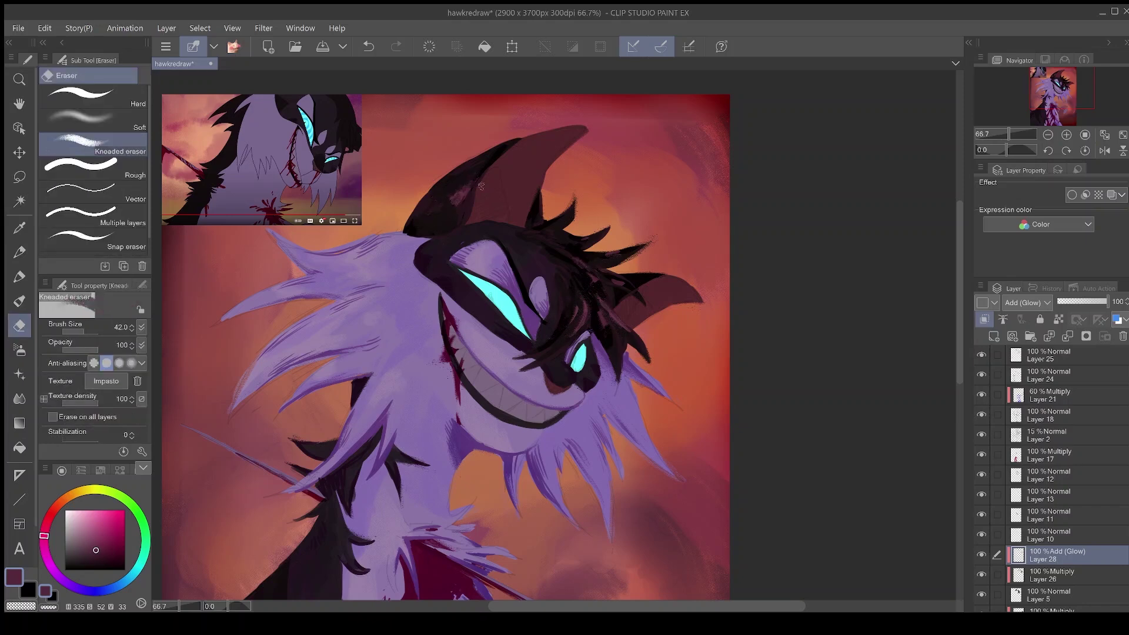
key(b)
drag(463, 192, 441, 202)
key(e)
key(b)
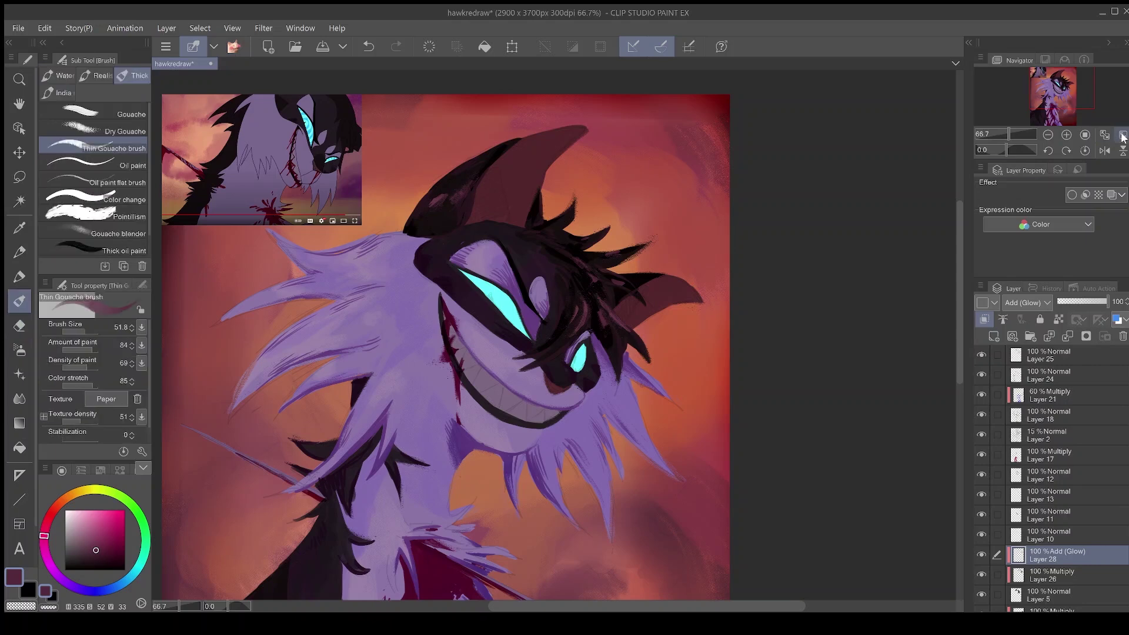
- Lower the opacity of Layer 28 to 39% and select Layer 25
click(1123, 135)
click(1077, 302)
click(1049, 361)
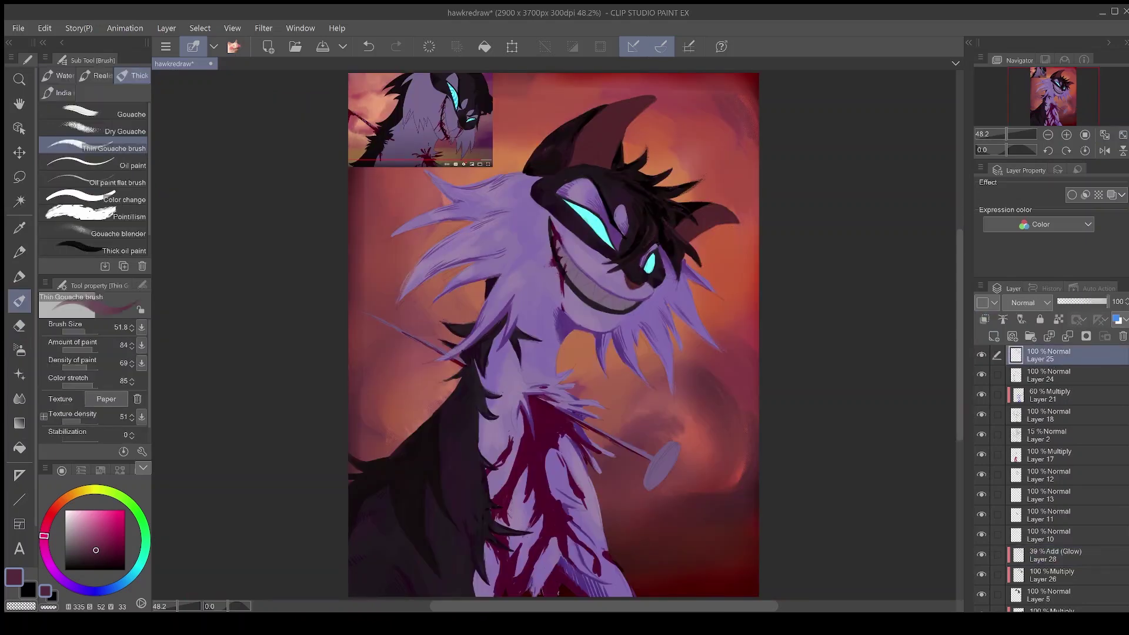
- Add a new layer above Layer 25 and paint black strands over the forelock and hair around the eyes
click(994, 336)
click(125, 570)
scroll(687, 228, up, 5)
mouse_move(458, 354)
mouse_down()
mouse_move(604, 243)
mouse_move(596, 212)
mouse_up()
key(e)
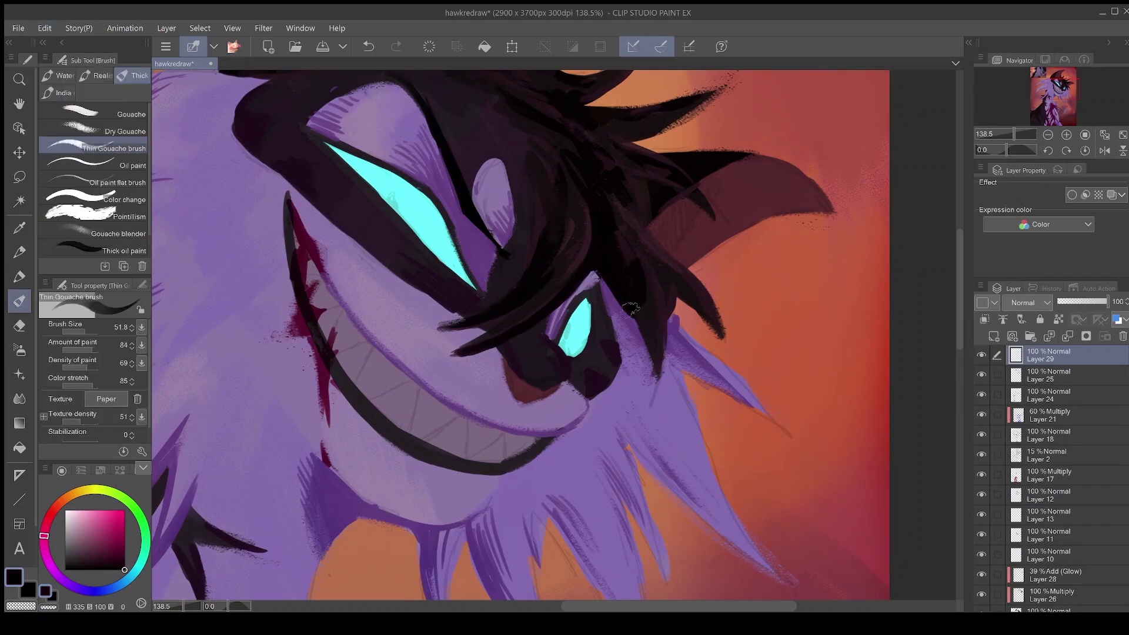
key(b)
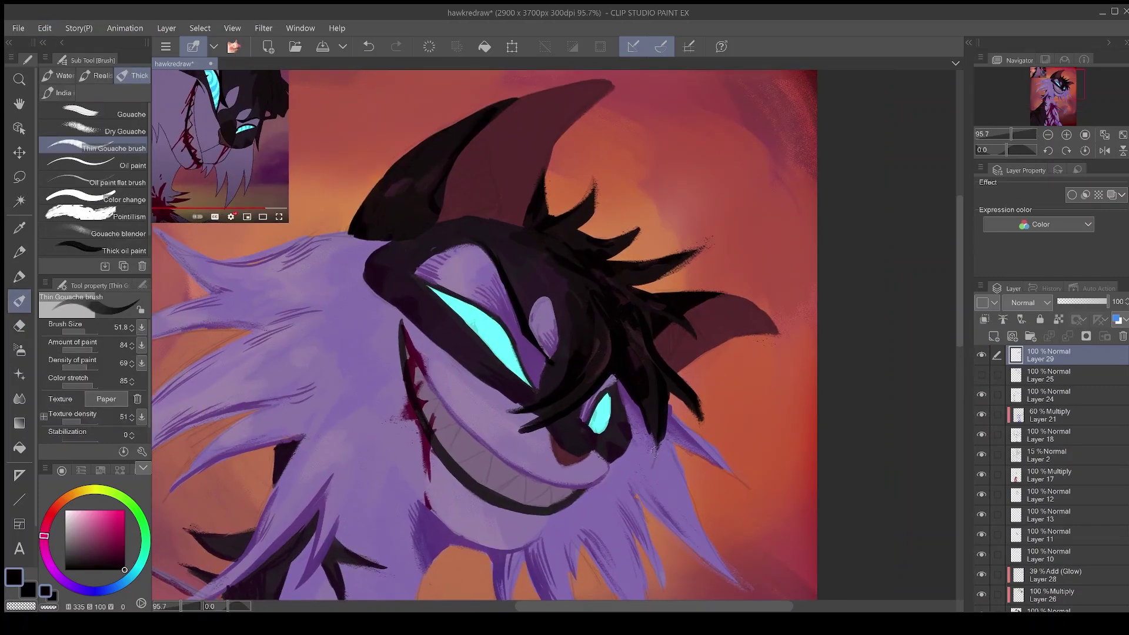
- Compare the hair with Layer 25 hidden and shown, and select Layer 25 with it shown
click(982, 375)
click(982, 376)
click(982, 376)
click(1035, 376)
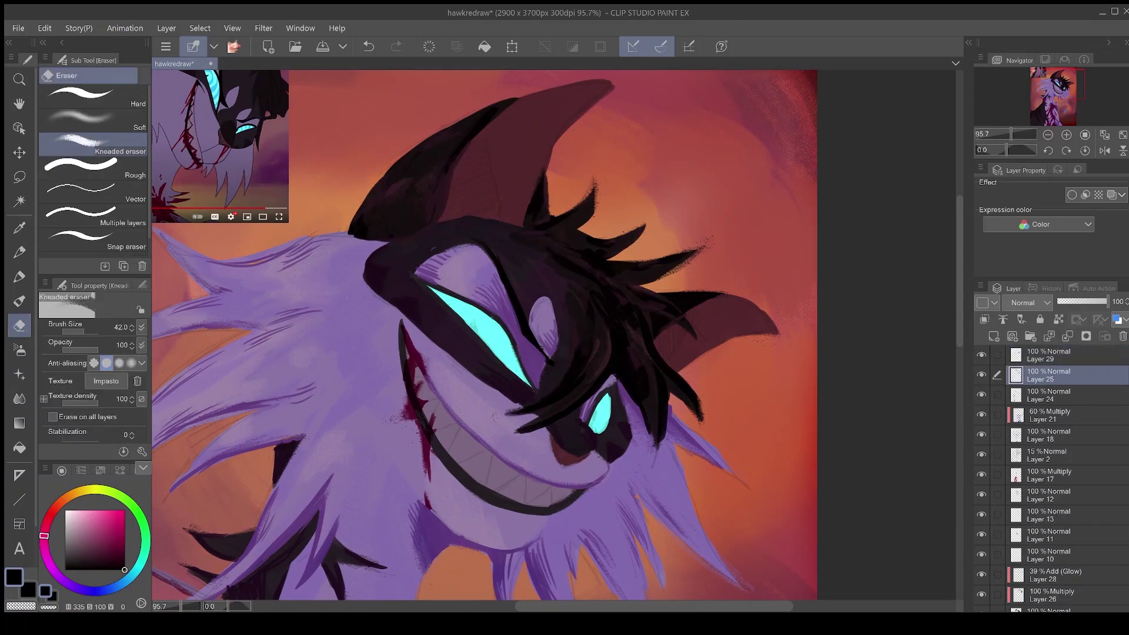
- Refine the black forelock strands on Layer 29, including the tips over the nose and above the small ear, alternating brush and eraser
click(1027, 355)
key(e)
drag(519, 433, 575, 422)
key(b)
key(e)
key(b)
mouse_move(638, 282)
mouse_down()
mouse_move(670, 272)
mouse_move(714, 242)
mouse_up()
key(e)
key(b)
key(e)
key(b)
key(e)
key(b)
key(e)
- Clean up the hair strand edges across Layers 25 and 29 with brush and eraser, and save the drawing
click(1034, 375)
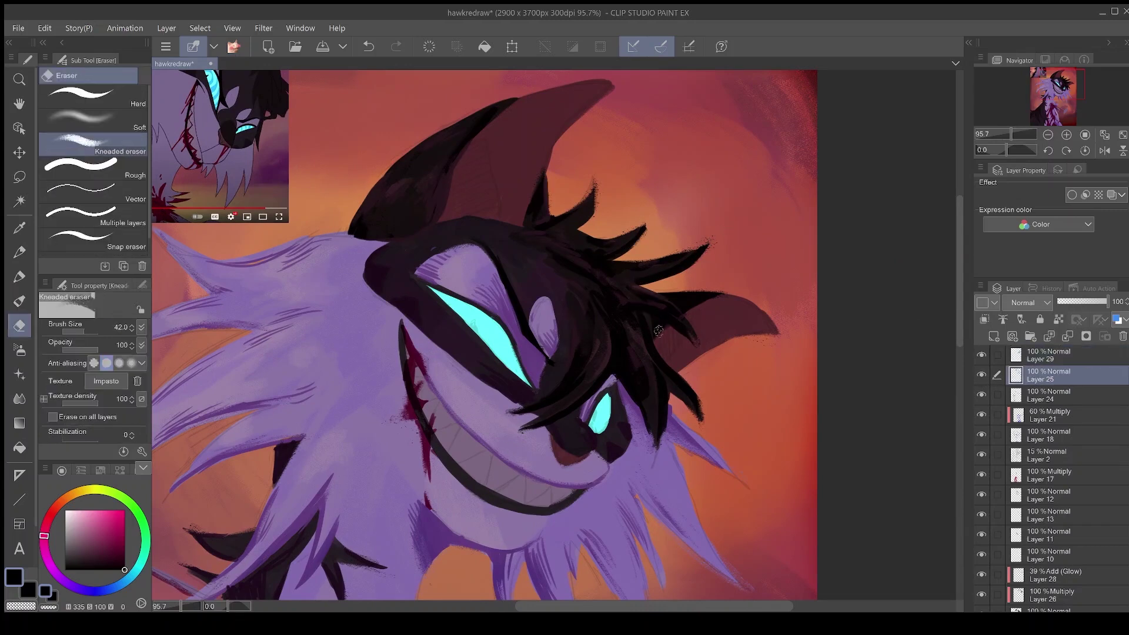
key(b)
click(1034, 355)
key(e)
key(b)
key(e)
key(b)
key(e)
key(b)
key(e)
key(b)
key(ctrl+0)
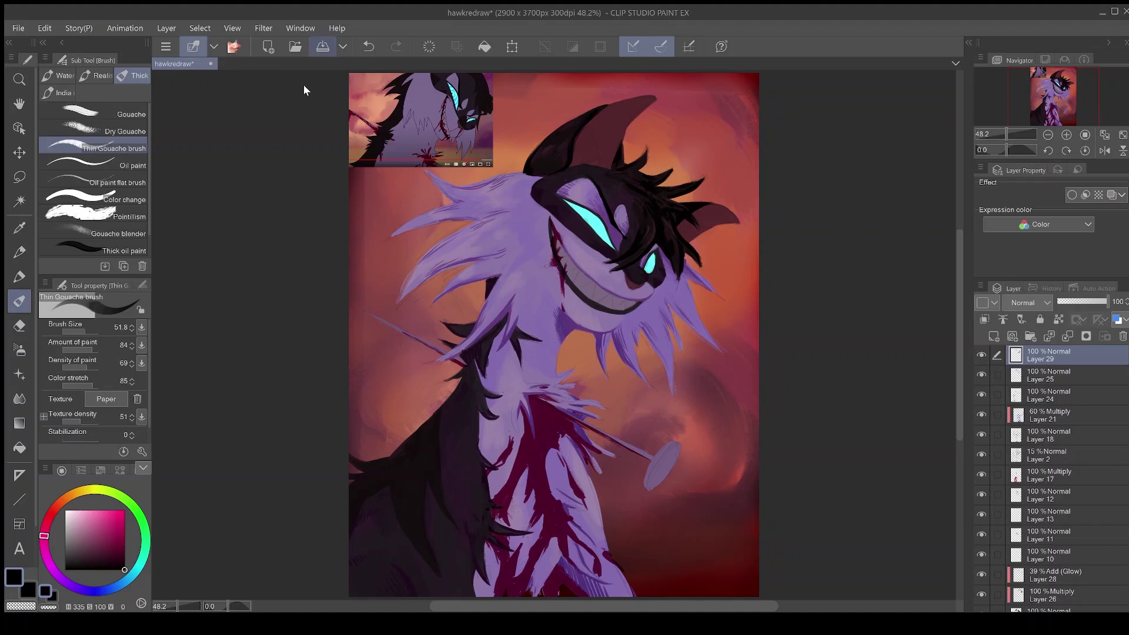
click(322, 47)
- Identify the inner-ear colour layer by toggling visibility, select Layer 9 and add a new layer above it
scroll(1057, 497, down, 2)
click(983, 406)
scroll(982, 529, down, 10)
click(983, 540)
click(982, 537)
click(1052, 536)
click(993, 337)
scroll(710, 141, up, 5)
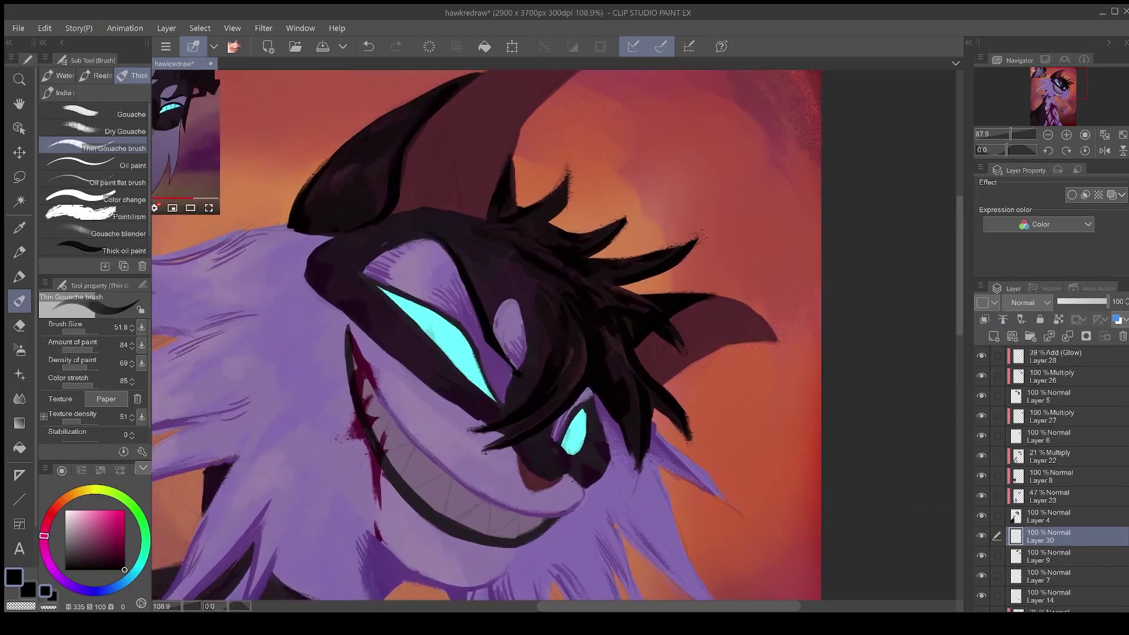
- Sample the inner-ear colour, shift it to a dark maroon and paint shading inside the large ear
drag(710, 141, 705, 159)
click(19, 227)
click(435, 176)
click(13, 305)
click(44, 543)
click(103, 553)
mouse_move(394, 220)
mouse_down()
mouse_move(428, 144)
mouse_move(444, 221)
mouse_up()
- Paint dark maroon shading inside the small ear and on the nose, cleaning it up with the eraser
alt+click(645, 357)
drag(647, 356, 642, 390)
key(e)
key(b)
drag(424, 138, 437, 187)
key(e)
key(b)
drag(519, 485, 541, 504)
- Clip Layer 30 to the layer below and airbrush soft maroon shading on a new clipped layer above Layer 9
click(985, 319)
key(e)
key(b)
click(1060, 555)
click(994, 339)
key(b)
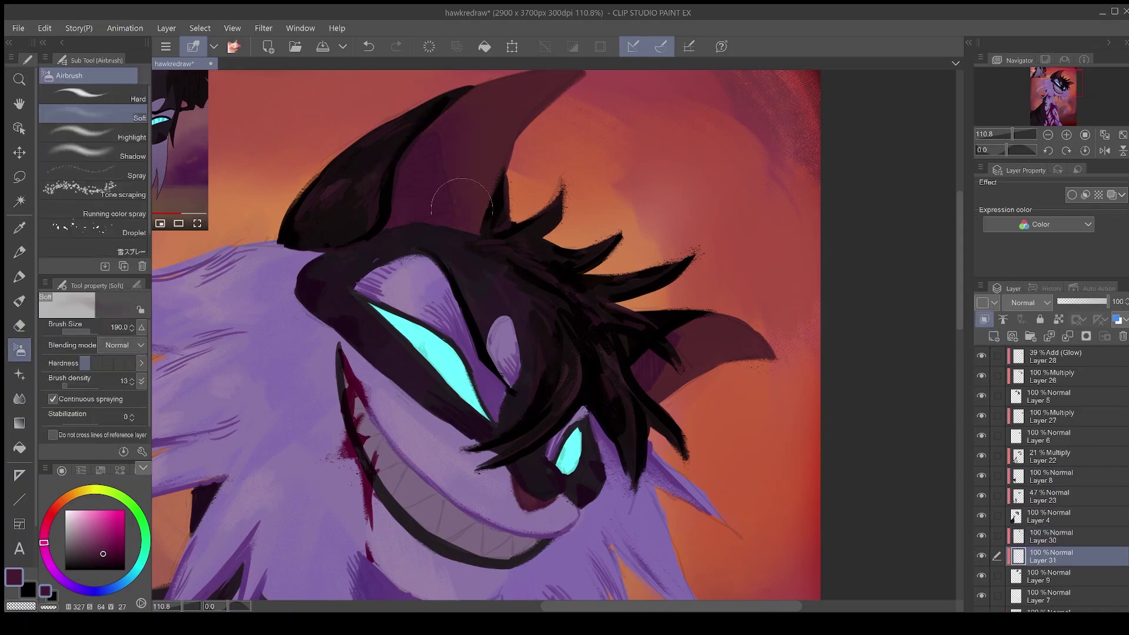
- Return to Layer 30 and deepen the maroon ear shading with the Thin Gouache brush
click(1030, 582)
click(1050, 538)
key(b)
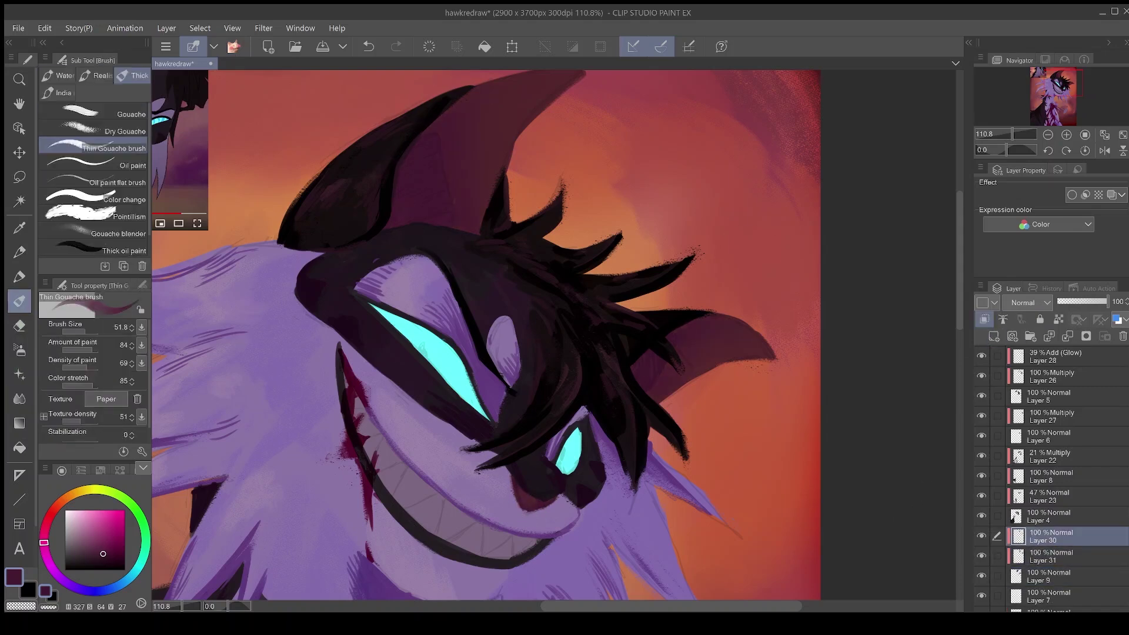
scroll(552, 335, down, 2)
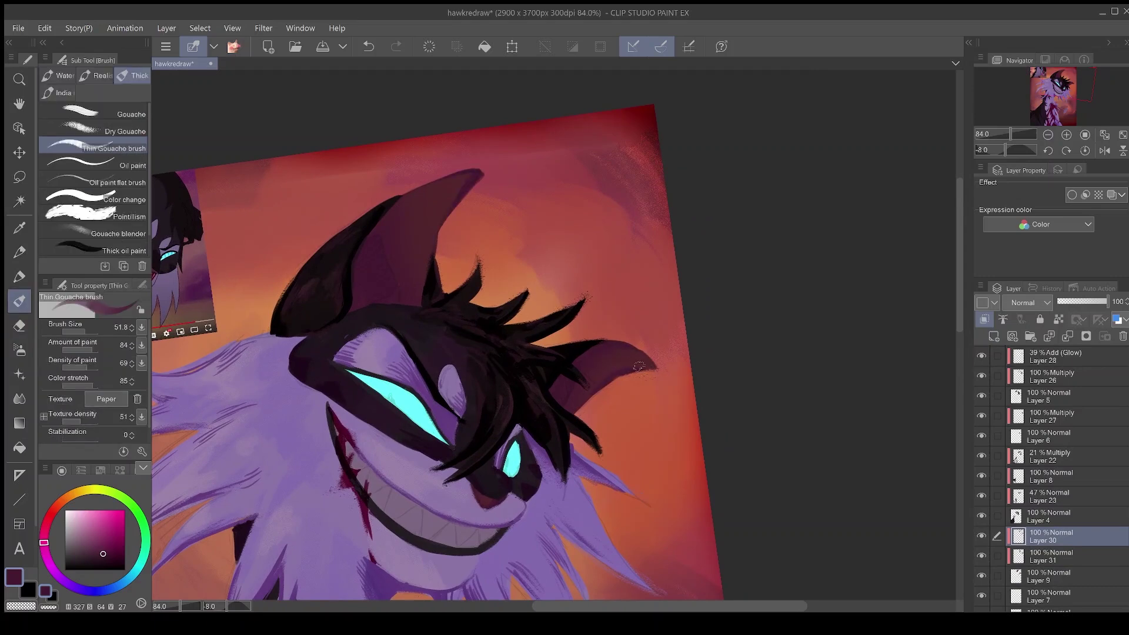
- Paint muted red highlights on the inner ears on a new layer above Layer 31, and lower its opacity to 23%
click(1044, 557)
click(995, 337)
click(54, 510)
click(102, 536)
mouse_move(424, 202)
mouse_down()
mouse_move(398, 213)
mouse_move(430, 204)
mouse_move(407, 276)
mouse_up()
click(1069, 301)
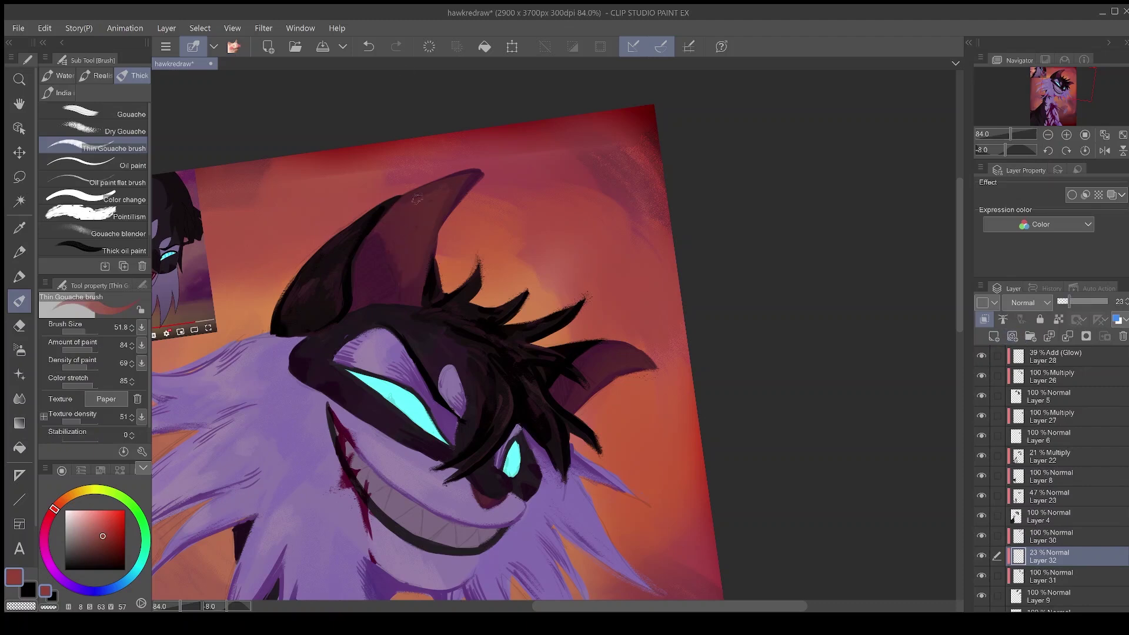
- Refine the red inner-ear highlights on Layer 32 with brush and eraser, and set the layer's opacity to 26%
key(e)
key(b)
key(e)
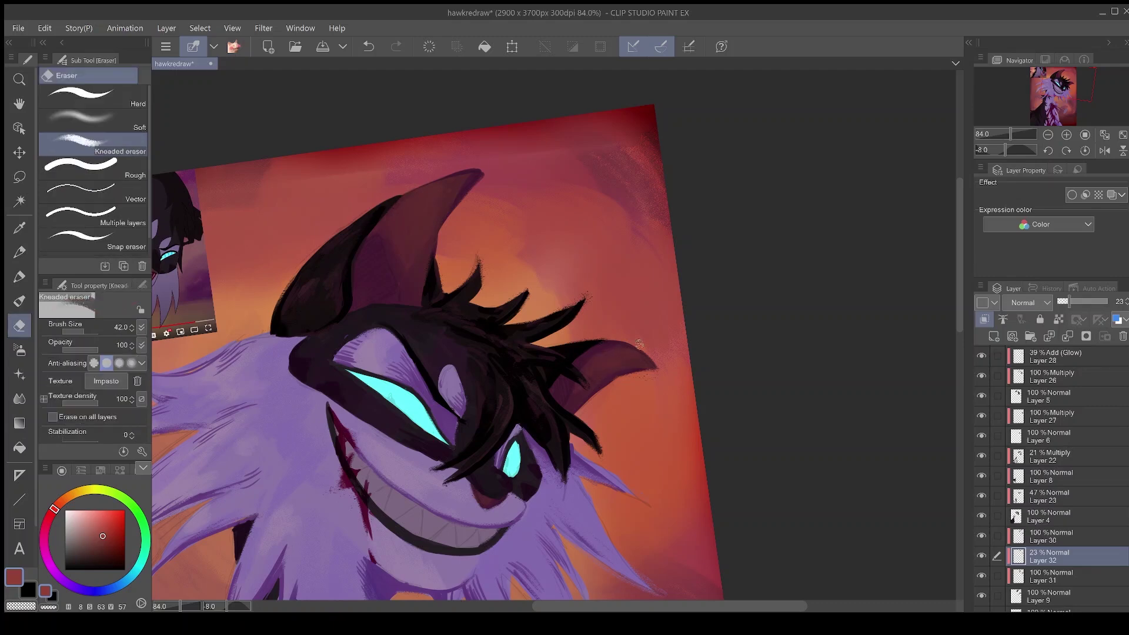
key(b)
click(1123, 135)
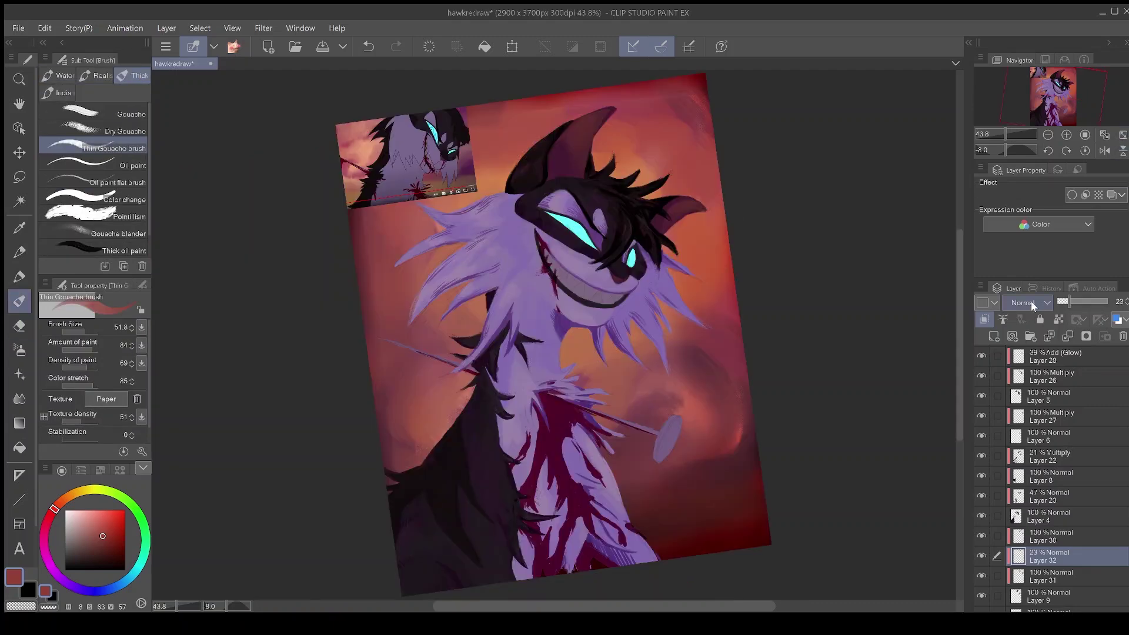
click(1085, 150)
key(e)
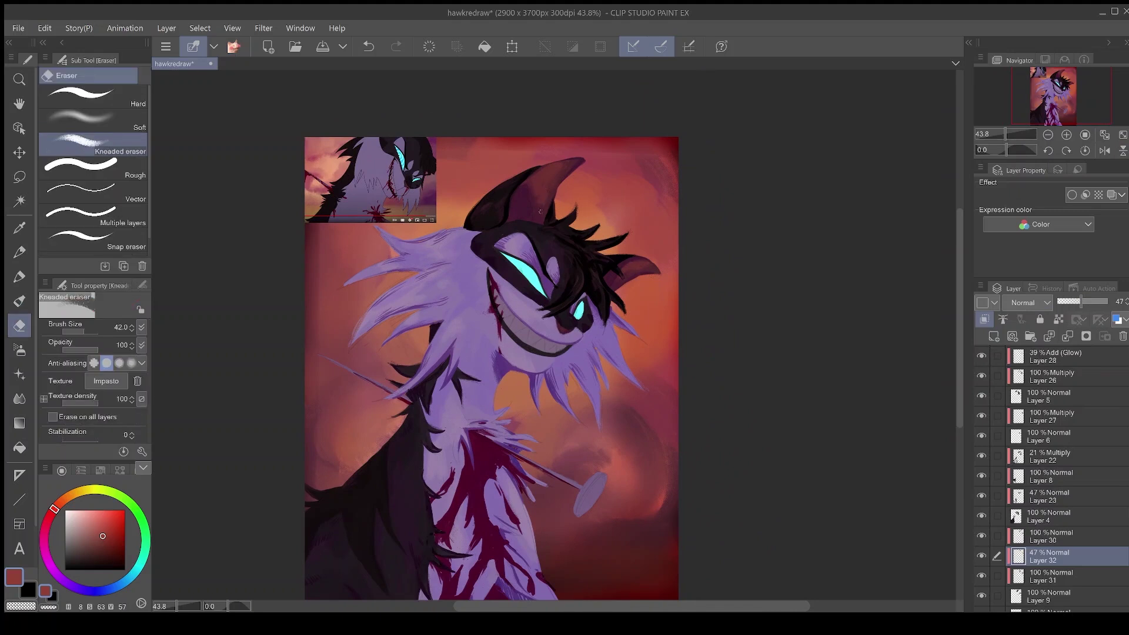
key(b)
- Add a layer of orange ear highlights sampled from the background, lower it to 28% opacity and refine the marks
click(994, 336)
alt+click(646, 329)
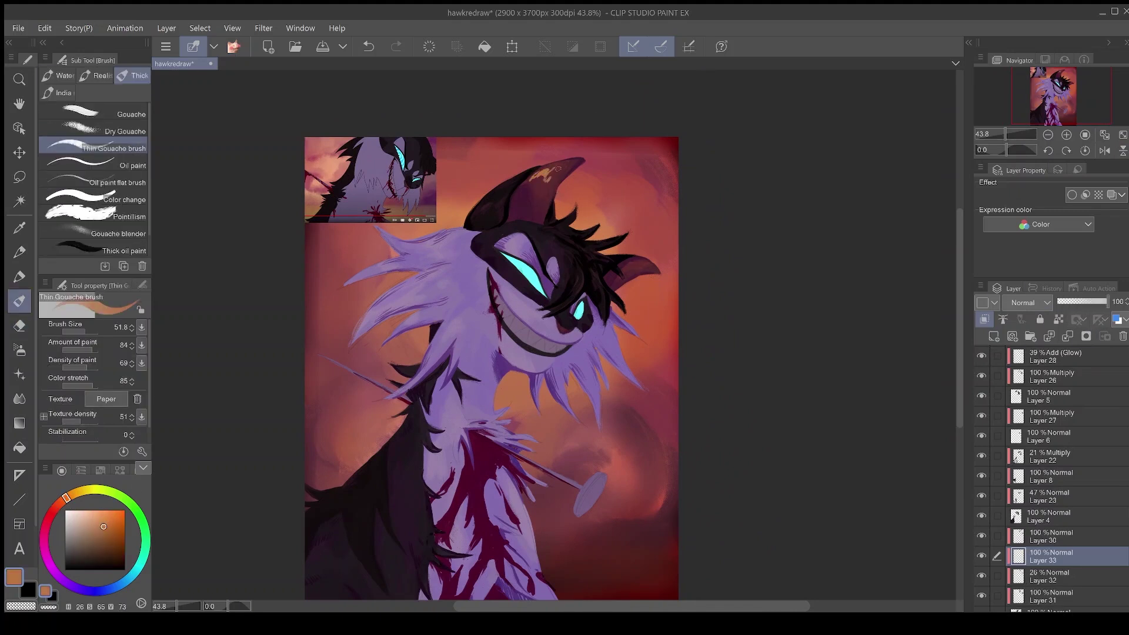
click(1072, 302)
key(e)
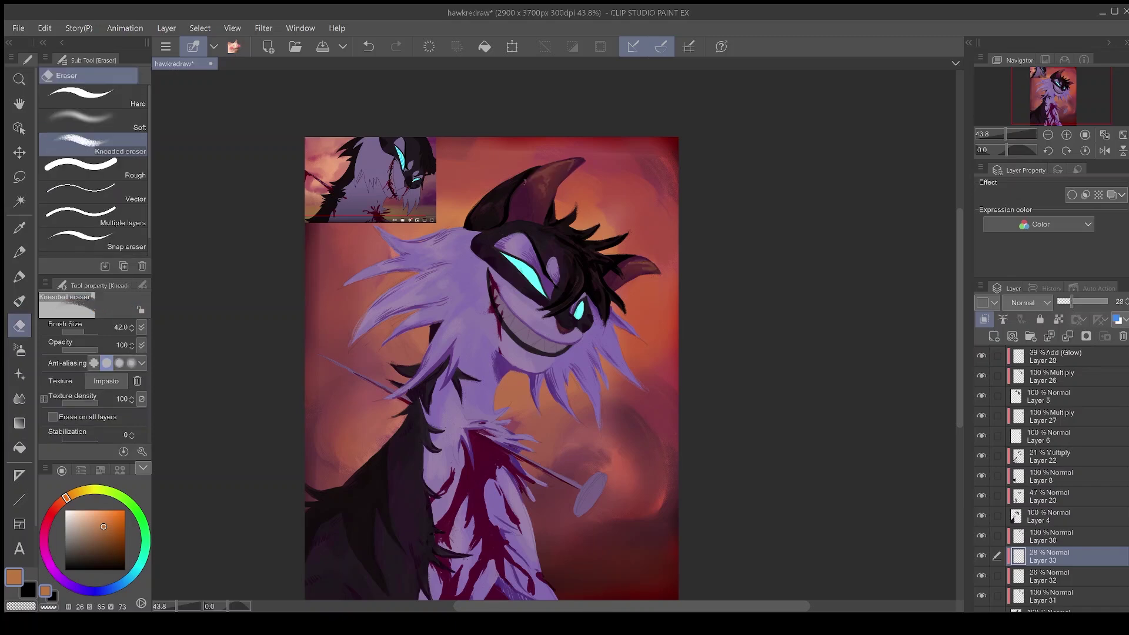
key(b)
scroll(608, 209, up, 4)
key(e)
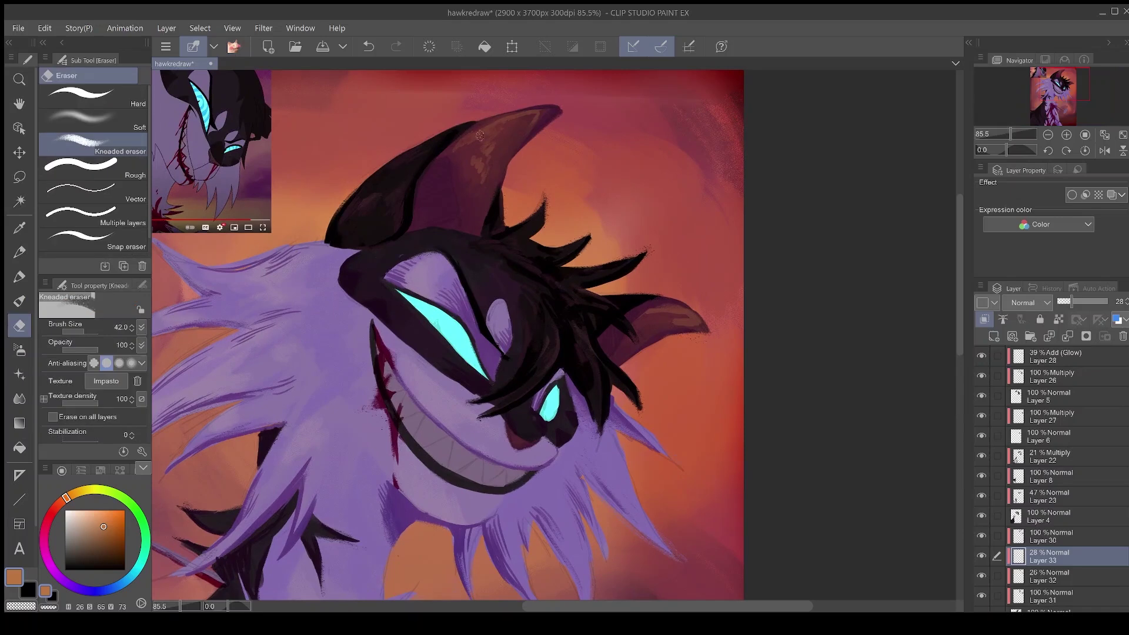
key(b)
- Set Layer 33 to Add (Glow) and rework the orange highlight on the large ear with brush and eraser
click(1026, 303)
click(1019, 464)
key(e)
drag(477, 160, 486, 181)
key(b)
key(e)
key(b)
mouse_move(548, 111)
mouse_down()
mouse_move(456, 151)
mouse_move(445, 172)
mouse_move(472, 170)
mouse_up()
key(e)
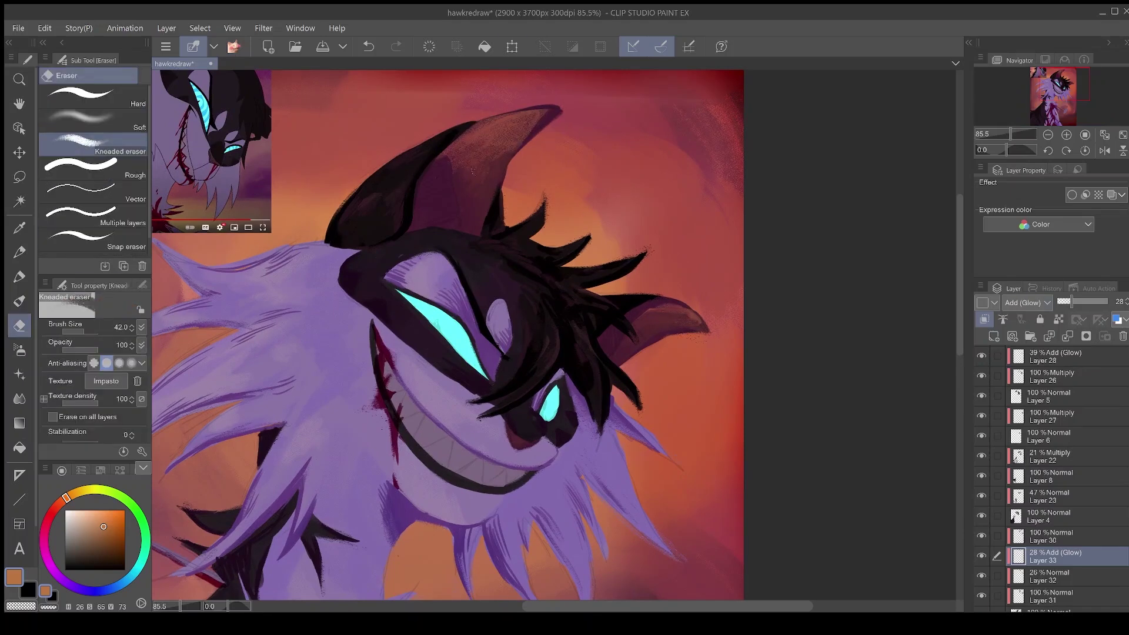
- Extend the orange glow along the small ear's inner surface and trim it with the eraser
key(b)
drag(697, 320, 642, 325)
key(e)
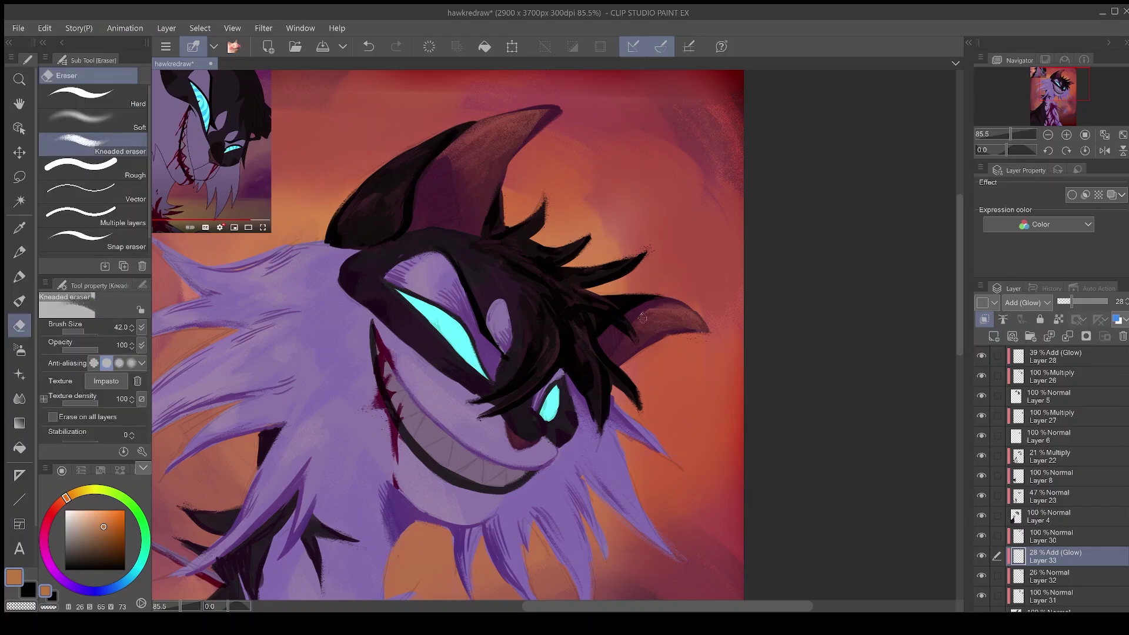
key(b)
key(ctrl+0)
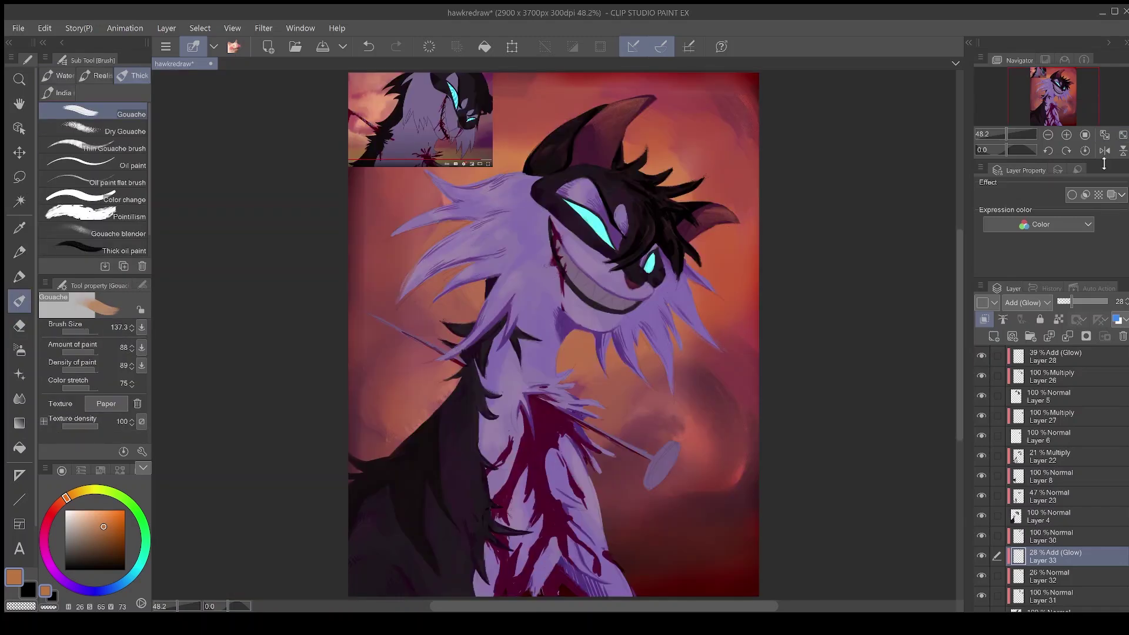
- Paint dark purple ear shading with the Gouache brush on a new layer, move it above Layer 30 and set it to Multiply
key(ctrl+shift+n)
click(65, 582)
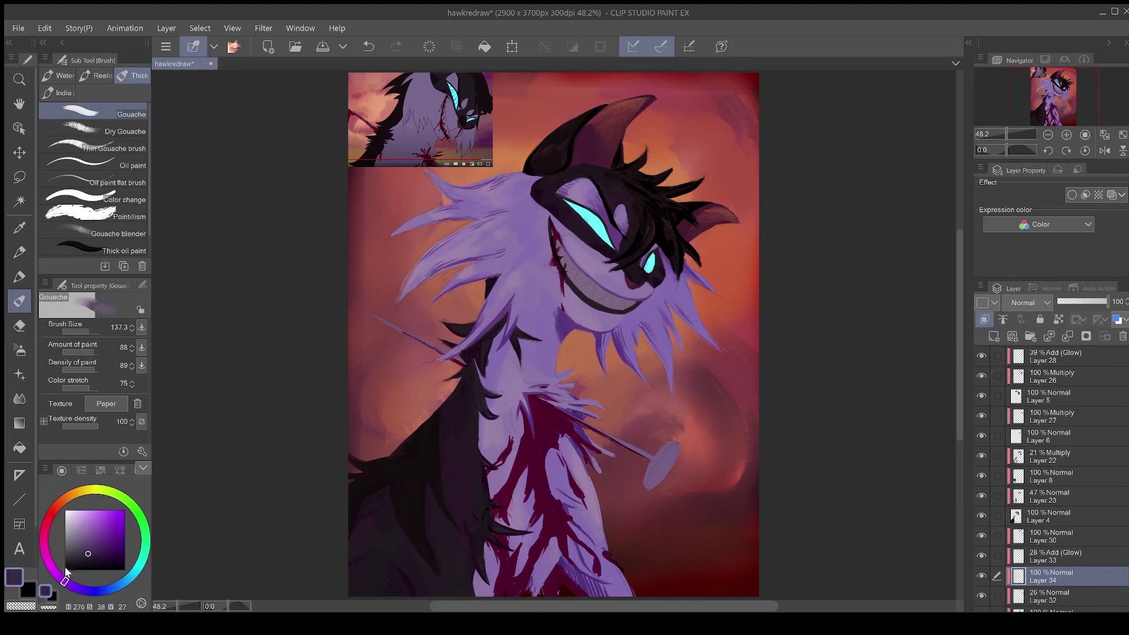
scroll(1045, 605, down, 3)
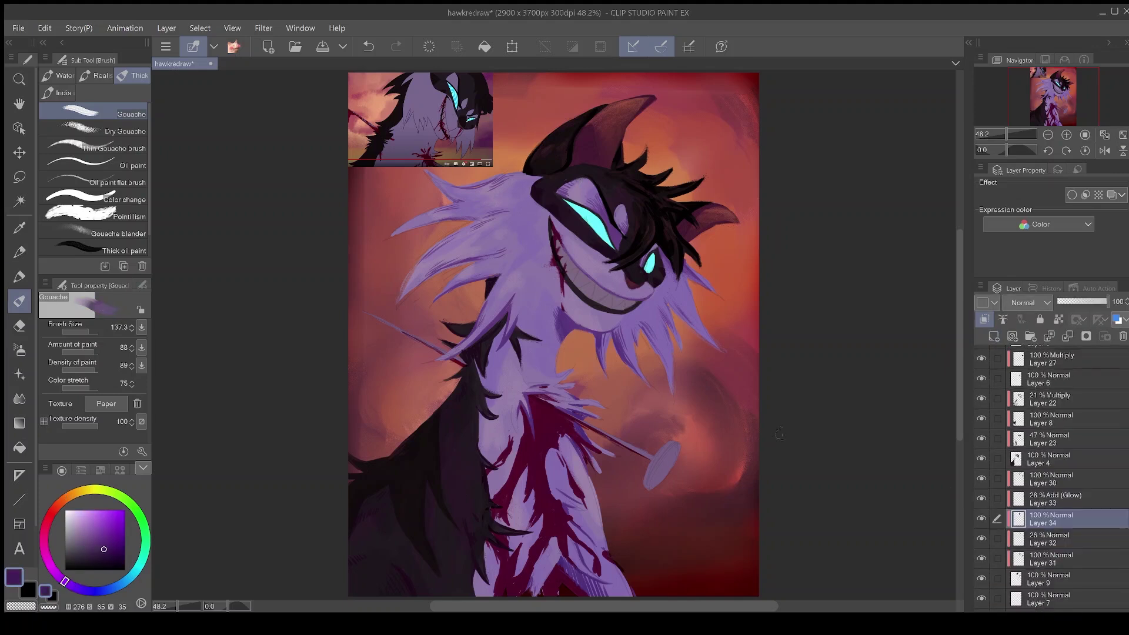
drag(1005, 521, 1011, 471)
drag(685, 226, 704, 222)
click(1033, 303)
click(1042, 334)
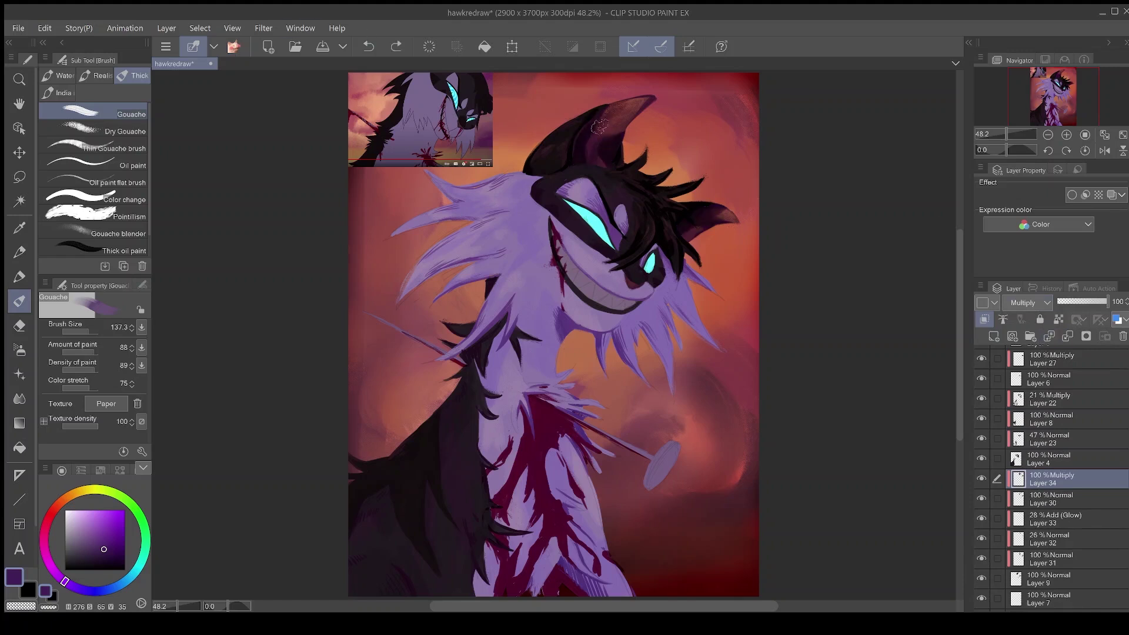
- Lower Layer 34 to 40% opacity, refine the large ear's purple shading with eraser and brush, and save the drawing
drag(1077, 302, 1077, 302)
click(982, 478)
click(981, 479)
key(e)
drag(615, 137, 569, 169)
key(b)
key(e)
drag(609, 112, 595, 153)
key(b)
key(e)
key(b)
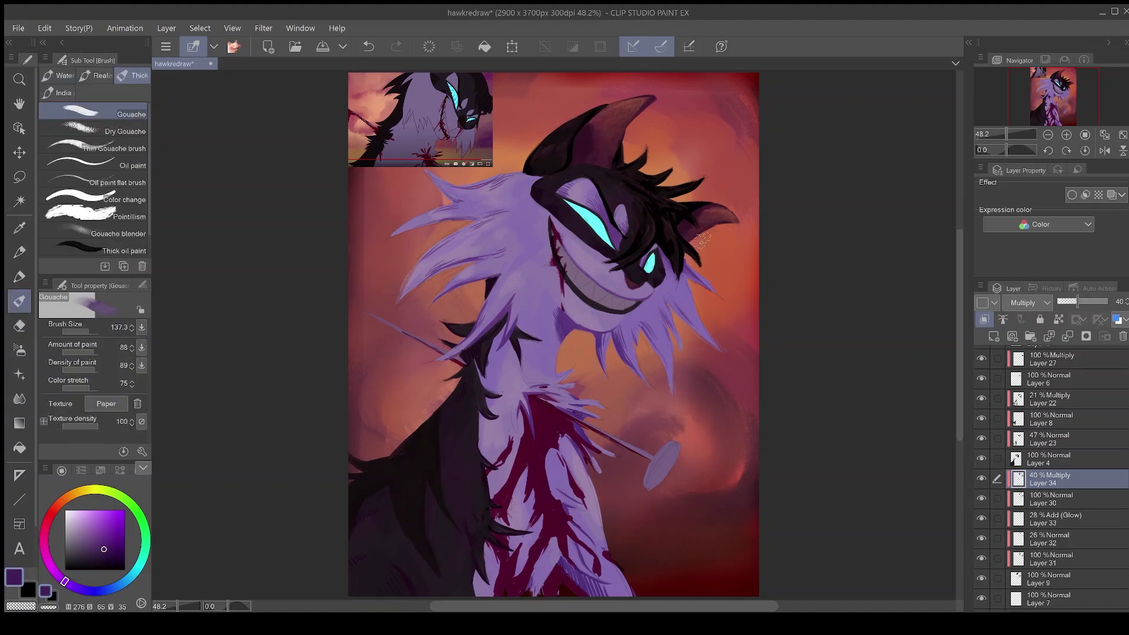
click(333, 52)
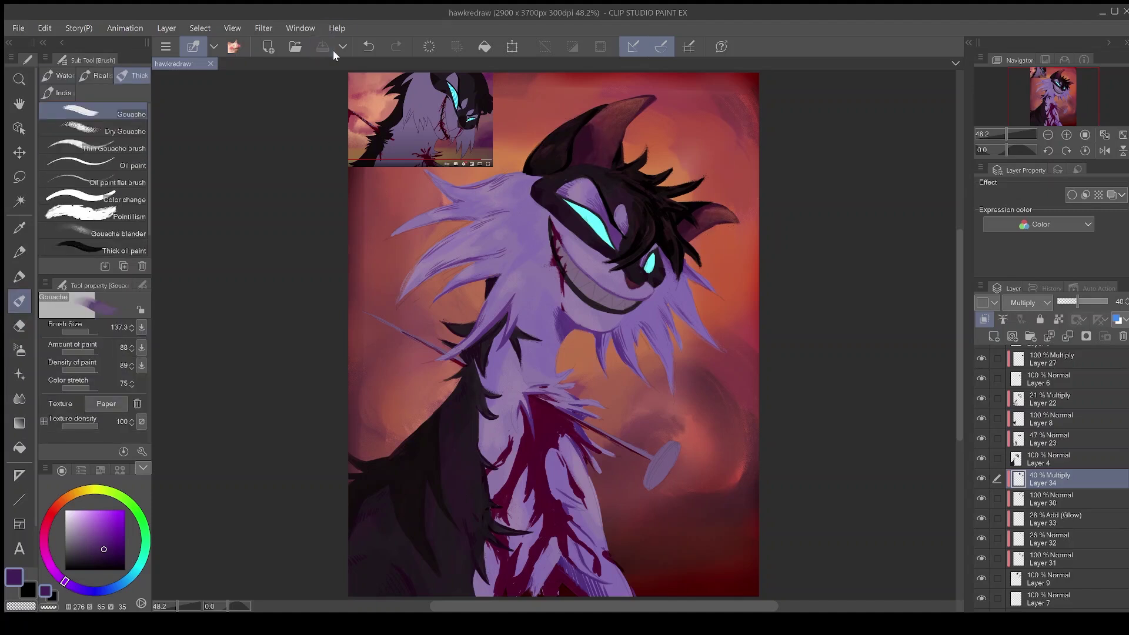
- Add a new layer above Layer 16, choose a light purple with the Thin Gouache brush, and hide the hawkfrost base reference
scroll(1050, 416, down, 5)
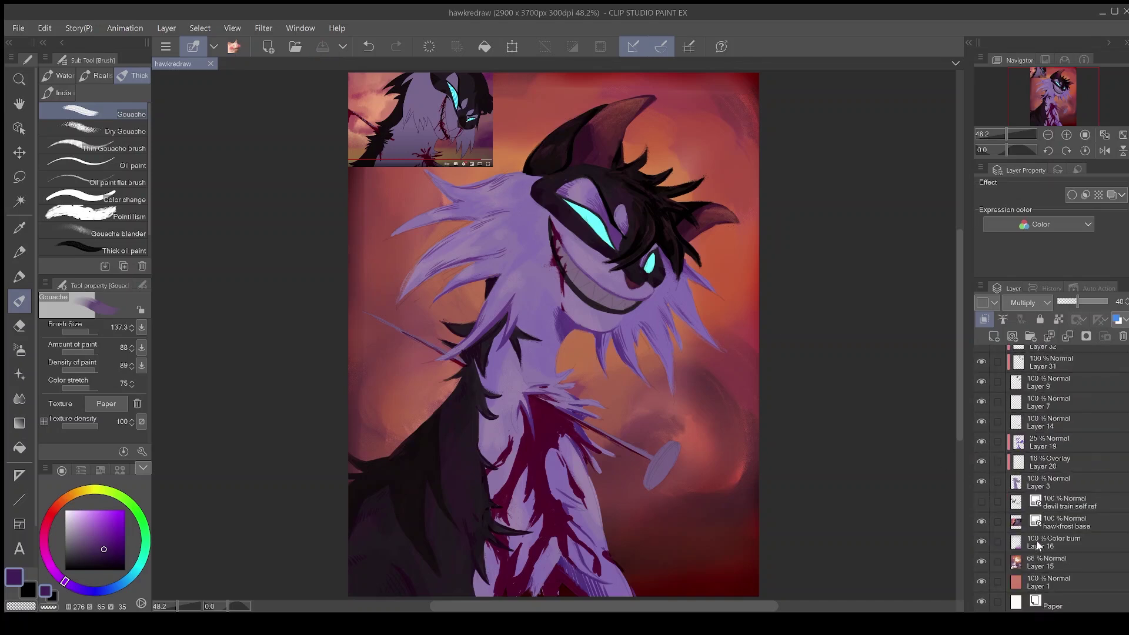
click(1038, 543)
click(993, 337)
click(61, 579)
click(91, 510)
click(117, 181)
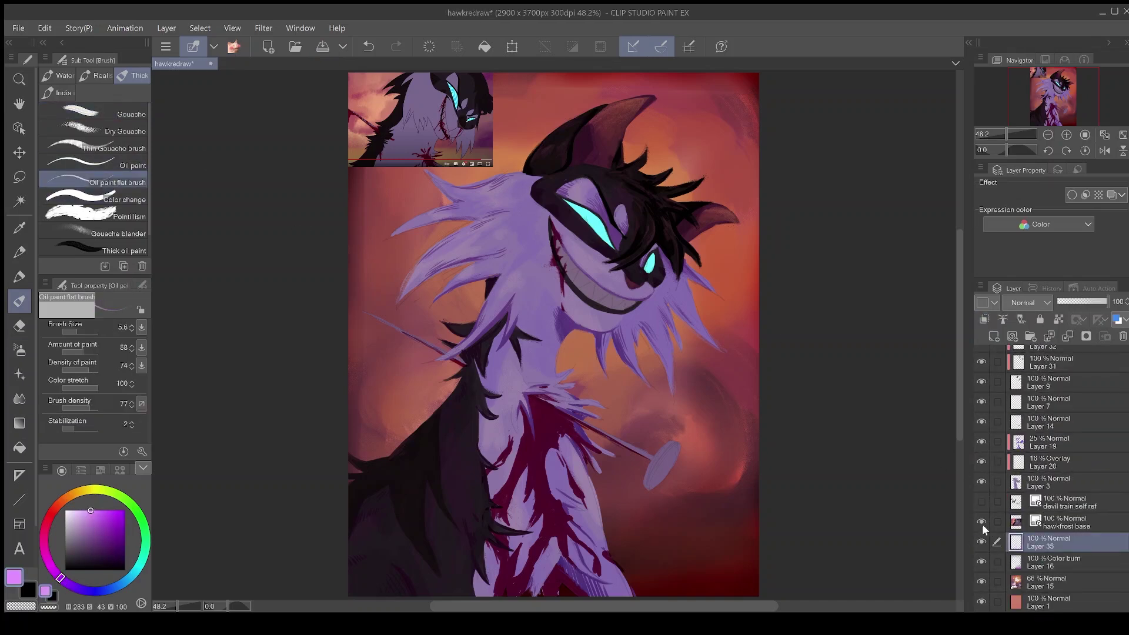
click(982, 523)
scroll(588, 212, up, 4)
click(130, 150)
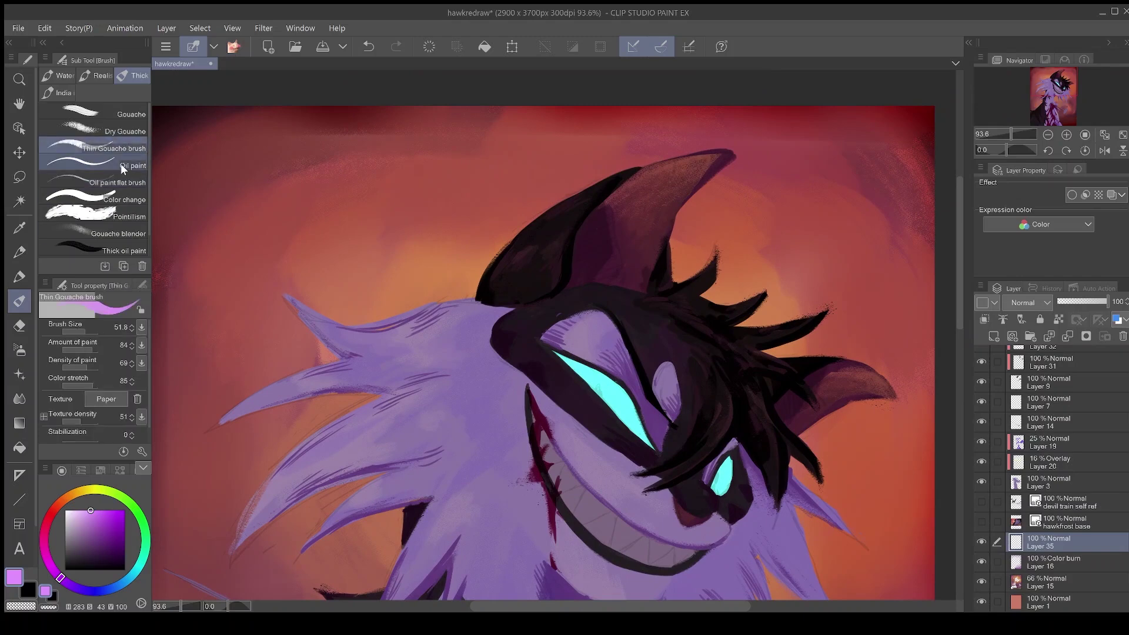
- Paint a rim-light stroke along the large ear's outer edge and try recolouring it in light blue tones
mouse_move(470, 297)
mouse_down()
mouse_move(480, 255)
mouse_move(732, 151)
mouse_up()
click(45, 28)
click(103, 236)
click(52, 572)
click(45, 30)
click(103, 236)
click(45, 28)
key(ctrl+z)
key(ctrl+z)
key(ctrl+z)
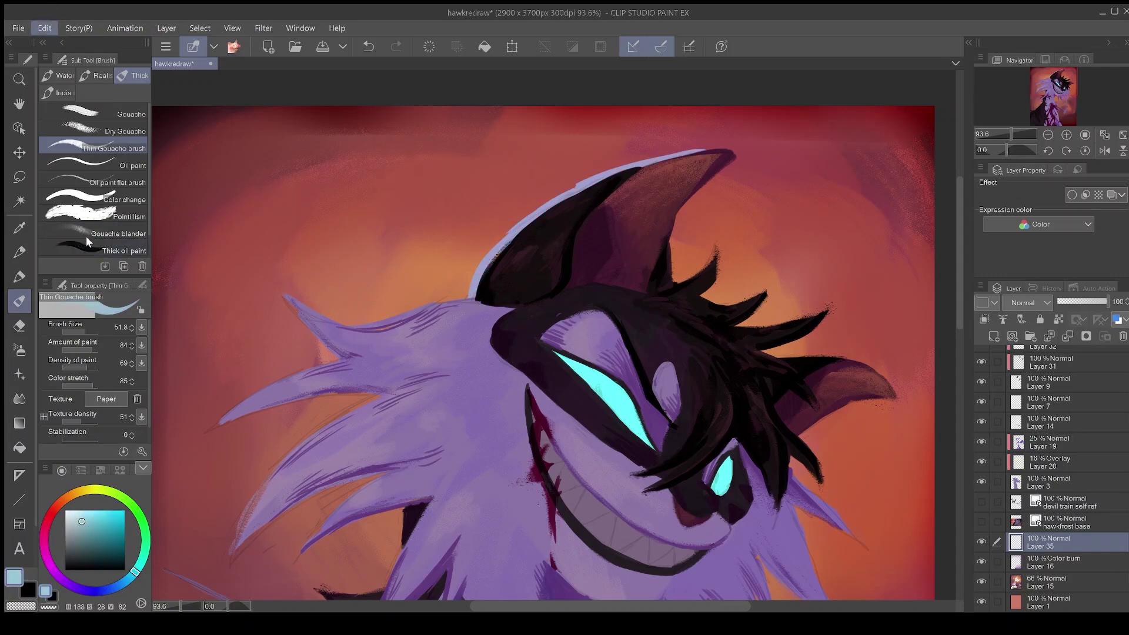
- Paint a pale cyan rim light along the large ear's outer edge up to its tip, and thin it with the eraser
mouse_move(470, 297)
mouse_down()
mouse_move(606, 170)
mouse_move(752, 141)
mouse_up()
key(e)
drag(597, 167, 507, 223)
drag(751, 145, 739, 167)
key(b)
- Paint pale cyan rim light along the upper edges of the hair tufts and the small ear
drag(674, 278, 716, 248)
key(e)
key(b)
drag(736, 325, 777, 323)
mouse_move(772, 355)
mouse_down()
mouse_move(870, 364)
mouse_move(763, 356)
mouse_up()
scroll(547, 329, down, 5)
scroll(588, 317, up, 3)
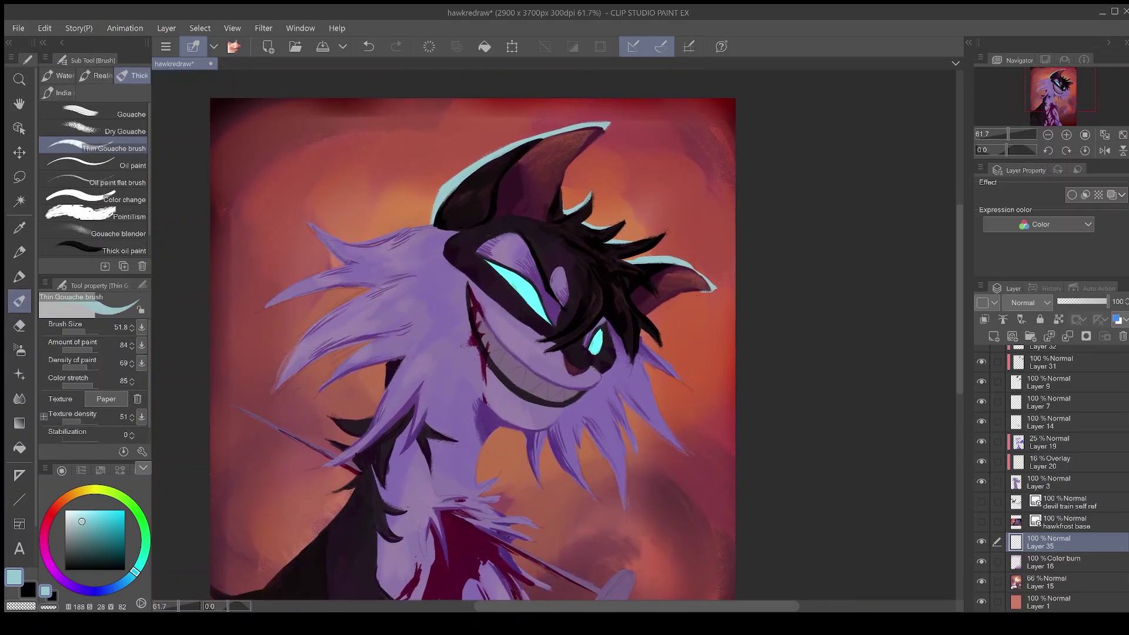
- Extend the pale cyan rim light along the uppermost purple fur spike behind the large ear, sharpening its edges with the eraser
key(e)
key(b)
key(e)
key(b)
mouse_move(307, 221)
mouse_down()
mouse_move(366, 240)
mouse_move(433, 222)
mouse_up()
key(e)
key(b)
key(e)
key(b)
key(e)
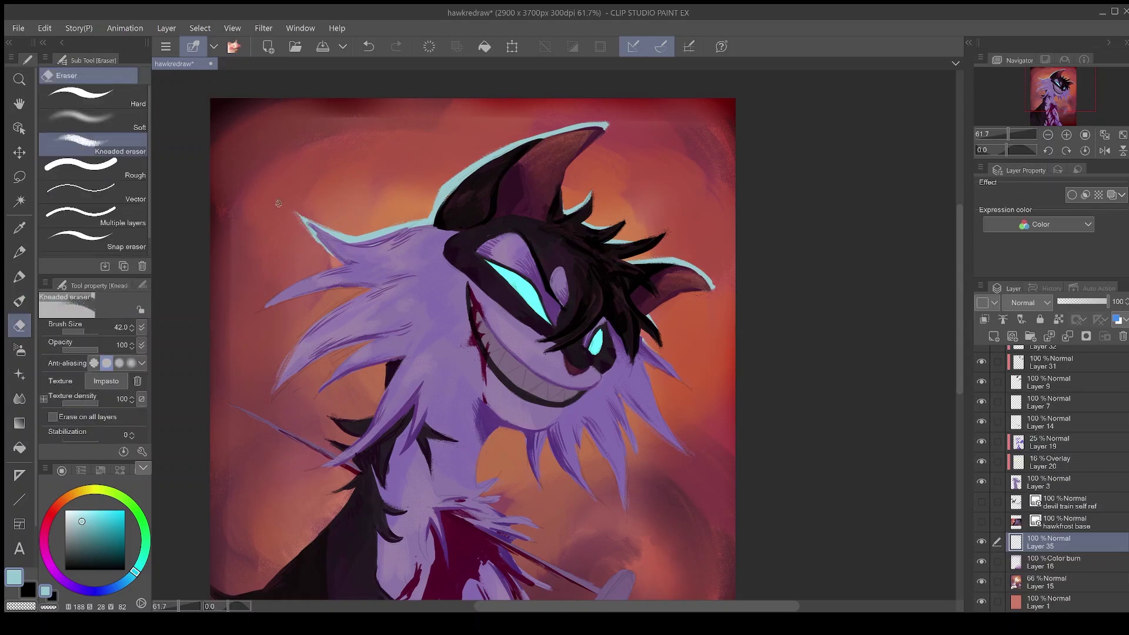
- Paint pale cyan rim light along the upper edges of the second and third purple fur spikes behind the head, thinning it with the eraser
key(b)
key(e)
key(b)
drag(313, 297, 241, 319)
key(e)
key(b)
key(e)
drag(296, 280, 242, 320)
key(b)
drag(266, 402, 300, 320)
key(e)
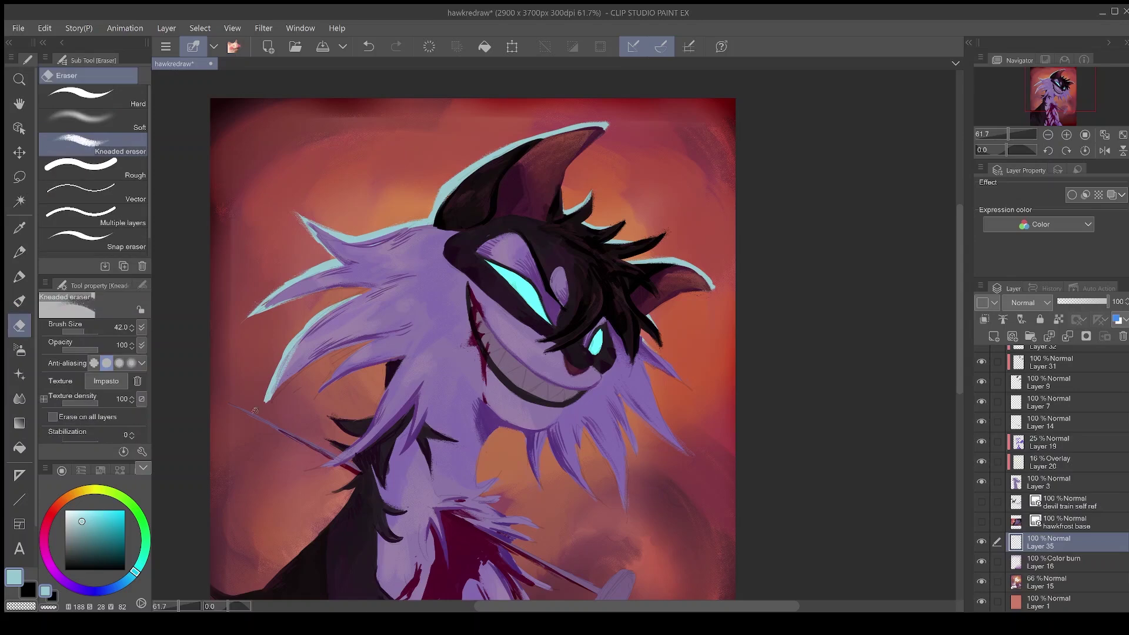
- Extend the pale cyan rim light along the lower neck fur spike and the dark tuft beneath it, clean its edges, and save the file
key(b)
key(e)
drag(372, 343, 315, 399)
key(b)
mouse_move(383, 365)
mouse_down()
mouse_move(375, 407)
mouse_move(321, 417)
mouse_up()
key(e)
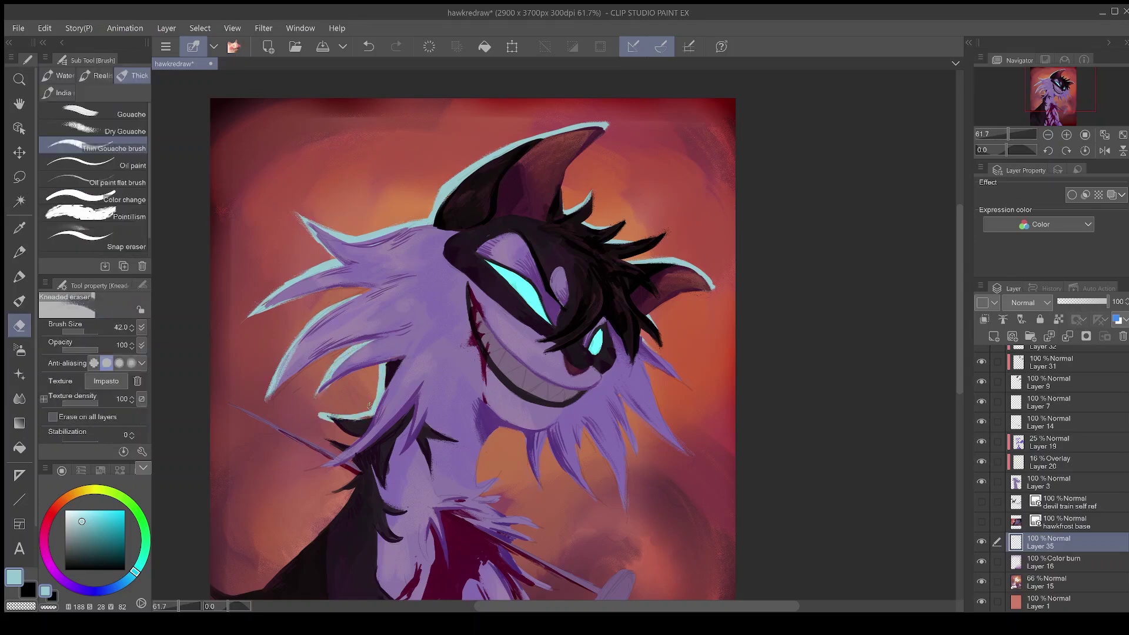
key(b)
key(e)
key(b)
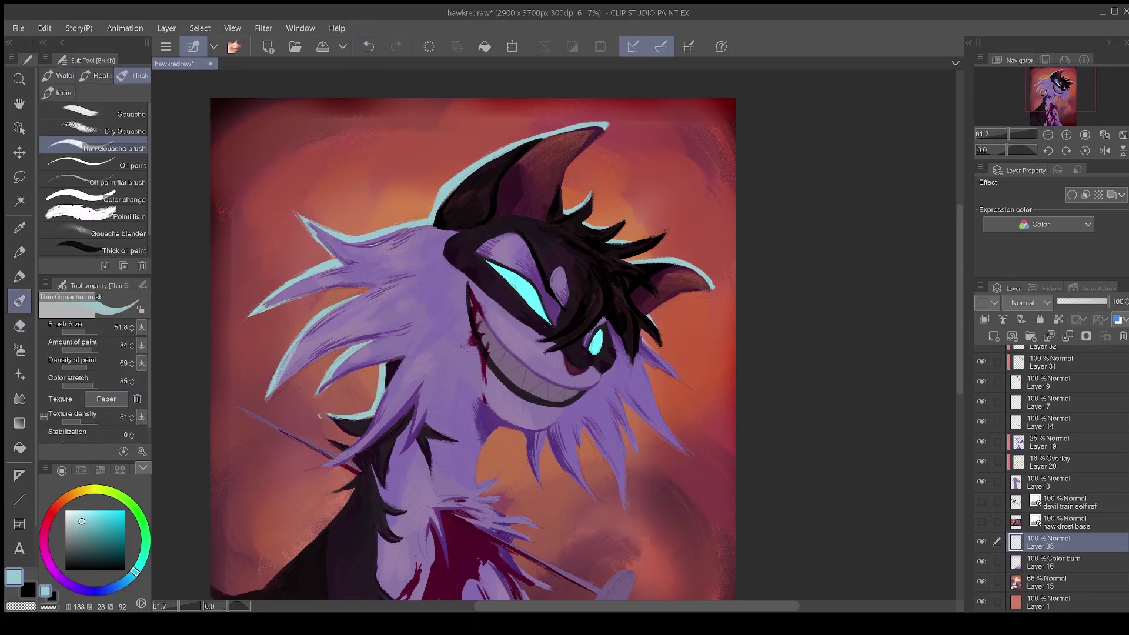
key(e)
key(b)
scroll(547, 335, down, 2)
click(322, 47)
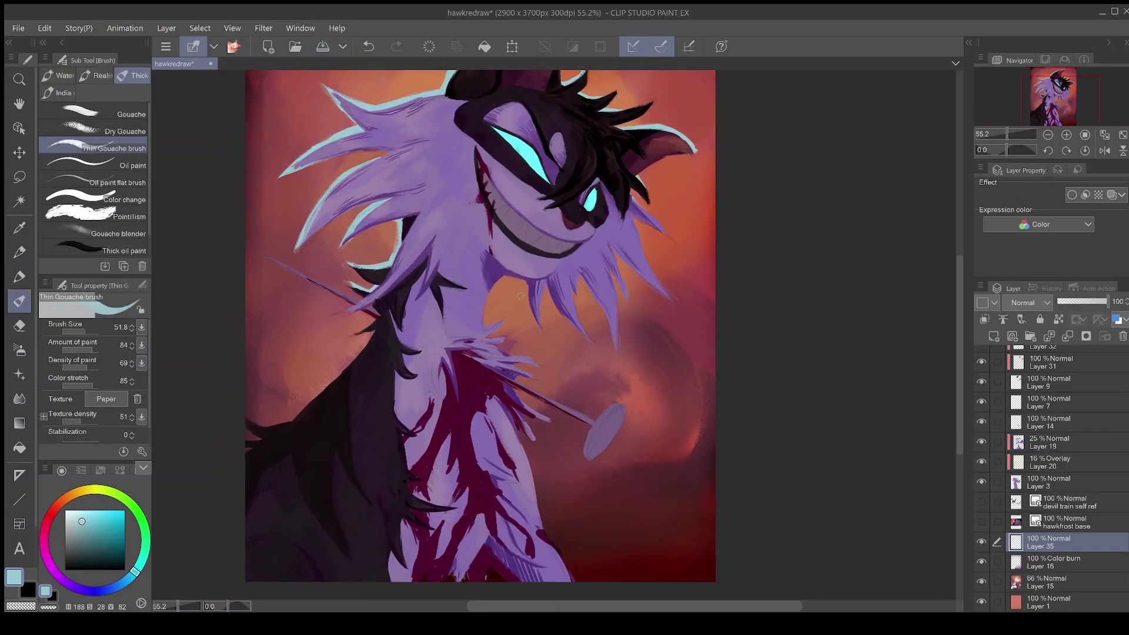
- Paint thin pale cyan rim light along the cheek fur spikes below the chin, sharpening the strokes with the eraser
key(e)
drag(521, 303, 536, 329)
key(b)
key(e)
key(b)
drag(581, 277, 606, 316)
key(e)
key(b)
key(e)
key(b)
key(e)
key(b)
key(e)
key(b)
- Paint pale cyan rim light along the dark fur outline of the cat's back and trim it with the eraser
drag(352, 360, 286, 420)
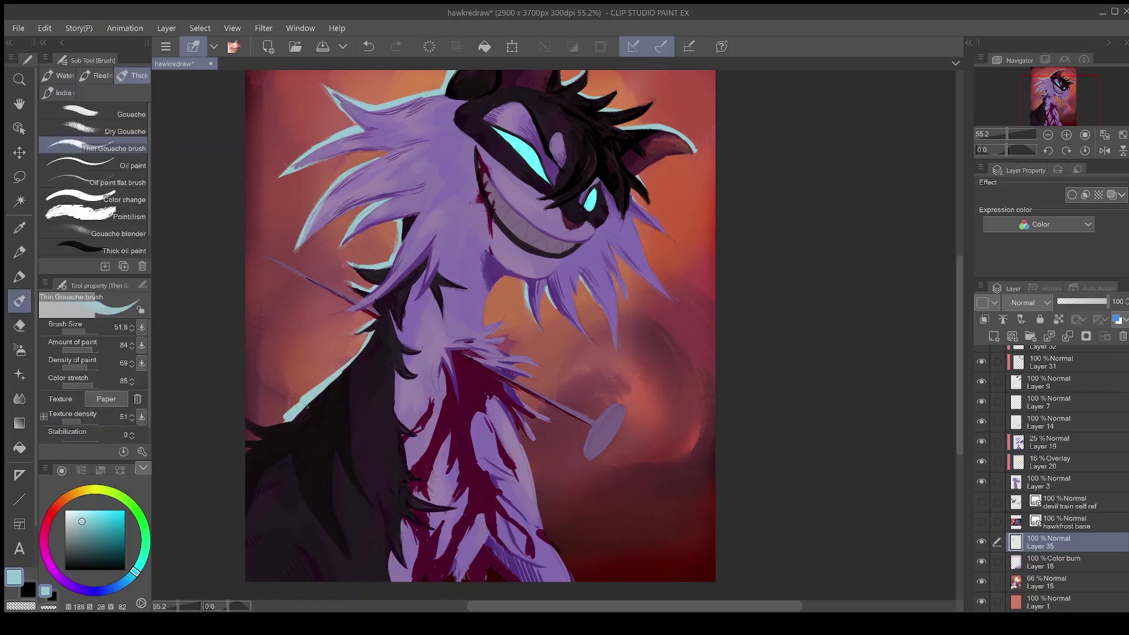
key(e)
drag(316, 386, 284, 419)
key(b)
key(e)
key(b)
- Refine the rim light on the dark tufts at the back of the neck, add a touch between the legs, and save the file
scroll(722, 409, up, 3)
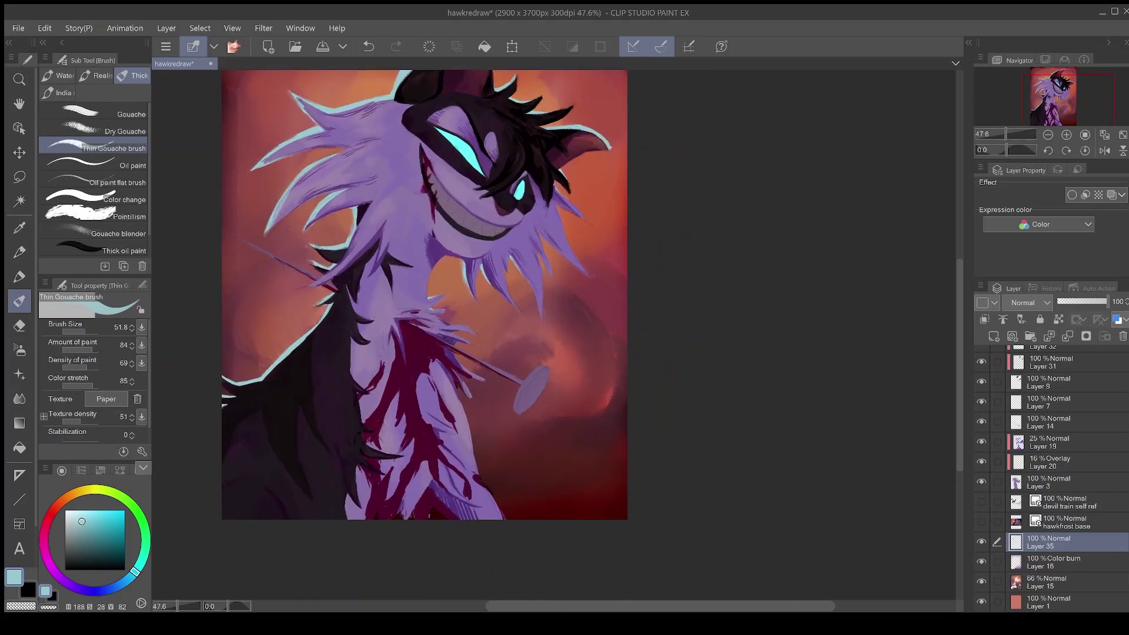
key(e)
drag(322, 306, 309, 303)
key(b)
key(e)
key(b)
mouse_move(447, 519)
mouse_down()
mouse_move(432, 509)
mouse_move(393, 520)
mouse_up()
key(e)
key(b)
key(e)
key(b)
key(ctrl+s)
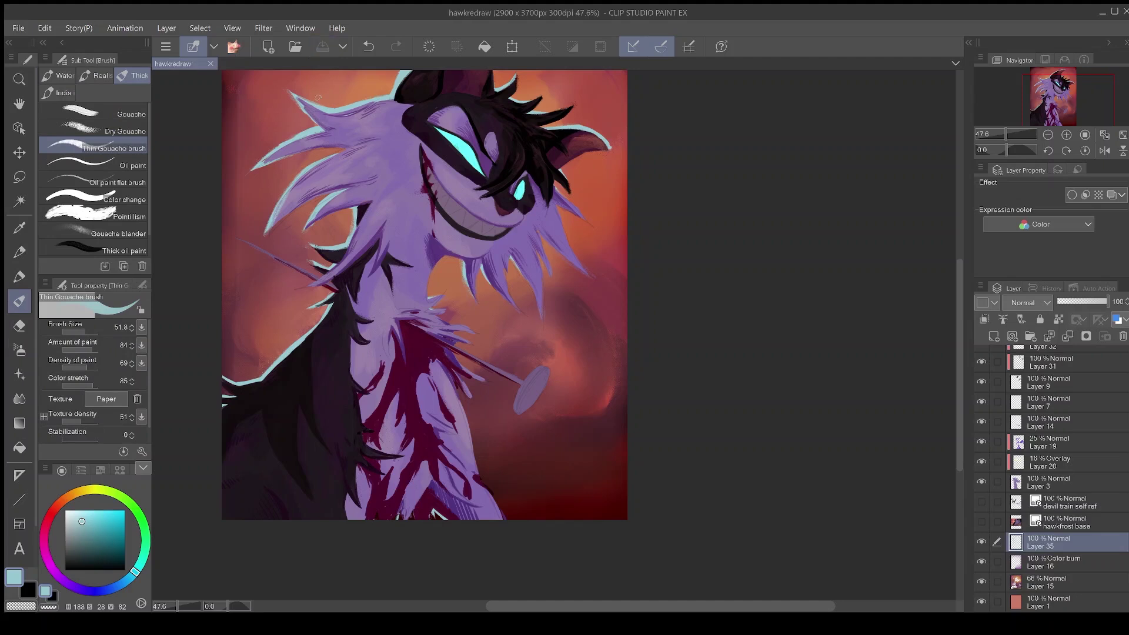
- Paint pale cyan rim light along the pole section behind the neck up to its tip, thinning it with the eraser
key(e)
key(b)
mouse_move(306, 278)
mouse_down()
mouse_move(234, 237)
mouse_move(316, 284)
mouse_up()
mouse_move(250, 242)
mouse_down()
mouse_move(322, 277)
mouse_move(252, 239)
mouse_up()
key(e)
key(b)
key(e)
key(b)
mouse_move(320, 274)
mouse_down()
mouse_move(252, 249)
mouse_move(275, 254)
mouse_up()
key(e)
key(b)
key(e)
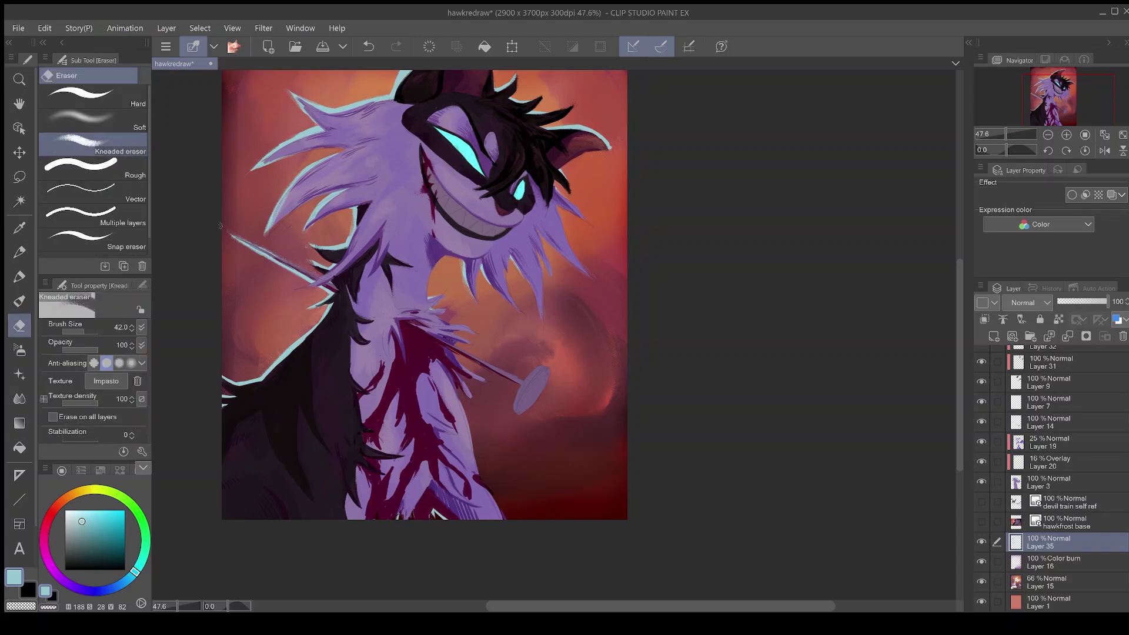
- Paint pale cyan rim light around the edge of the disc at the pole's front end and thin it with the eraser
key(b)
key(e)
mouse_move(521, 384)
mouse_down()
mouse_move(544, 366)
mouse_move(552, 380)
mouse_move(531, 363)
mouse_up()
key(b)
key(e)
key(b)
key(e)
key(b)
key(e)
key(b)
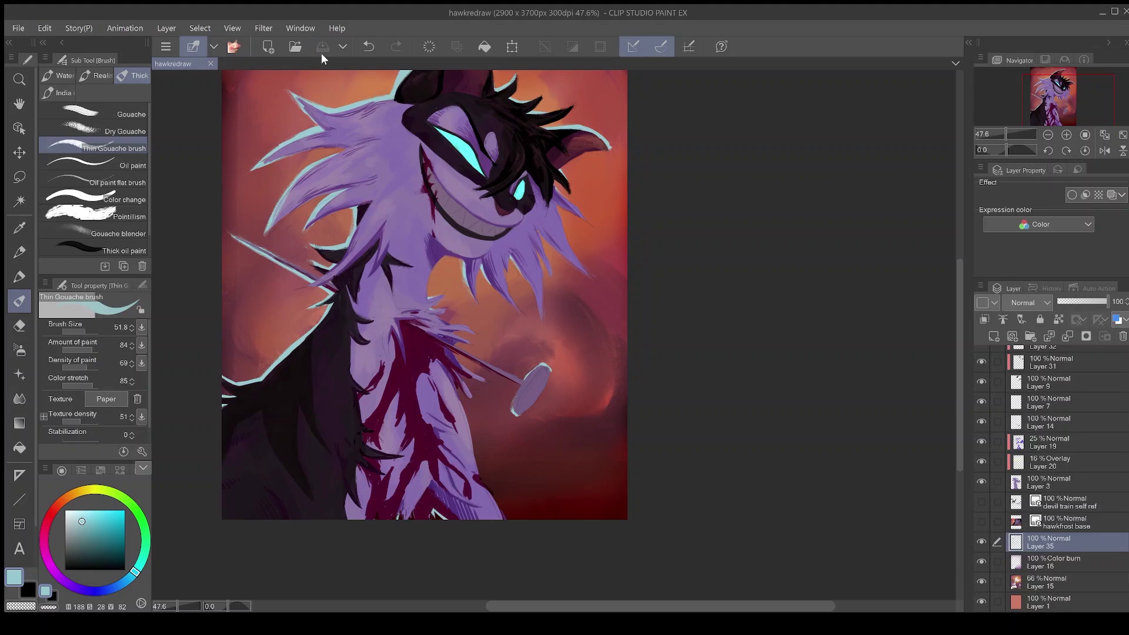
- Paint pale cyan highlights on the pole and disc on a new clipped layer above Layer 14, set to Add (Glow) at 33% opacity
click(981, 423)
click(982, 422)
click(1049, 422)
click(994, 336)
click(984, 319)
mouse_move(543, 371)
mouse_down()
mouse_move(518, 413)
mouse_move(520, 383)
mouse_move(542, 375)
mouse_up()
key(e)
key(b)
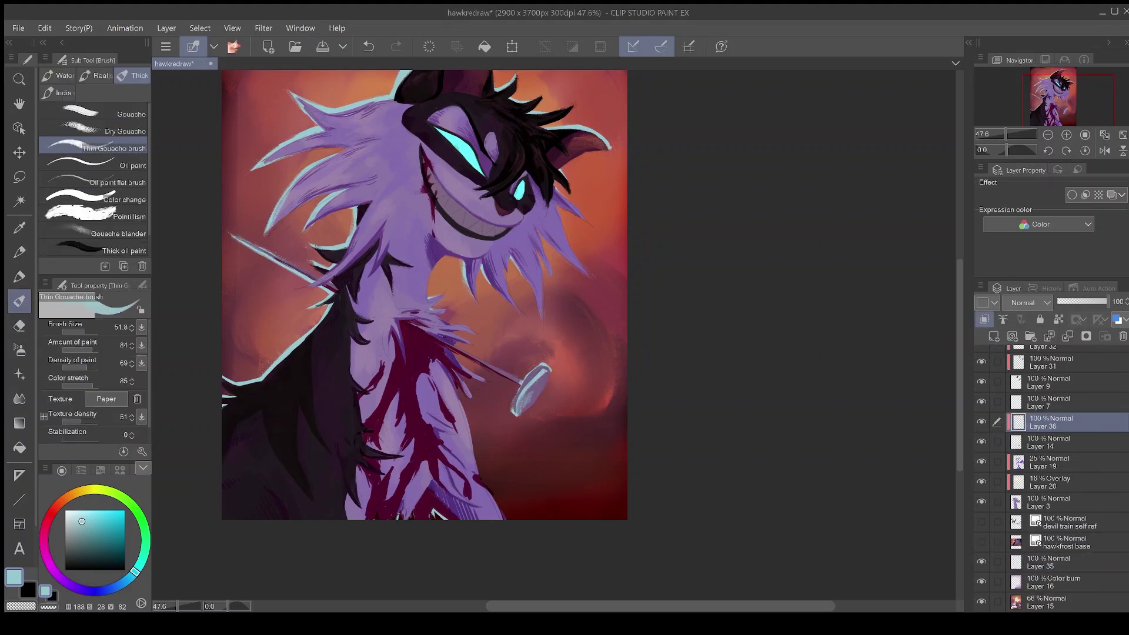
click(1010, 436)
click(1074, 302)
mouse_move(237, 239)
mouse_down()
mouse_move(300, 271)
mouse_move(289, 265)
mouse_up()
key(e)
key(b)
key(e)
key(b)
- Paint muted red shadows on the pole and disc on another layer above Layer 14, set to Multiply at 48% opacity, and save the file
click(1052, 442)
click(993, 336)
drag(47, 524, 52, 512)
click(83, 531)
drag(521, 382, 504, 375)
click(1041, 302)
click(1029, 346)
click(1081, 302)
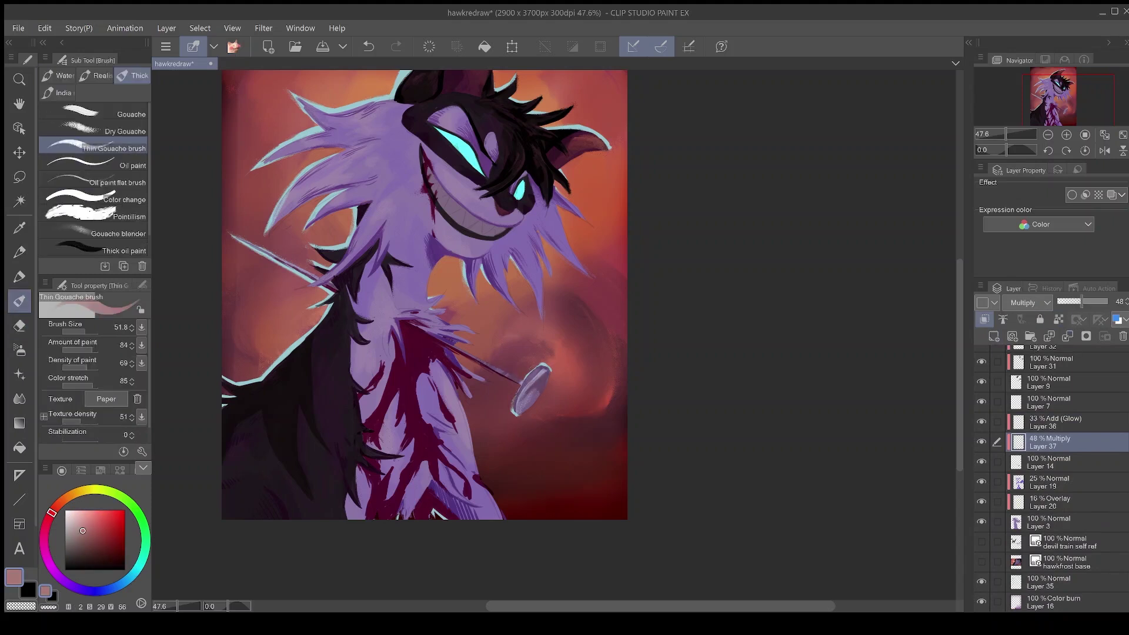
key(ctrl+0)
click(325, 47)
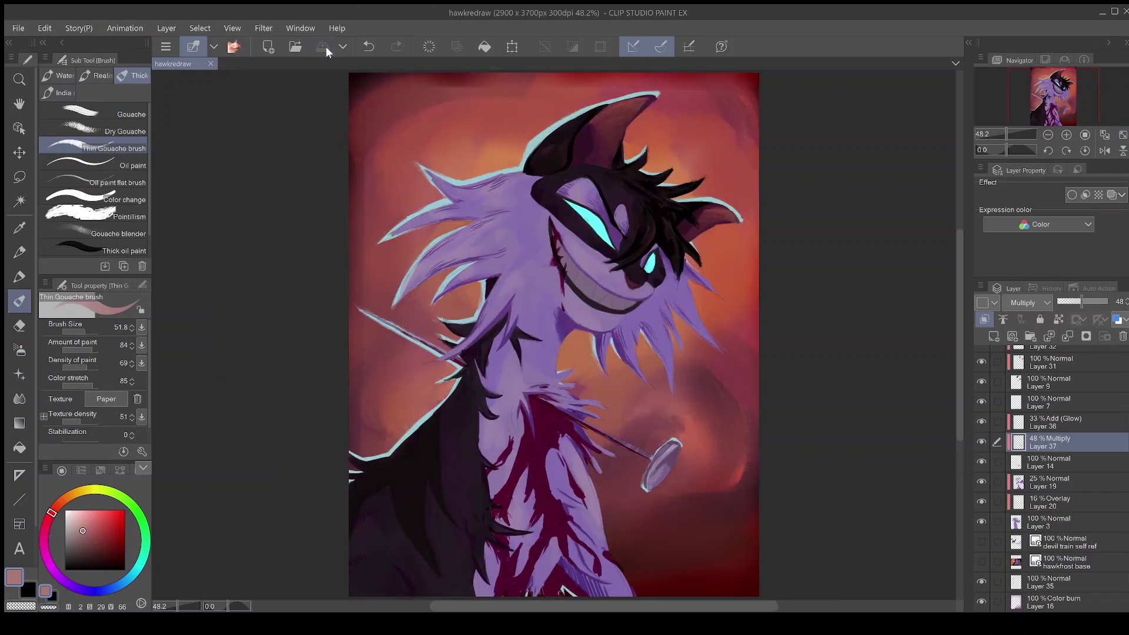
- Paint dark crimson shading into the chest blood on a new clipped layer above Layer 17, set to 29% opacity
scroll(1044, 418, up, 5)
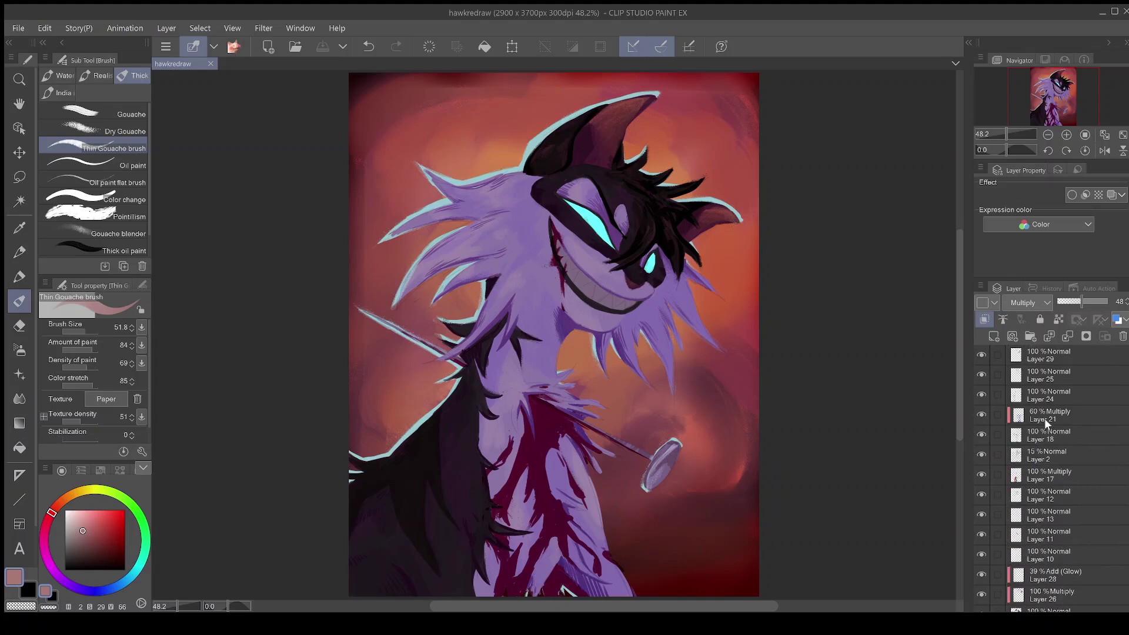
scroll(1052, 423, up, 3)
click(993, 337)
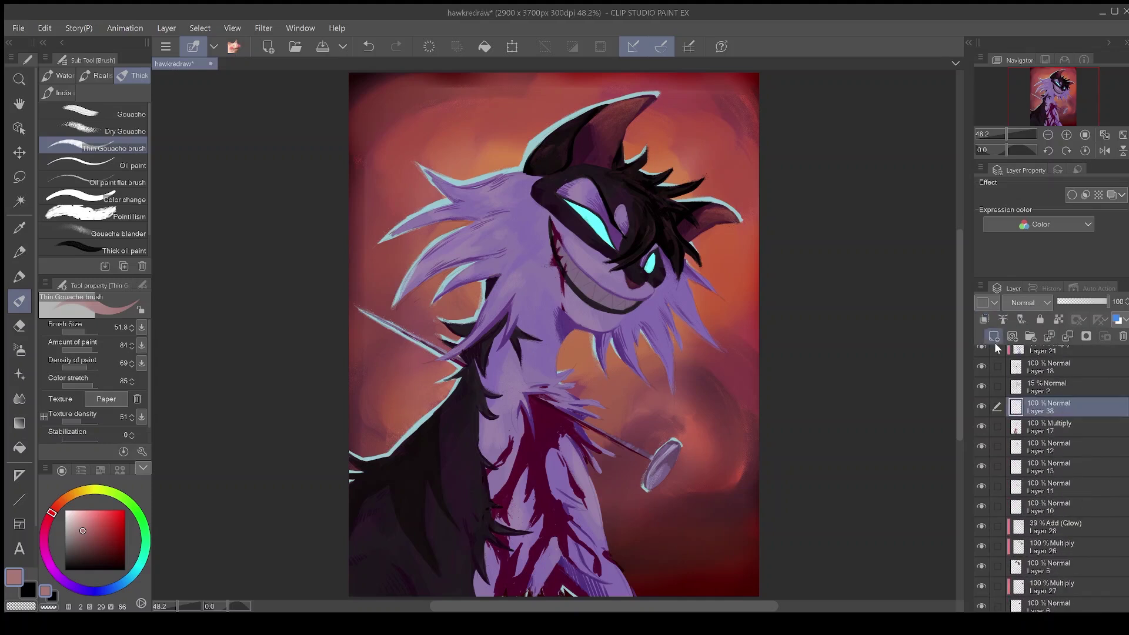
click(44, 539)
click(118, 553)
click(45, 527)
click(984, 319)
click(1072, 302)
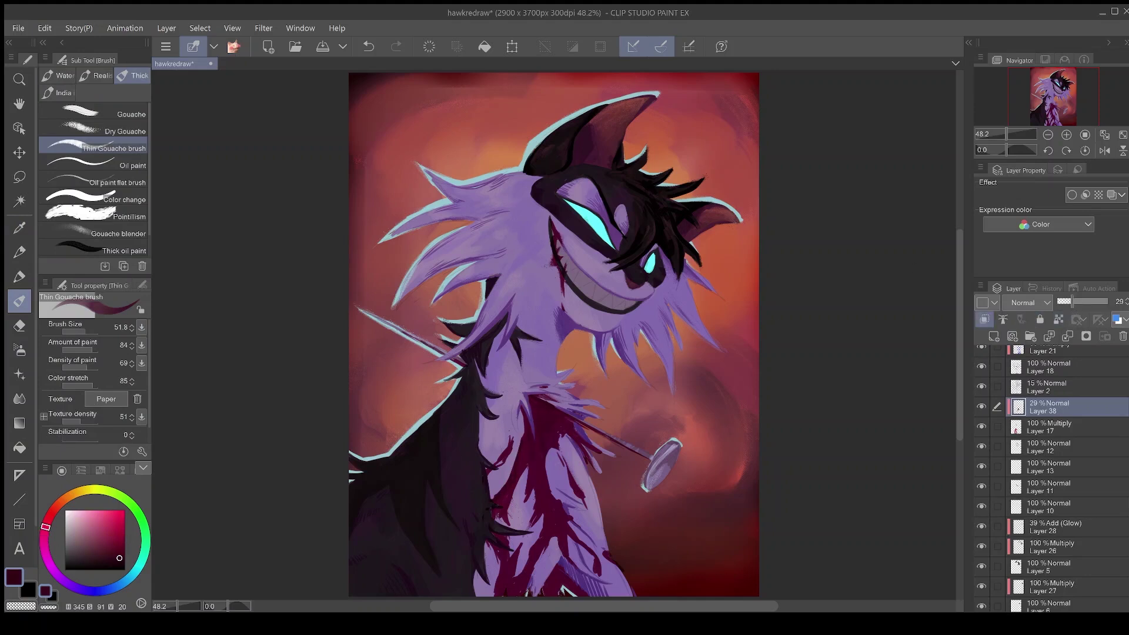
drag(505, 582, 487, 554)
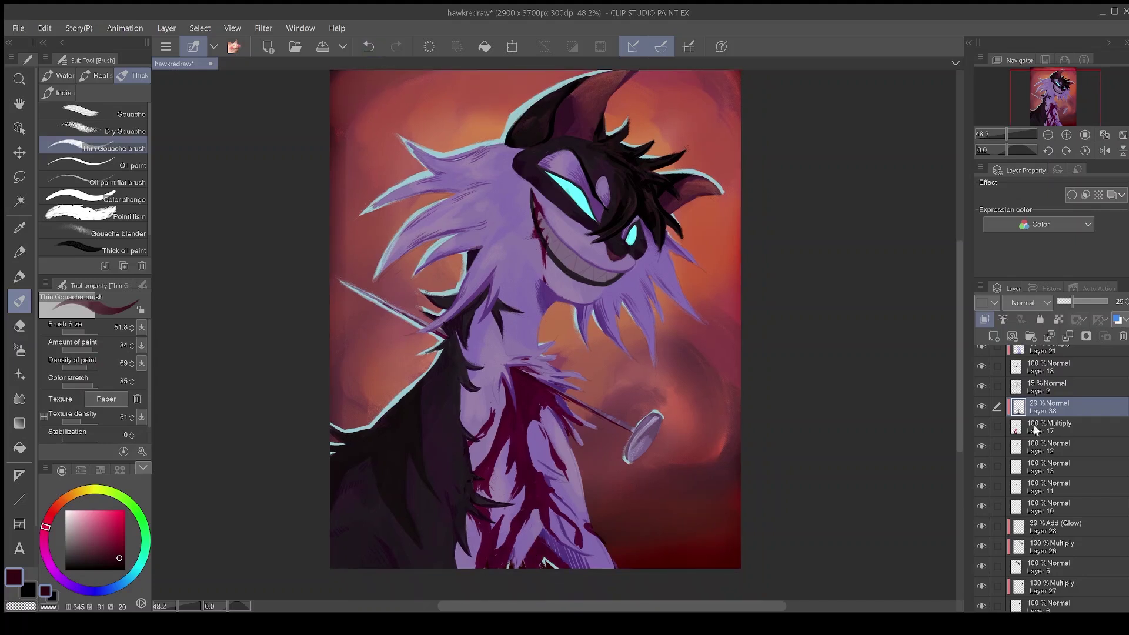
- Add bright pink-red highlights to the chest blood on a new layer set to Add (Glow) at 30% opacity, and save the file
key(ctrl+shift+n)
click(118, 511)
click(1036, 454)
click(1072, 301)
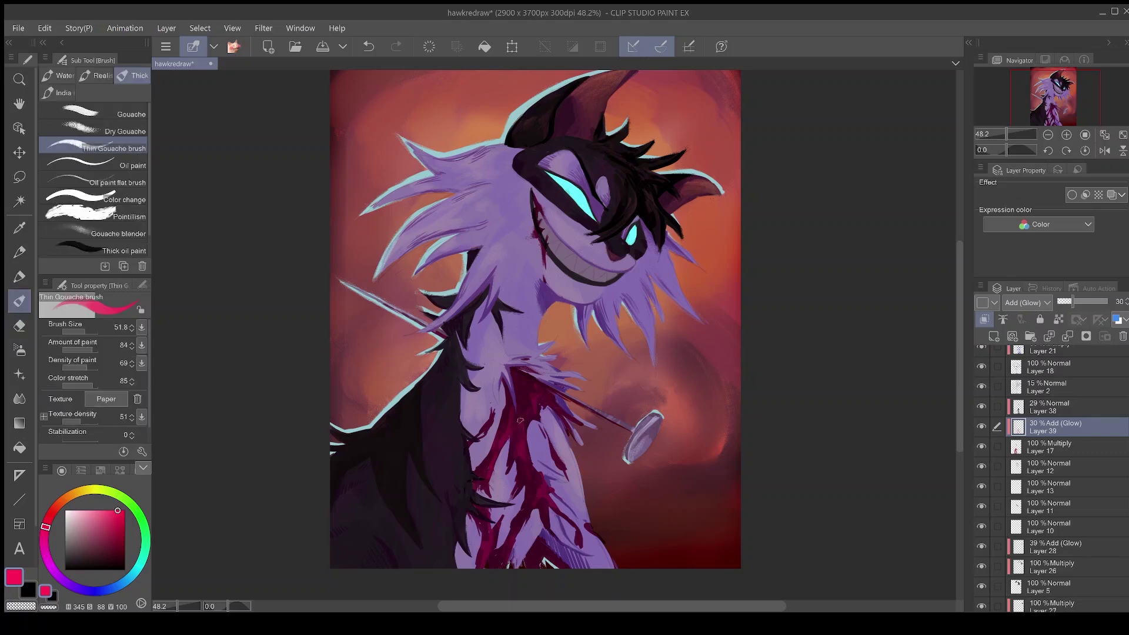
click(323, 46)
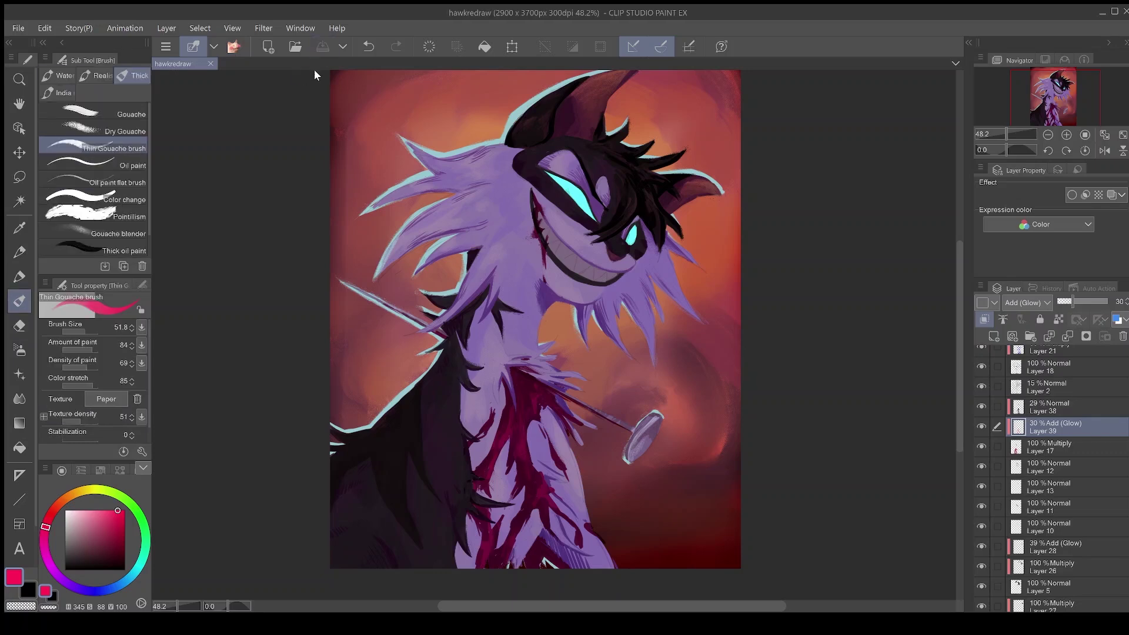
- Create a new layer at the top of the stack and paint very dark crimson details at the bottom of the legs, refining with the eraser
click(1048, 355)
click(993, 336)
click(112, 556)
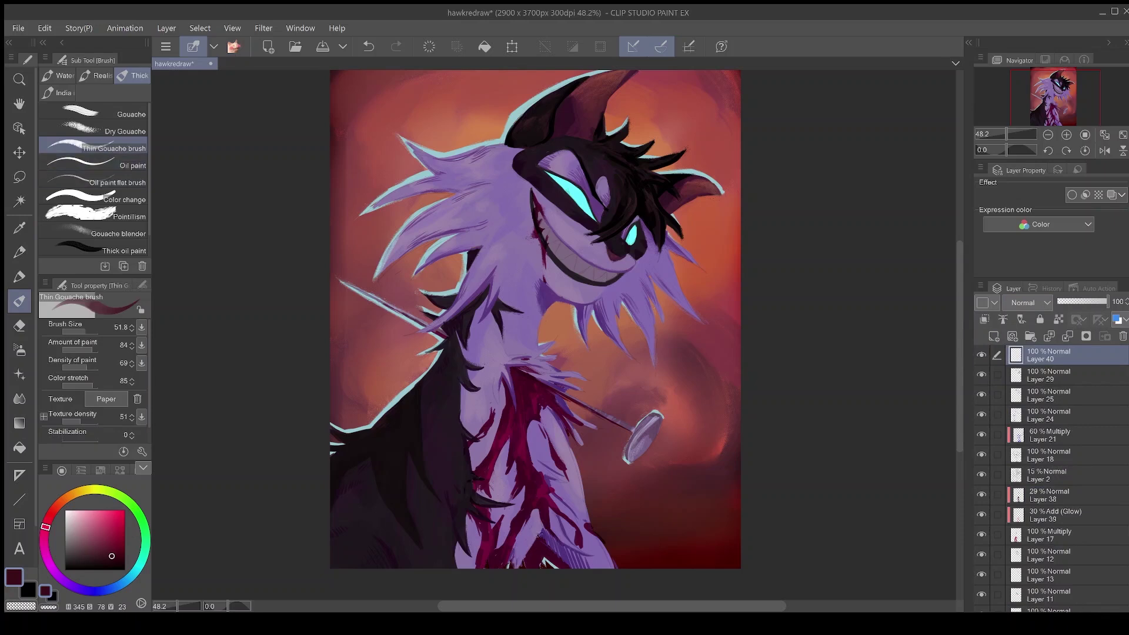
click(119, 565)
key(e)
key(b)
drag(538, 541, 546, 548)
key(e)
key(b)
key(e)
key(b)
key(e)
key(b)
- Sample crimson from the blood and paint blood details on the chest fur around the wound, shaping them with the eraser
click(19, 228)
click(474, 429)
click(19, 301)
scroll(585, 366, up, 4)
key(e)
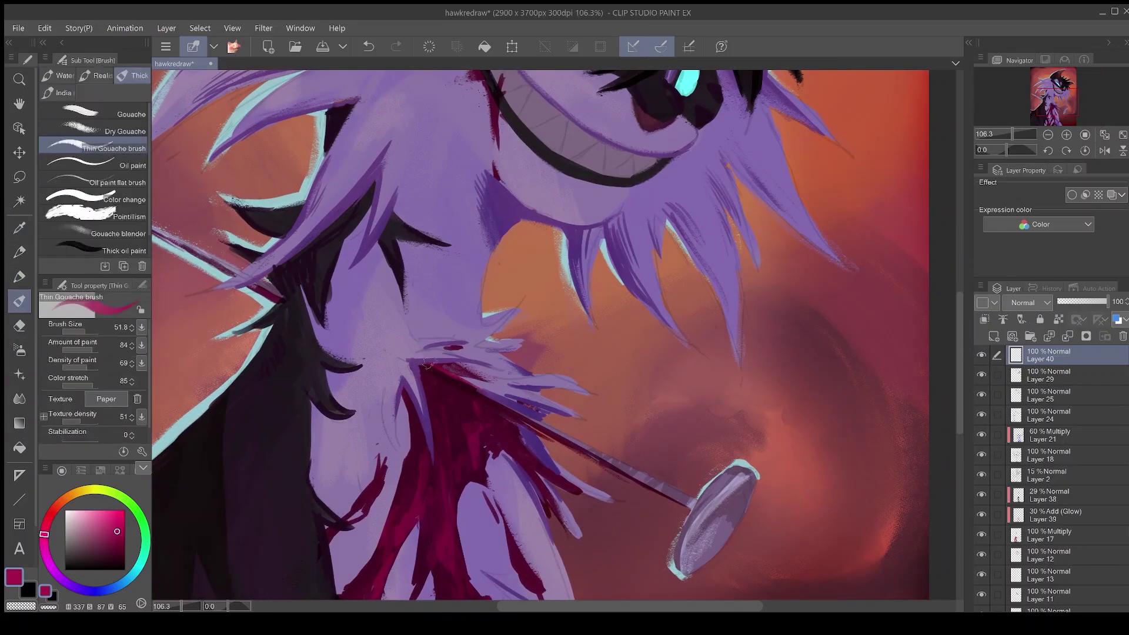
key(b)
key(e)
key(b)
key(e)
key(b)
key(e)
key(b)
key(e)
key(b)
scroll(569, 329, down, 4)
scroll(569, 329, up, 1)
- Add a new clipped layer above Layer 40, sample the pale cyan rim-light colour, and switch to the Soft airbrush
click(993, 336)
click(984, 320)
key(i)
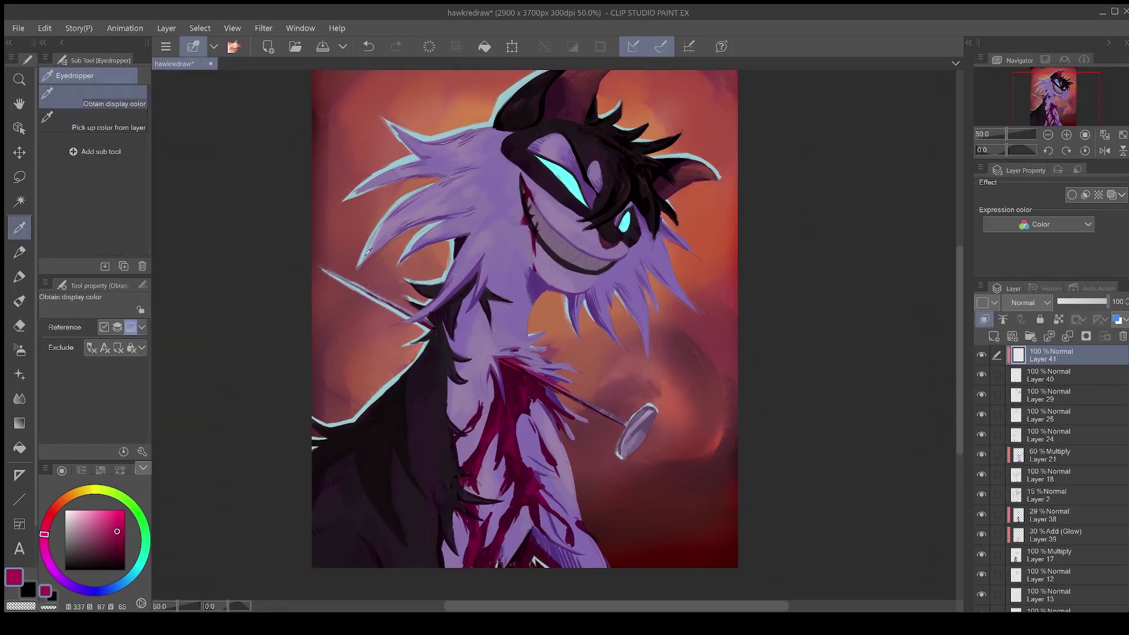
click(373, 260)
key(b)
key(ctrl+0)
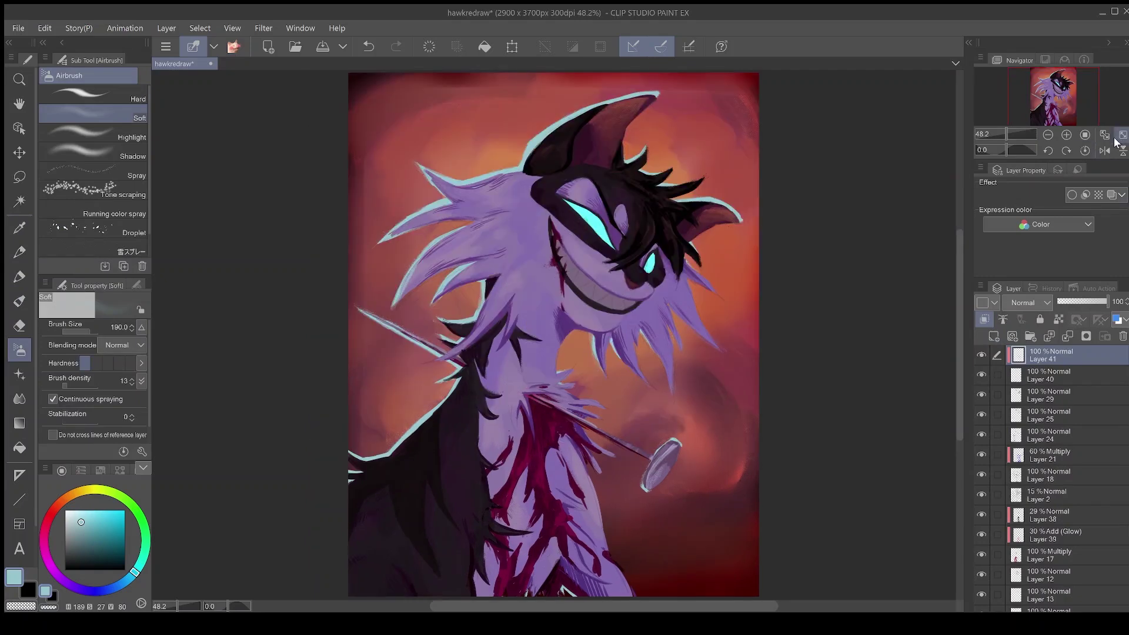
- Move the 15% opacity Layer 2 to the top of the layer stack and add a new layer above it
click(981, 494)
drag(1036, 495, 1038, 352)
click(982, 355)
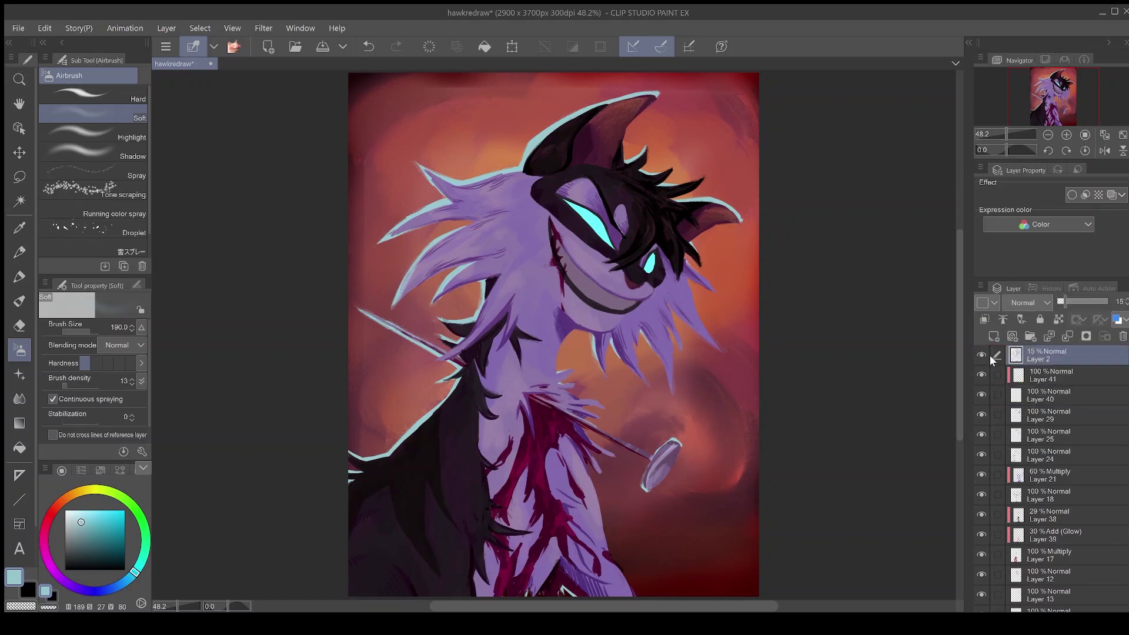
click(993, 336)
scroll(659, 228, up, 5)
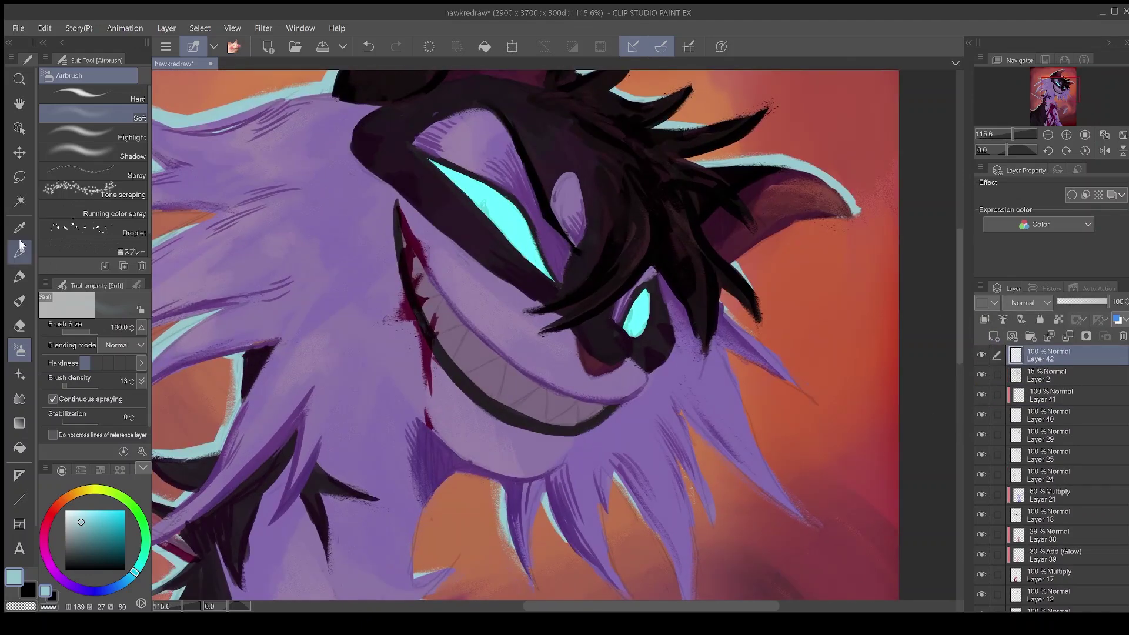
- Sample a colour from the teeth, switch to a muted dark mauve, and move Layer 42 directly above Layer 11
click(19, 228)
click(505, 371)
click(19, 301)
click(80, 546)
drag(1046, 355, 1040, 585)
- Paint mauve separation lines between the teeth with the Thin Gouache brush, refine them with the eraser, and set Layer 42 to 70% opacity
key(e)
key(b)
key(e)
key(b)
drag(471, 333, 452, 366)
scroll(1045, 500, down, 3)
mouse_move(1046, 463)
mouse_down()
mouse_move(1046, 525)
mouse_move(1046, 513)
mouse_up()
key(e)
key(b)
key(e)
key(b)
key(e)
key(b)
key(e)
key(b)
key(e)
key(b)
key(e)
key(b)
scroll(1058, 397, down, 5)
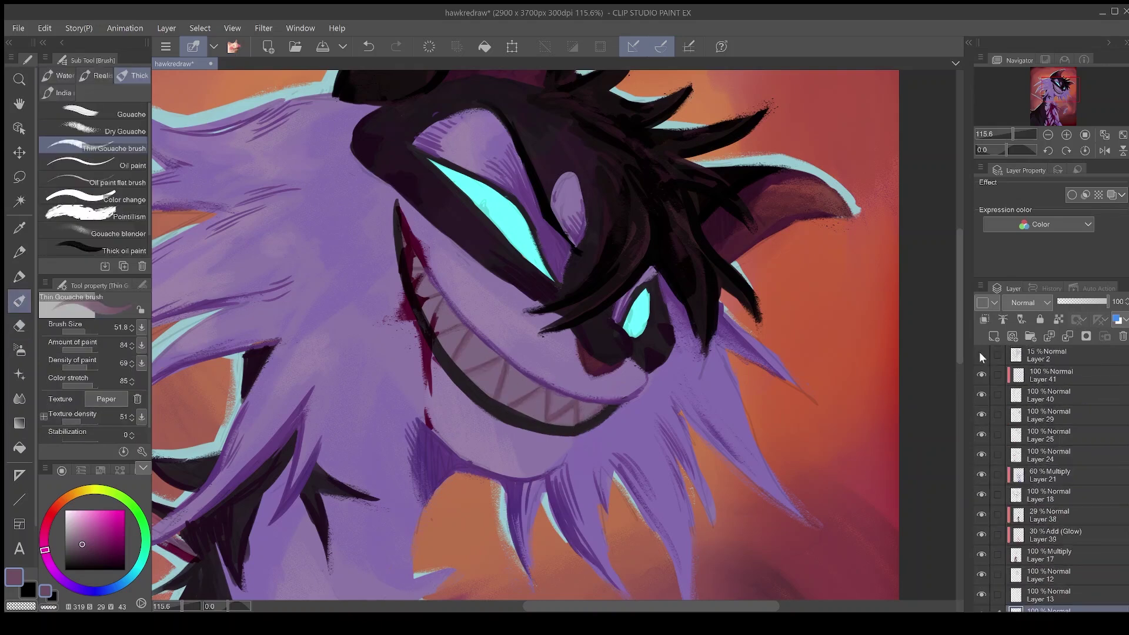
mouse_move(1108, 301)
mouse_down()
mouse_move(1082, 301)
mouse_move(1093, 303)
mouse_up()
- Add a new layer clipped to the teeth on Layer 11 and switch to the Blend tool
click(1048, 410)
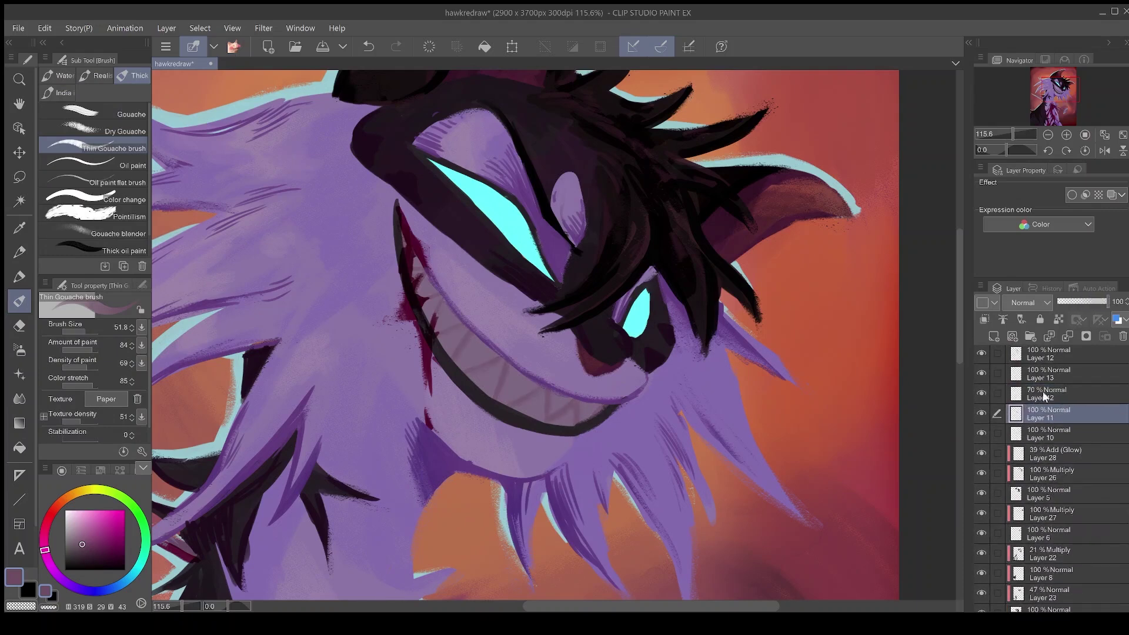
click(994, 336)
click(985, 319)
key(j)
click(84, 332)
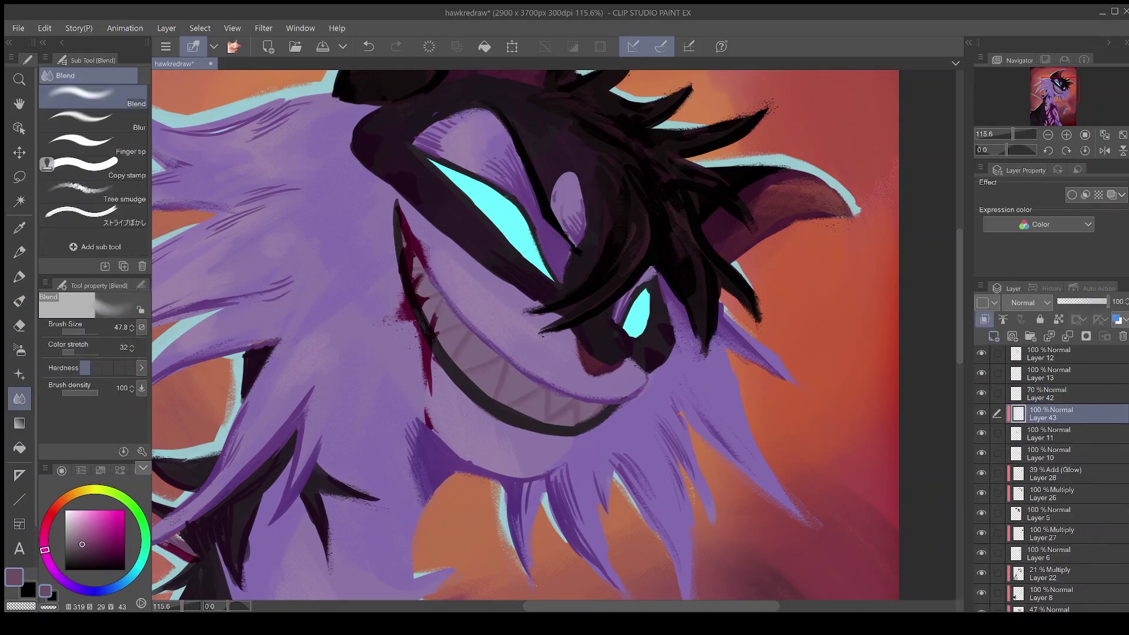
click(981, 434)
key(b)
- Airbrush a soft muted orange over the teeth on another clipped layer above Layer 11, set to Add (Glow) at 30% opacity
click(1049, 434)
click(993, 335)
click(73, 494)
click(81, 535)
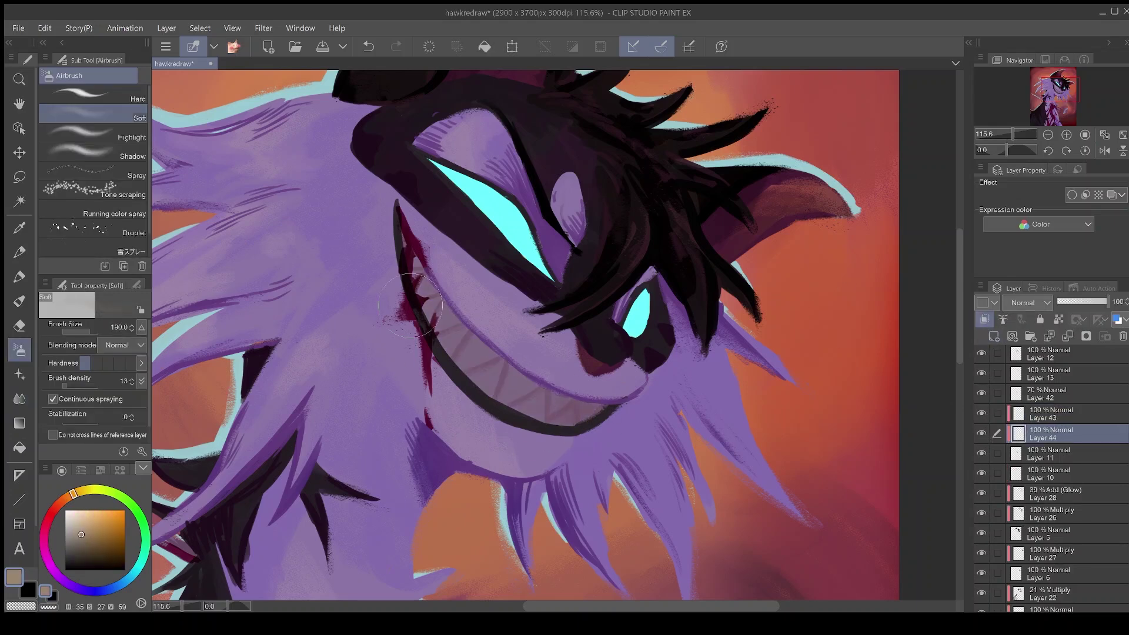
drag(432, 297, 508, 385)
click(1035, 447)
click(1076, 302)
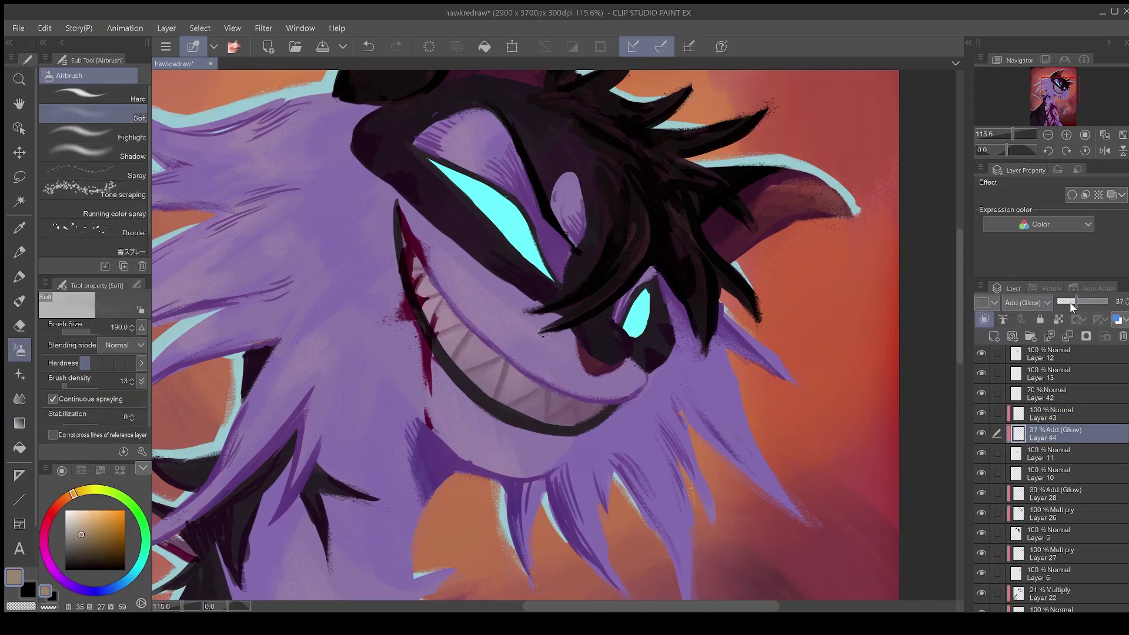
- Paint highlights on the teeth in the sampled pale cyan on a new layer above Layer 42, and set its opacity to 31%
click(1045, 397)
click(994, 336)
click(20, 227)
click(182, 328)
click(19, 301)
mouse_move(466, 345)
mouse_down()
mouse_move(441, 316)
mouse_move(459, 360)
mouse_up()
key(e)
key(b)
drag(442, 307, 452, 345)
key(e)
key(b)
key(e)
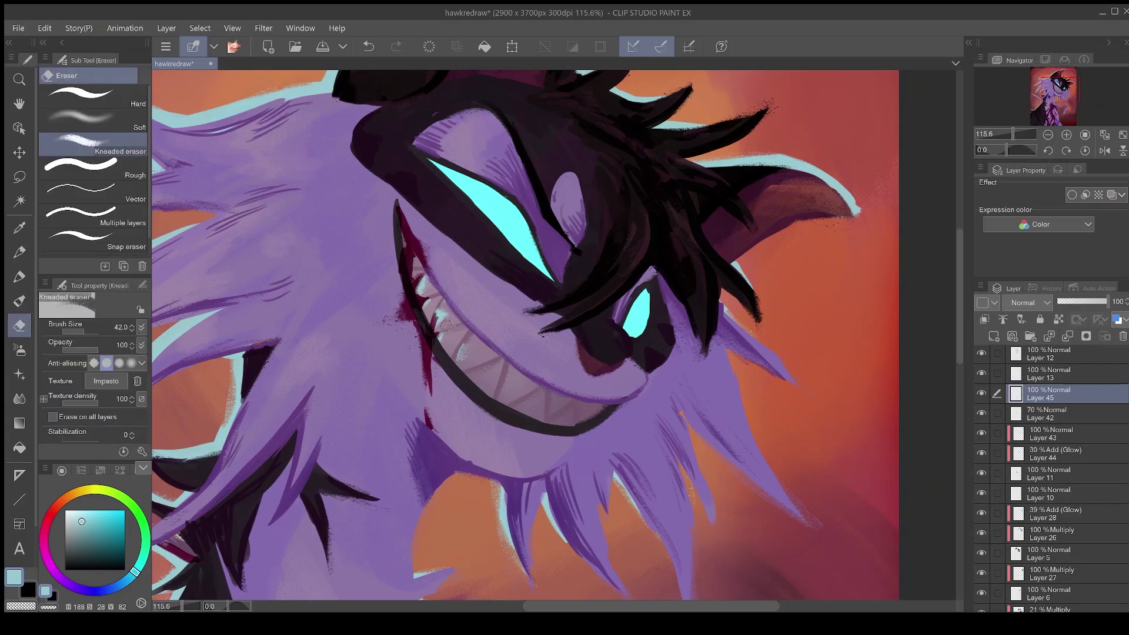
key(b)
drag(1108, 301, 1072, 301)
- Refine the tooth highlights with the Soft airbrush and eraser, set Layer 45 to 25% opacity, and save the drawing
scroll(518, 318, down, 4)
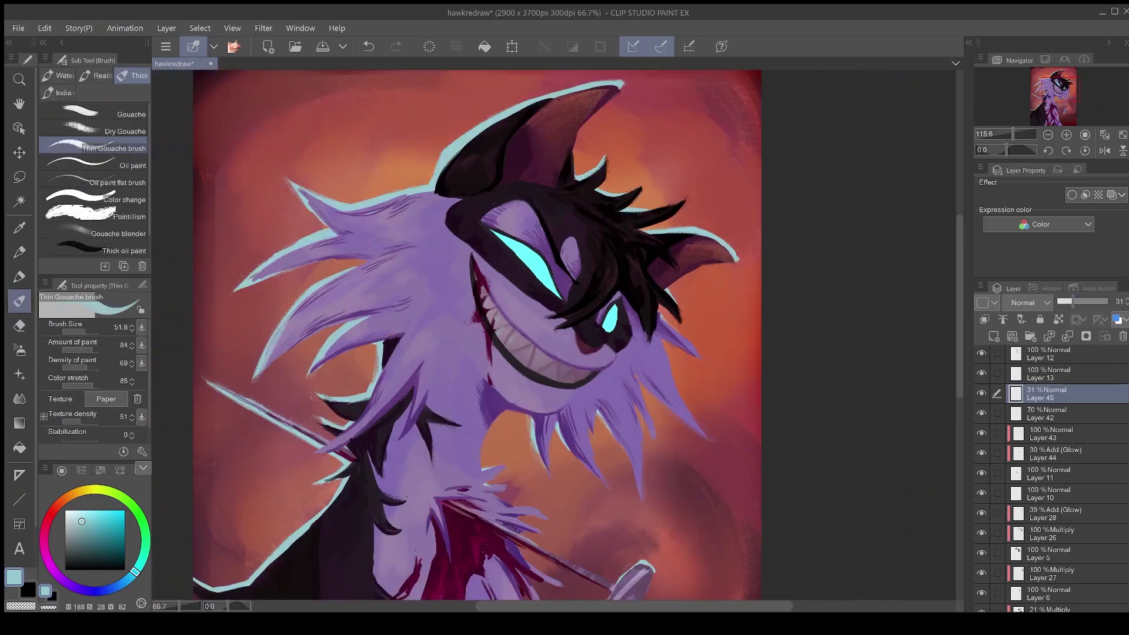
scroll(538, 353, up, 2)
click(19, 350)
drag(460, 286, 446, 270)
key(e)
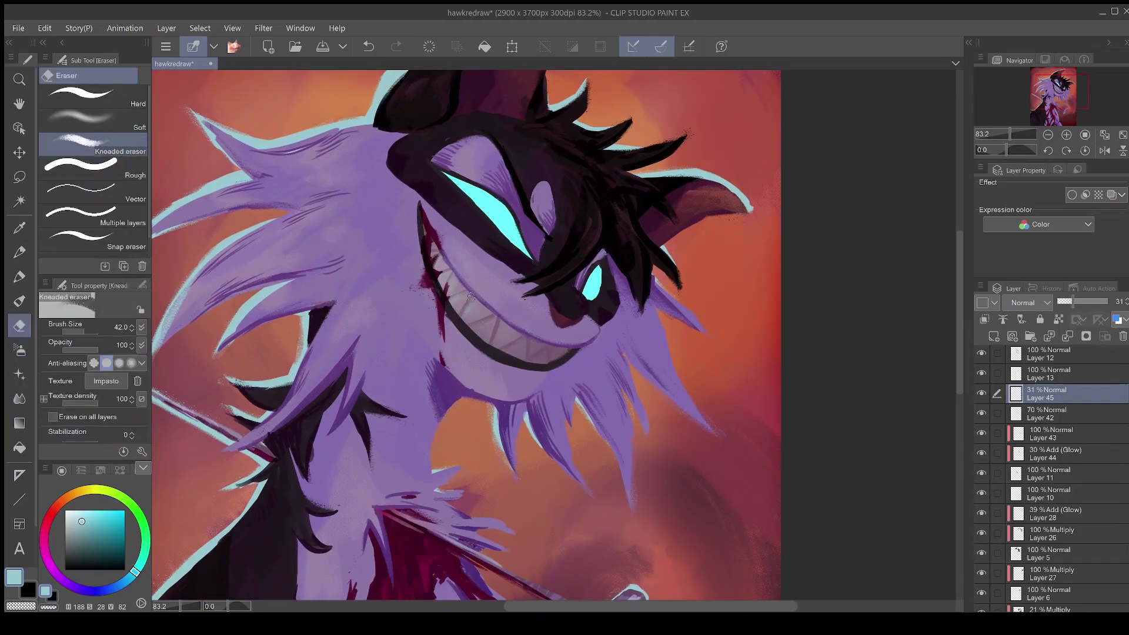
key(b)
scroll(471, 297, down, 2)
key(e)
key(b)
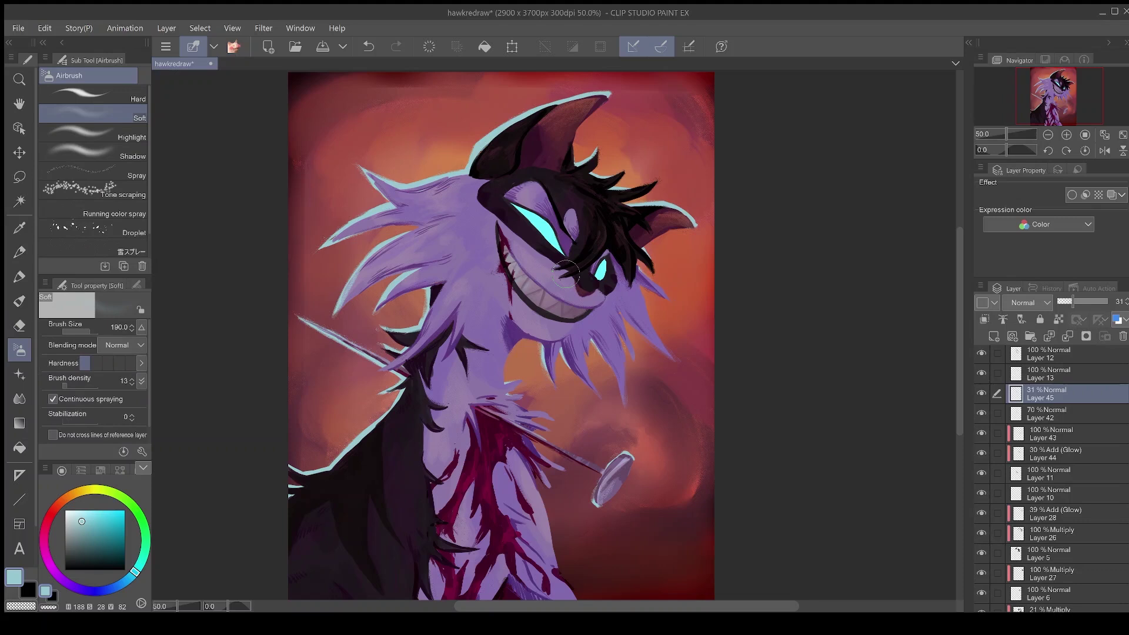
key(ctrl+s)
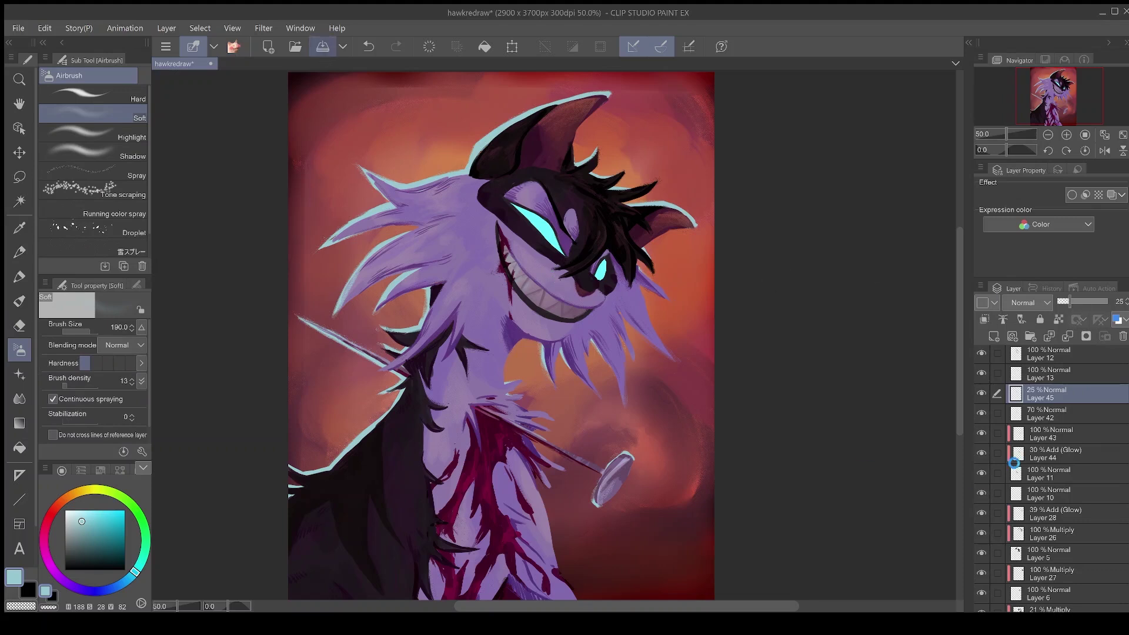
- Locate the eye layer, Layer 10, add a new layer directly above it, and choose a very dark teal
scroll(1034, 482, up, 4)
click(982, 380)
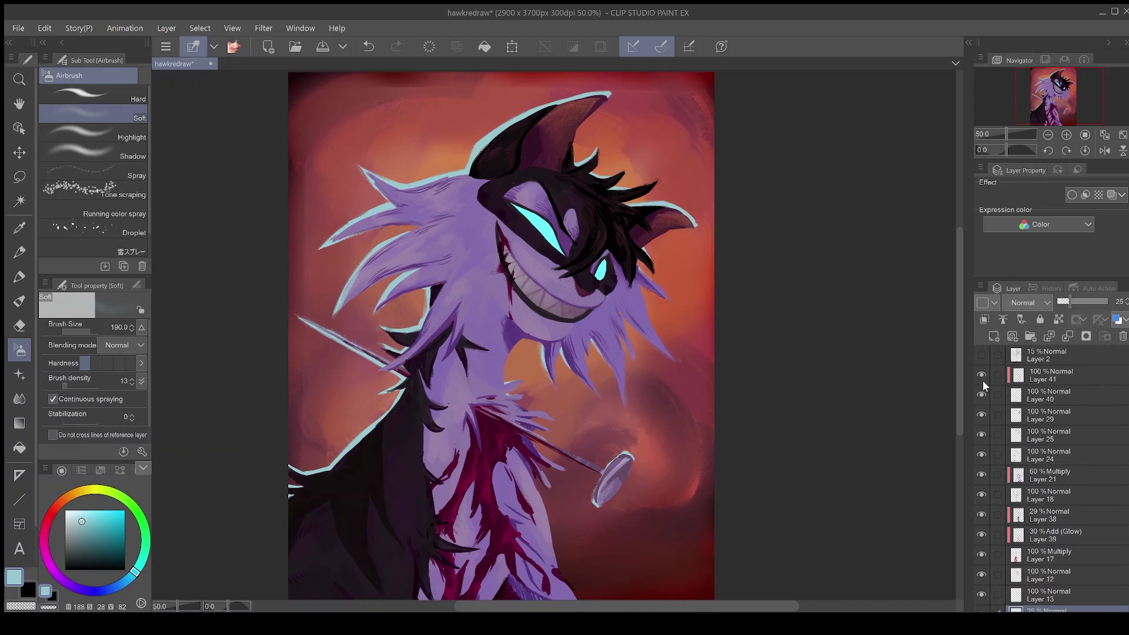
click(1047, 495)
scroll(561, 241, up, 4)
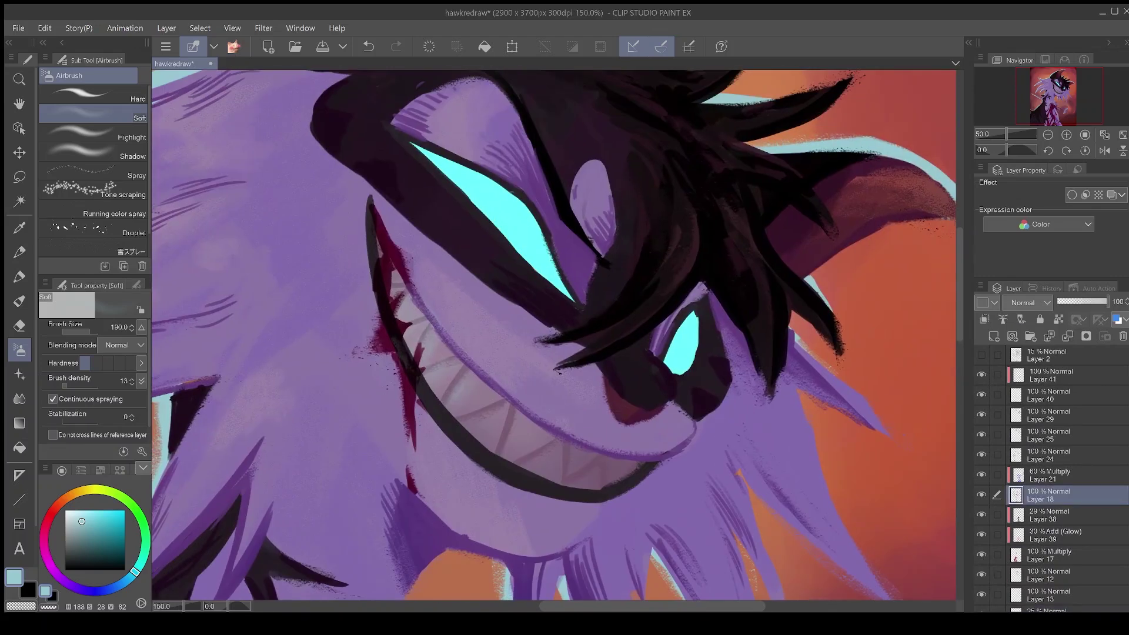
key(e)
key(b)
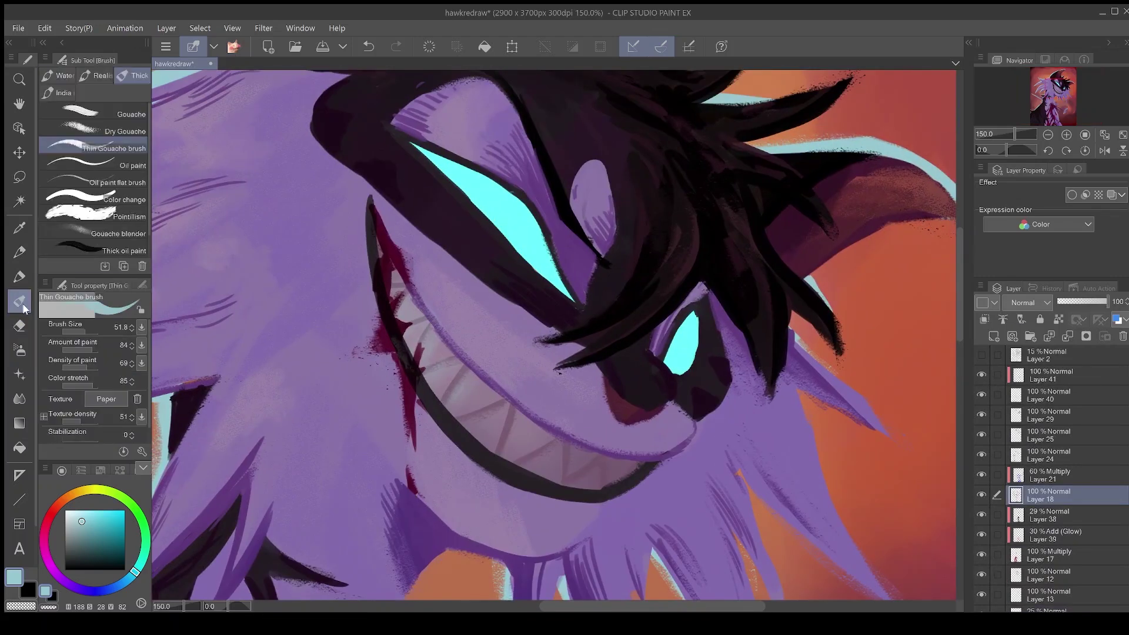
click(983, 576)
scroll(982, 537, down, 3)
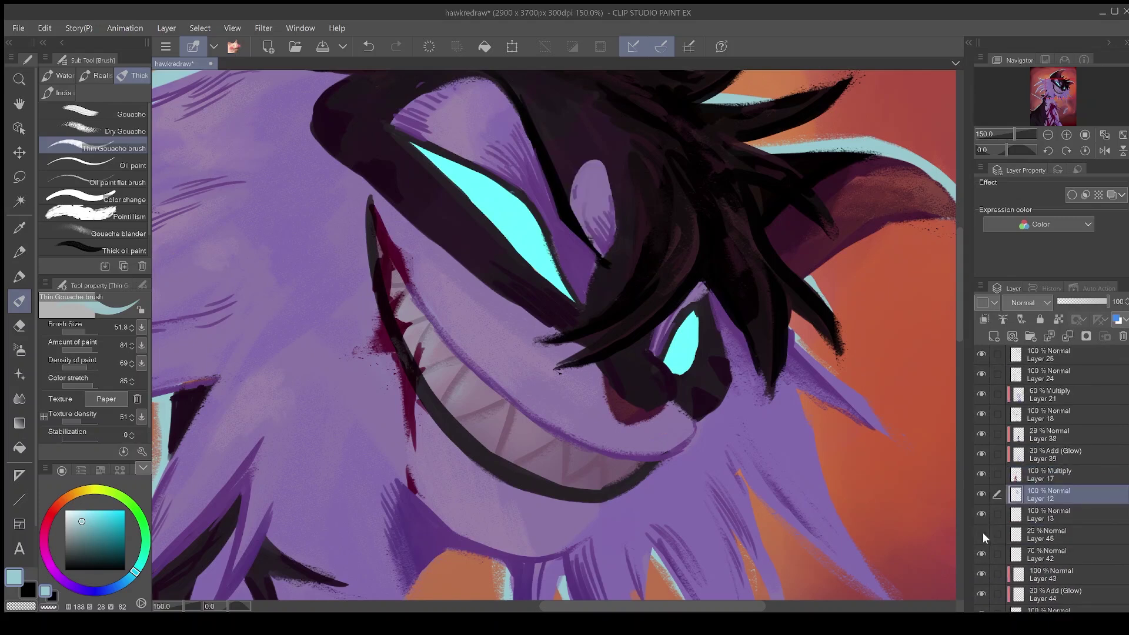
scroll(982, 532, down, 5)
click(983, 499)
key(ctrl+shift+n)
click(101, 559)
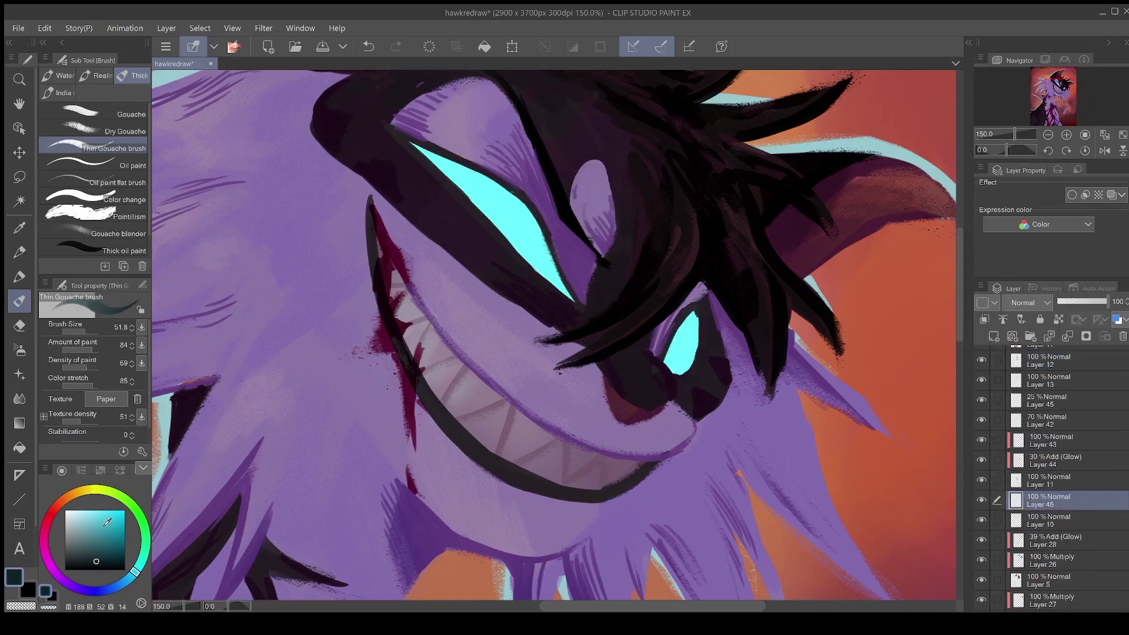
- Paint thin dark slit pupils in both eyes, trim them with the eraser, and save the drawing
drag(477, 218, 495, 207)
drag(668, 361, 680, 351)
key(e)
key(b)
key(e)
drag(494, 226, 492, 207)
mouse_move(494, 205)
mouse_down()
mouse_move(479, 209)
mouse_move(490, 220)
mouse_up()
key(b)
scroll(702, 307, down, 5)
key(ctrl+plus)
key(ctrl+plus)
key(ctrl+plus)
key(ctrl+s)
- Paint medium-blue concentric rings in both eyes on a new layer clipped to Layer 10
click(1039, 521)
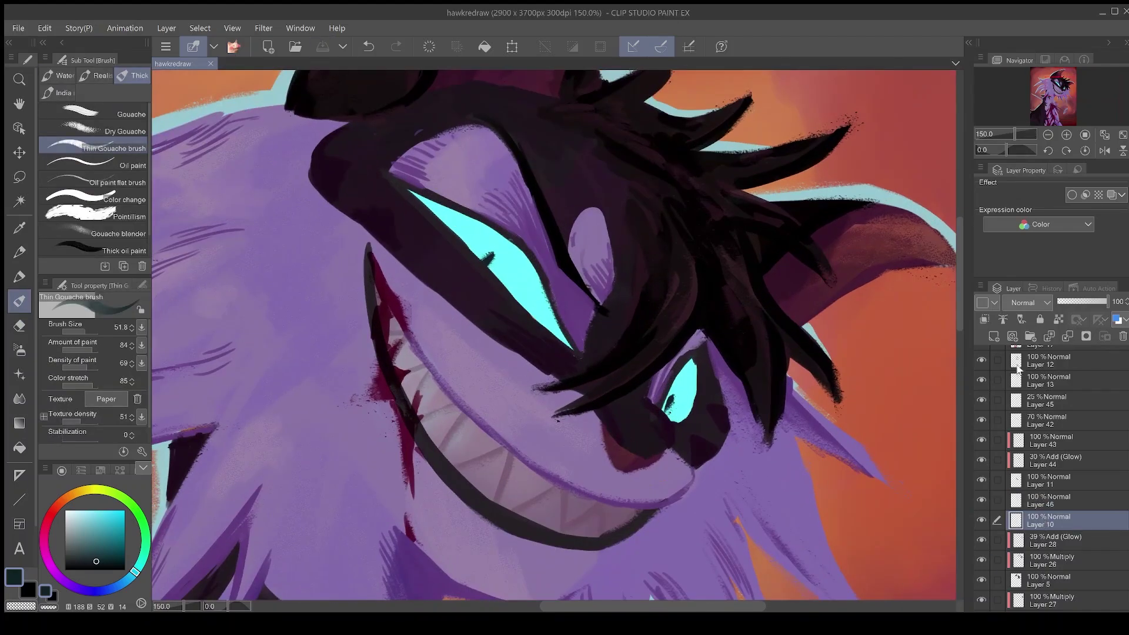
click(993, 336)
click(115, 587)
click(93, 518)
mouse_move(470, 248)
mouse_down()
mouse_move(502, 229)
mouse_move(511, 264)
mouse_move(474, 262)
mouse_move(501, 288)
mouse_up()
click(984, 319)
mouse_move(463, 239)
mouse_down()
mouse_move(468, 218)
mouse_move(430, 199)
mouse_up()
key(ctrl+z)
drag(529, 314, 551, 303)
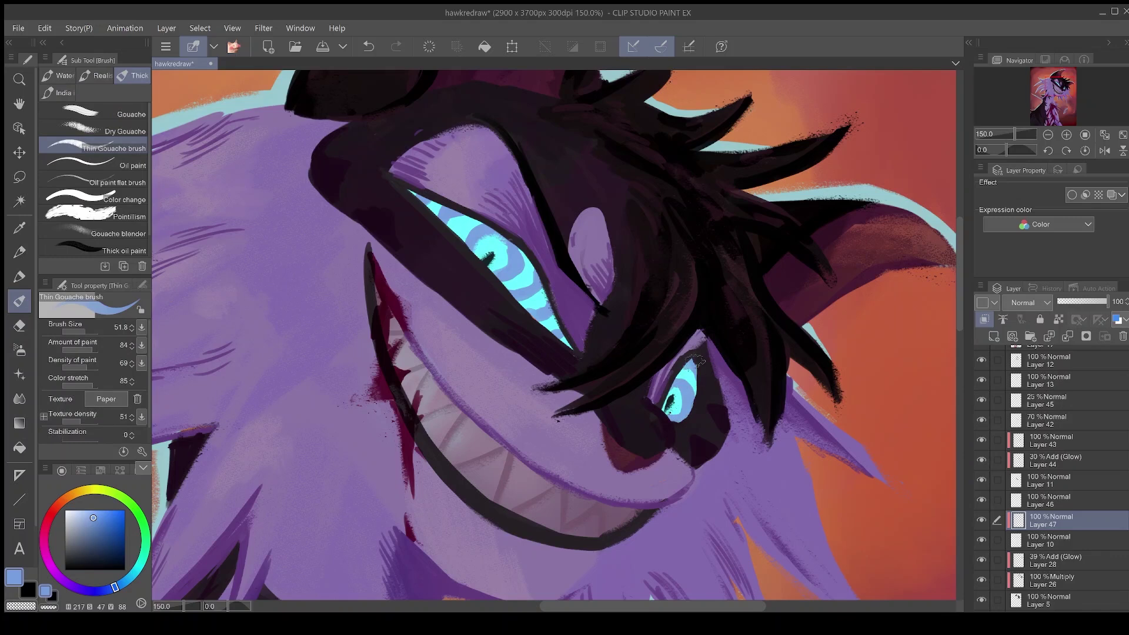
- Set the blue eye-ring layer to 65% opacity and save the drawing
key(ctrl+minus)
key(ctrl+minus)
key(ctrl+minus)
scroll(632, 252, up, 1)
drag(1107, 301, 1085, 303)
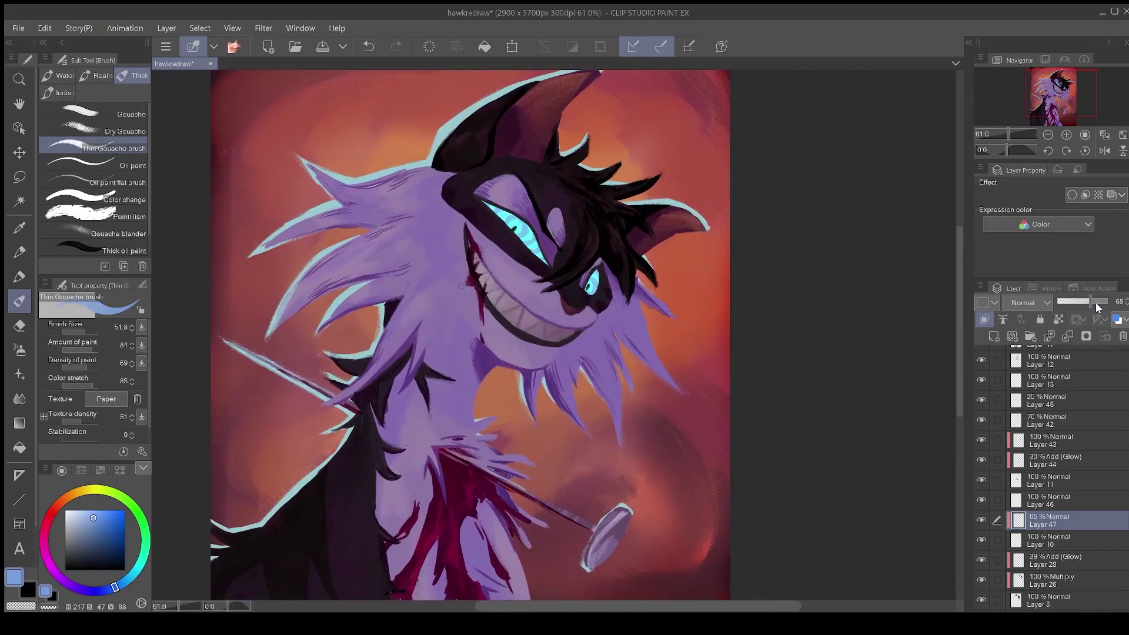
click(331, 59)
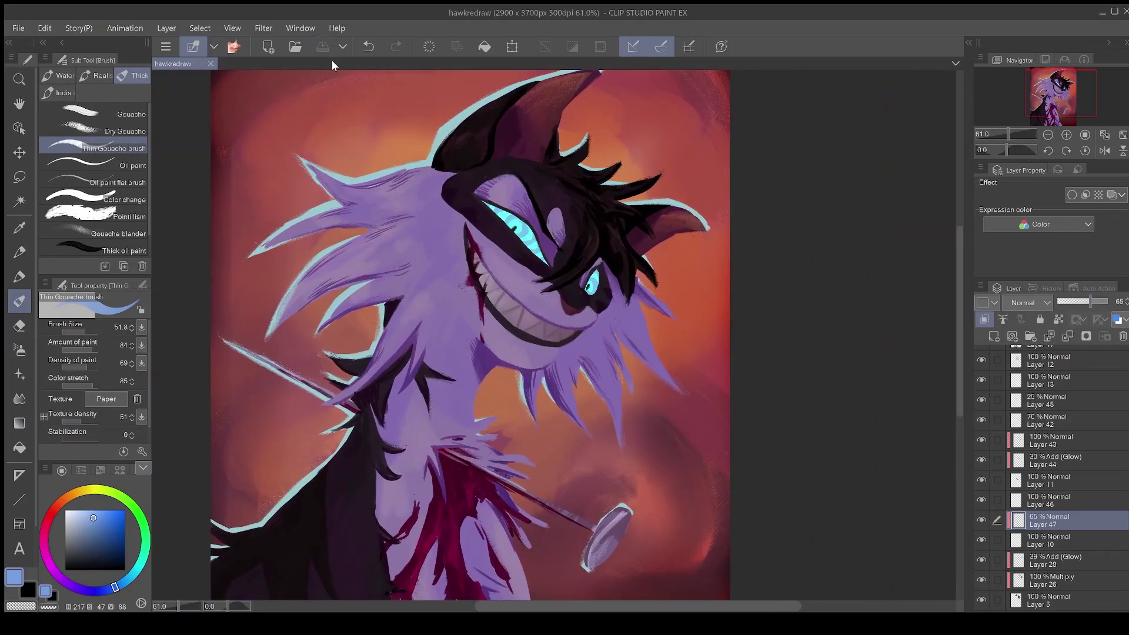
- Paint very pale cyan highlights in the eyes on a new clipped layer above Layer 47, set to Add (Glow)
click(1032, 539)
key(ctrl+shift+n)
drag(1032, 536, 1033, 515)
click(140, 565)
scroll(552, 205, up, 3)
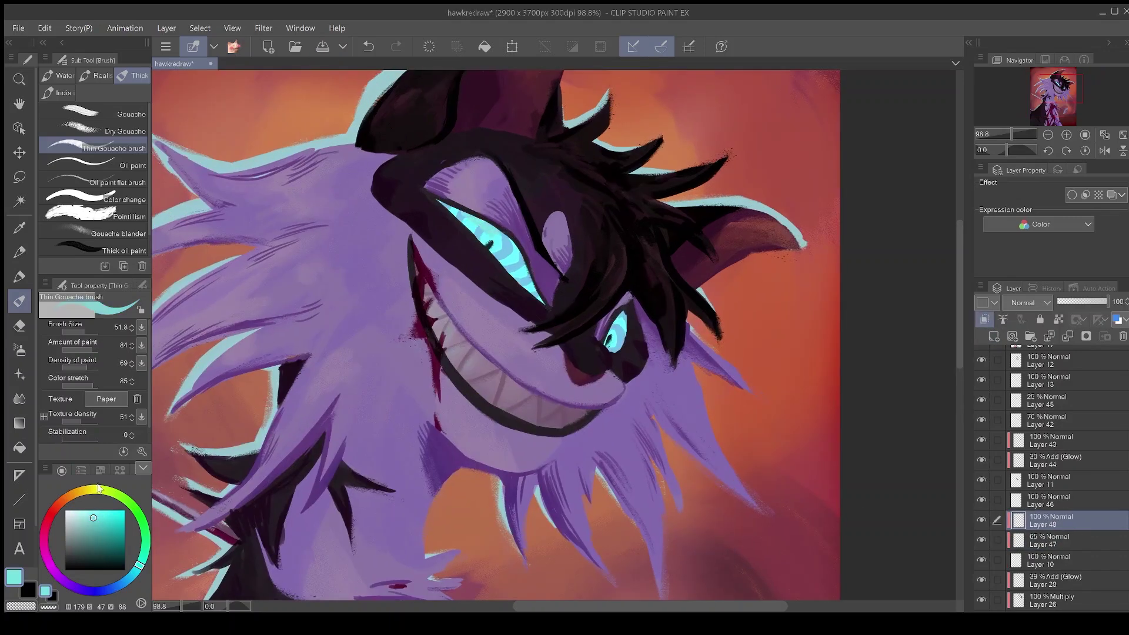
click(81, 510)
drag(465, 216, 526, 267)
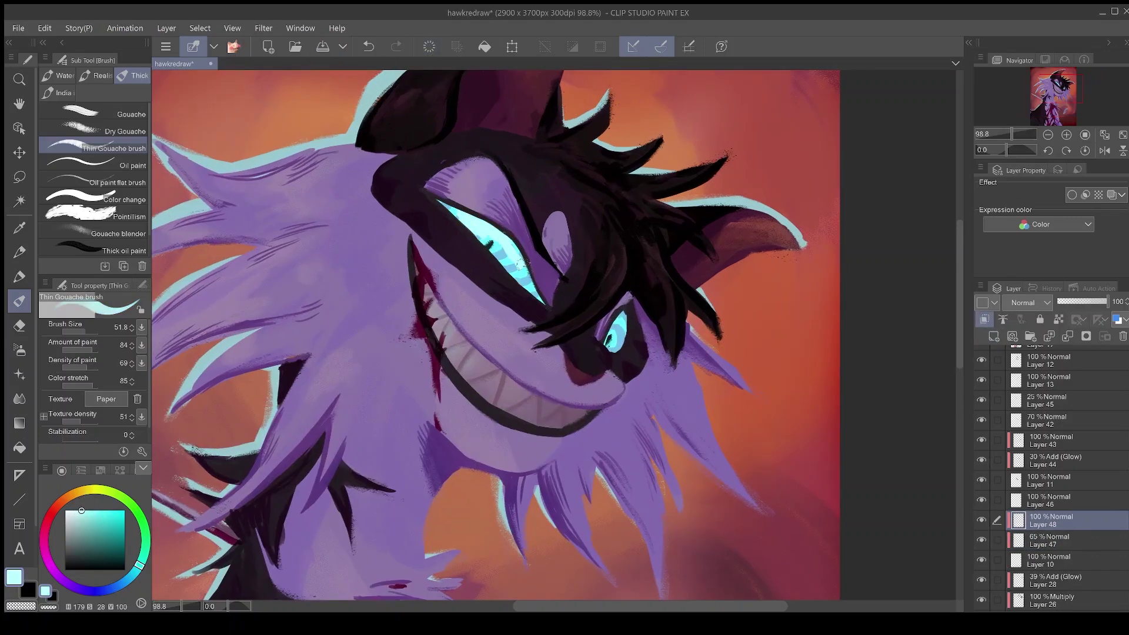
click(1010, 465)
- Try blending the eye highlights, undo it, and smudge them with the Tree smudge tool instead
click(18, 398)
drag(456, 211, 519, 266)
click(372, 43)
click(89, 193)
drag(620, 324, 613, 344)
- Lower the eye-highlight layer's opacity to 10%, compare the painting with and without it, and save the drawing
drag(1069, 302, 1080, 310)
click(1123, 134)
click(981, 520)
click(981, 519)
click(322, 47)
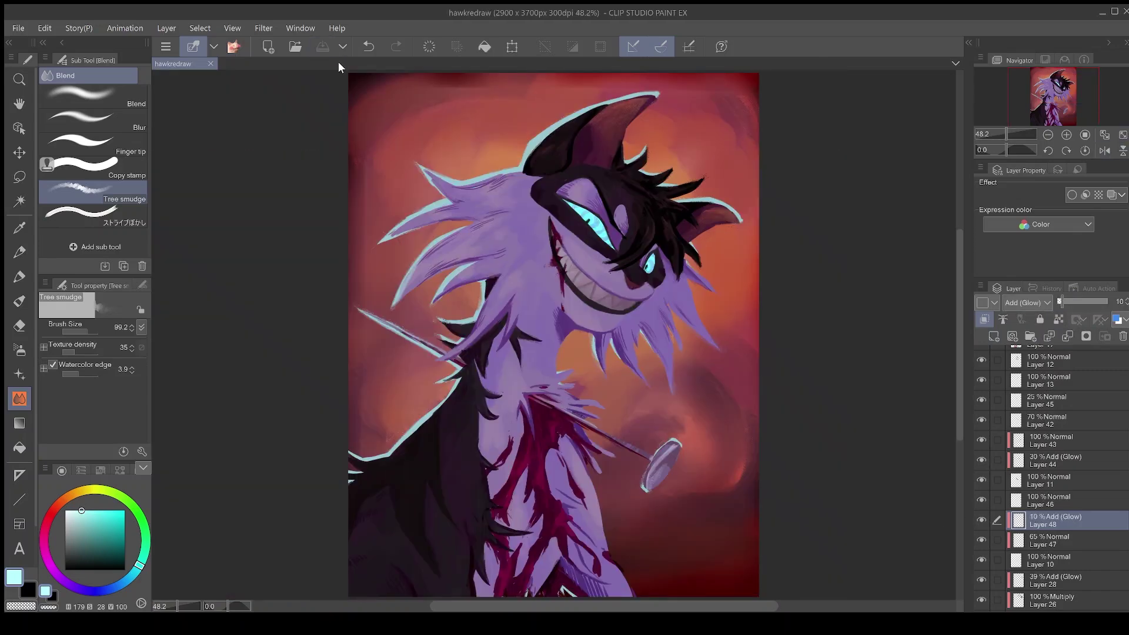
- Sample a muted red from the background, switch to the Thin Gouache brush, and select Layer 35
click(20, 228)
click(404, 436)
click(20, 301)
scroll(1047, 500, down, 10)
click(1025, 523)
click(981, 522)
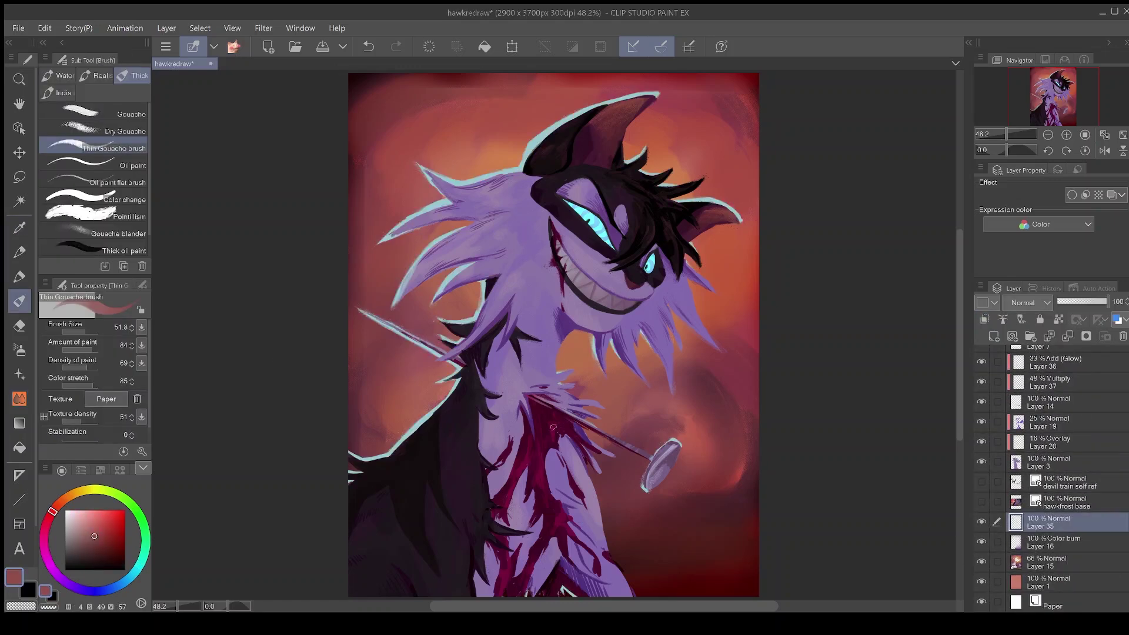
scroll(638, 411, up, 2)
drag(624, 465, 652, 470)
click(369, 46)
- Sample the pale cyan rim-light colour, paint a rim highlight along the pole between chest and end disc, and save the drawing
click(20, 227)
click(283, 442)
key(b)
mouse_move(572, 428)
mouse_down()
mouse_move(663, 481)
mouse_move(579, 430)
mouse_up()
key(e)
key(b)
key(e)
key(b)
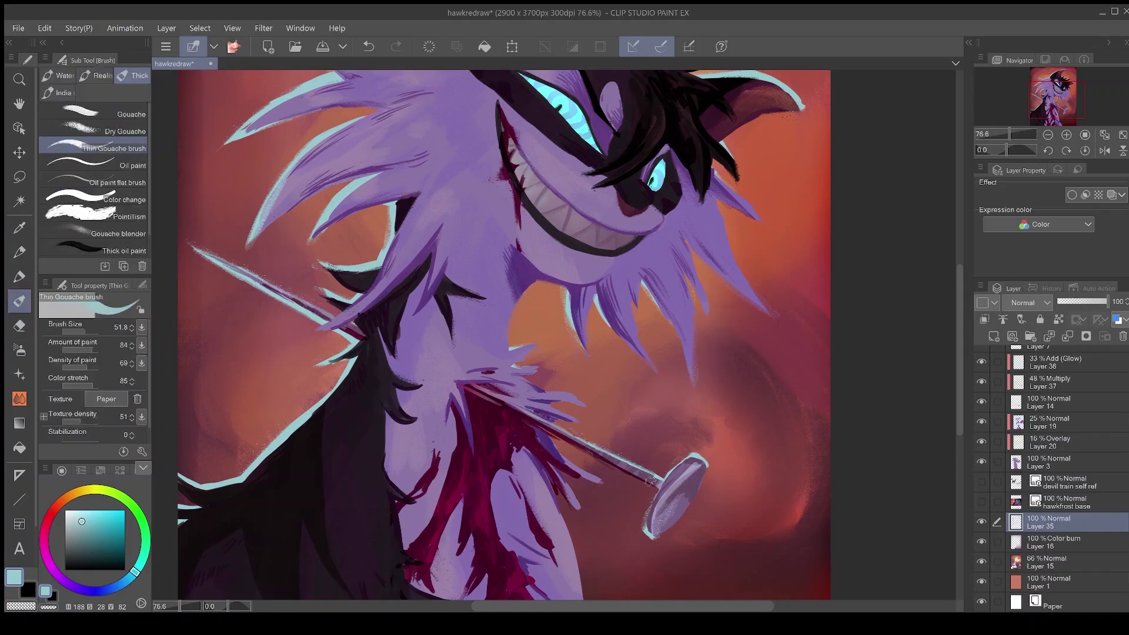
click(1123, 135)
click(323, 47)
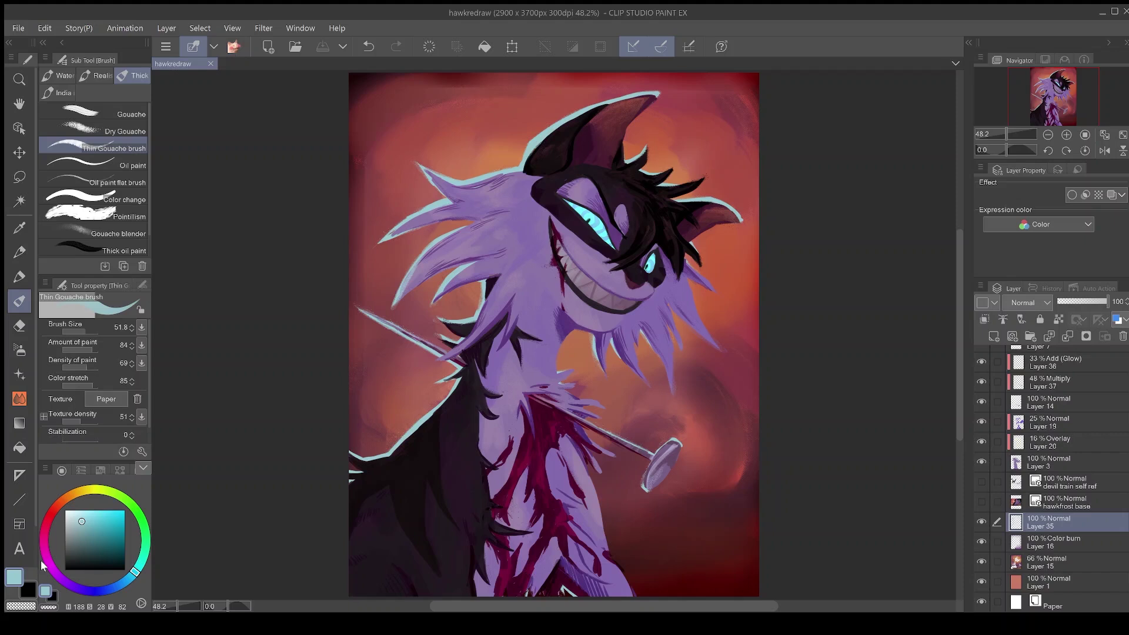
- Set the Text tool to bright red, bold Manga Speak at size 18
click(79, 509)
click(52, 511)
click(107, 510)
click(20, 547)
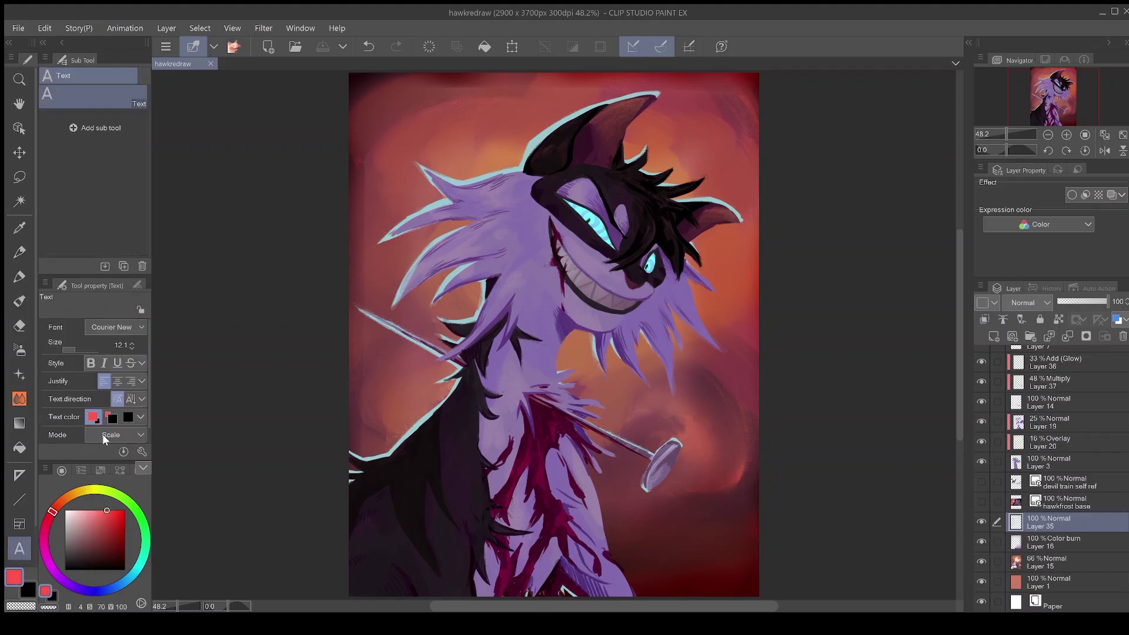
click(460, 471)
click(480, 516)
click(131, 343)
click(90, 363)
- Add the artist's social handle as a text watermark over the character, correcting its ending
click(468, 481)
text(@valkeirt)
key(BackSpace)
key(BackSpace)
text(ti)
- Place the handle watermark in the painting's lower-left corner over the dark fur and set its opacity to 28%
drag(499, 483, 396, 577)
click(393, 589)
scroll(453, 411, down, 2)
drag(453, 411, 400, 466)
drag(370, 547, 375, 545)
drag(1070, 301, 1073, 304)
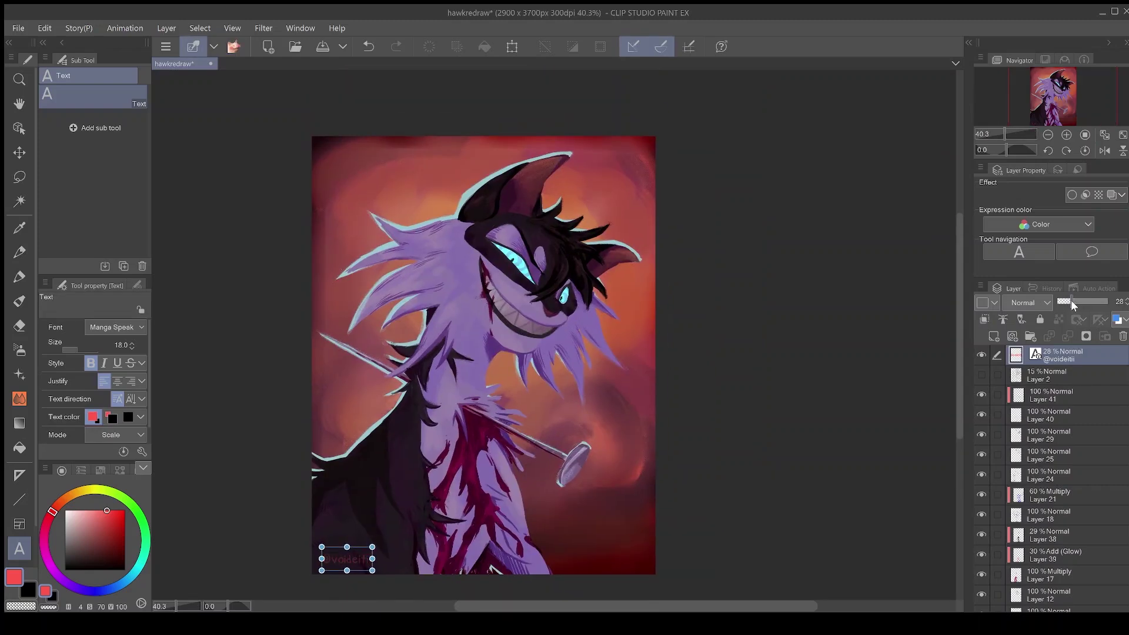
- Make Layer 41 the active layer to deselect the watermark text
click(1072, 398)
scroll(554, 335, up, 2)
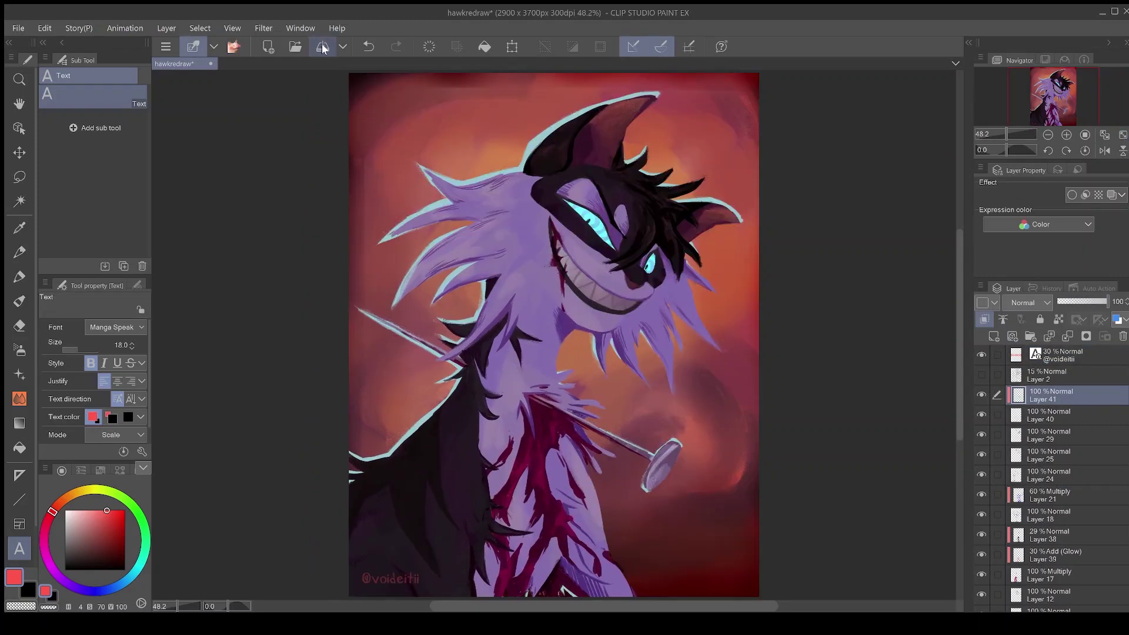